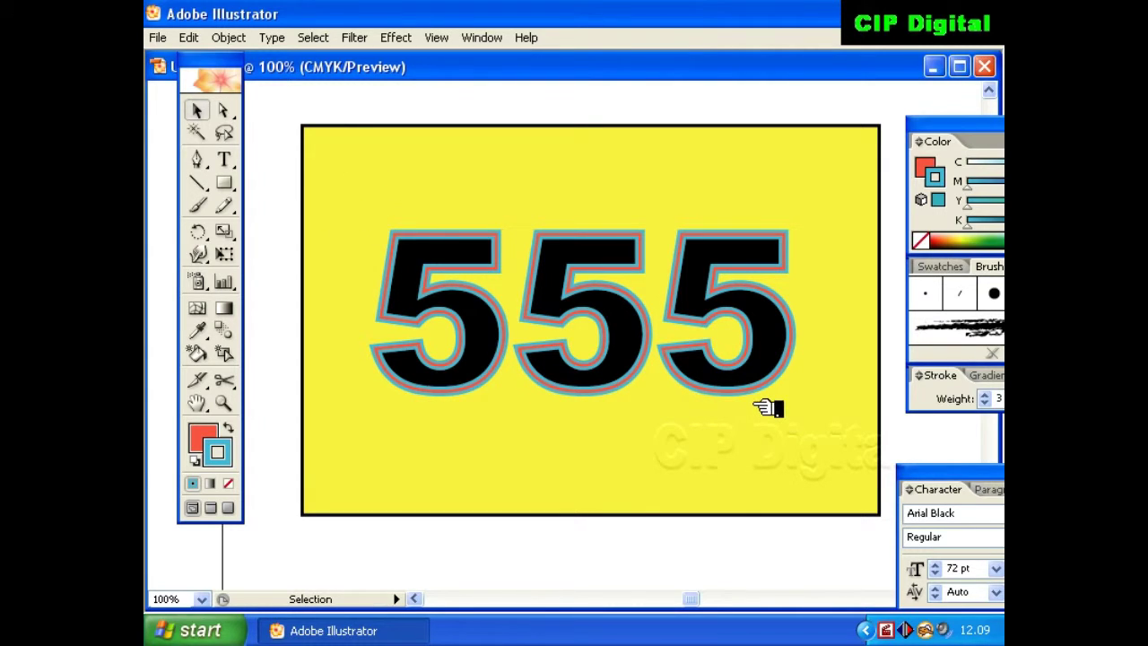
- Try selecting the 555 artwork and the background rectangle, which stay locked
{"action": "key", "text": "ctrl+a"}
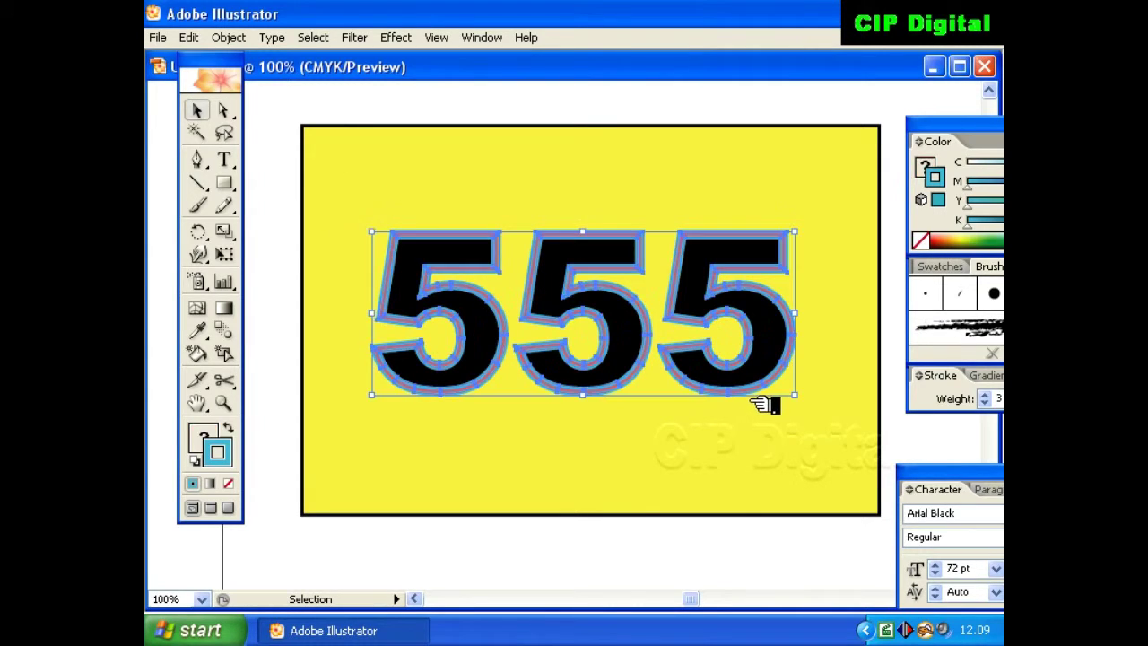
{"action": "left_click", "coordinate": [709, 100]}
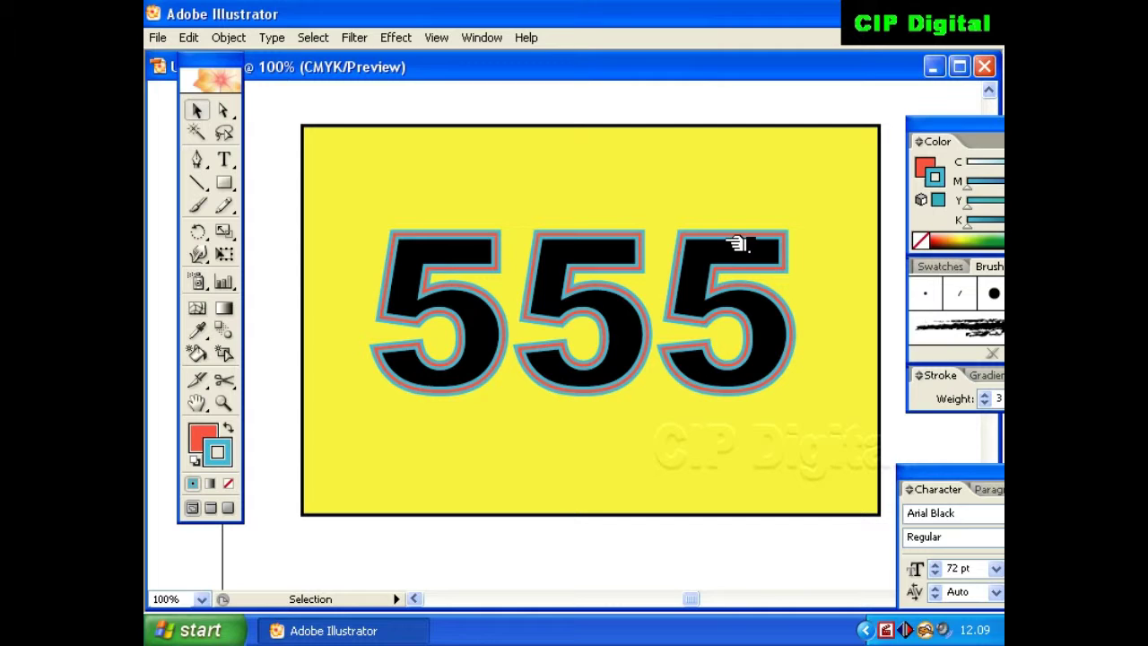
{"action": "left_click", "coordinate": [484, 269]}
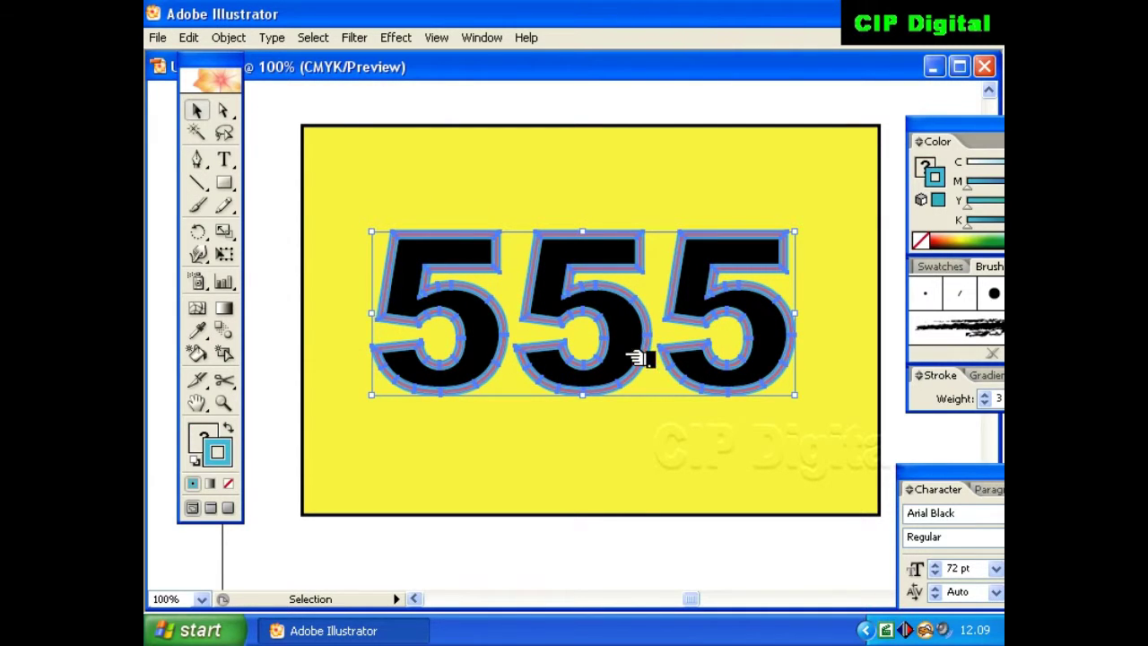
{"action": "left_click", "coordinate": [606, 206]}
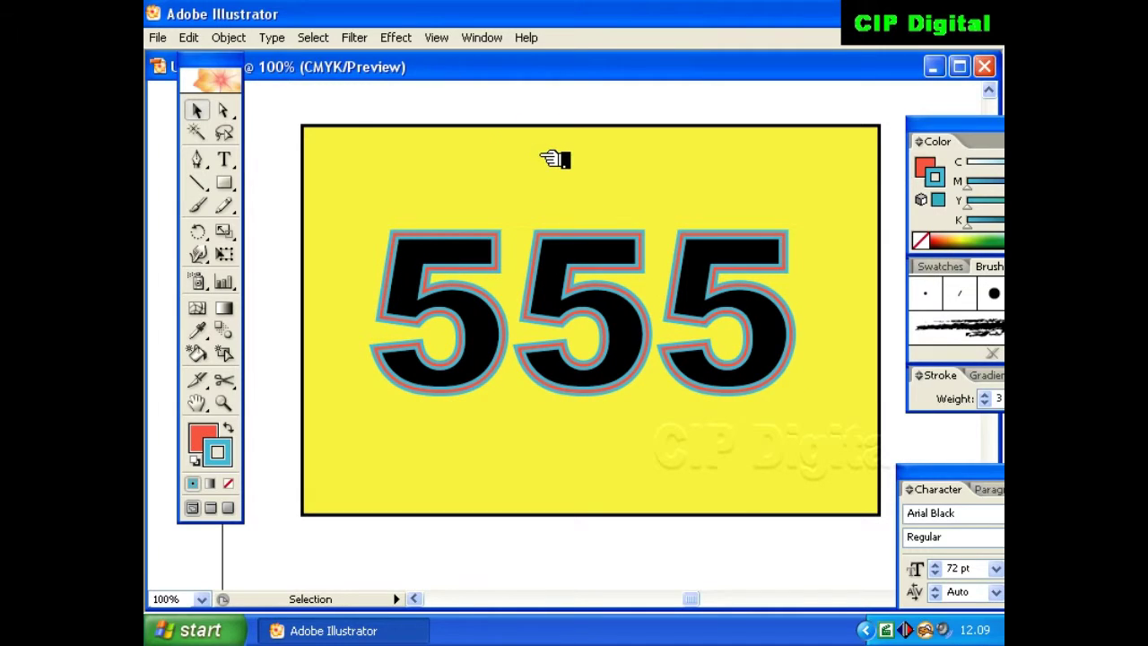
{"action": "left_click_drag", "start_coordinate": [283, 95], "coordinate": [426, 182]}
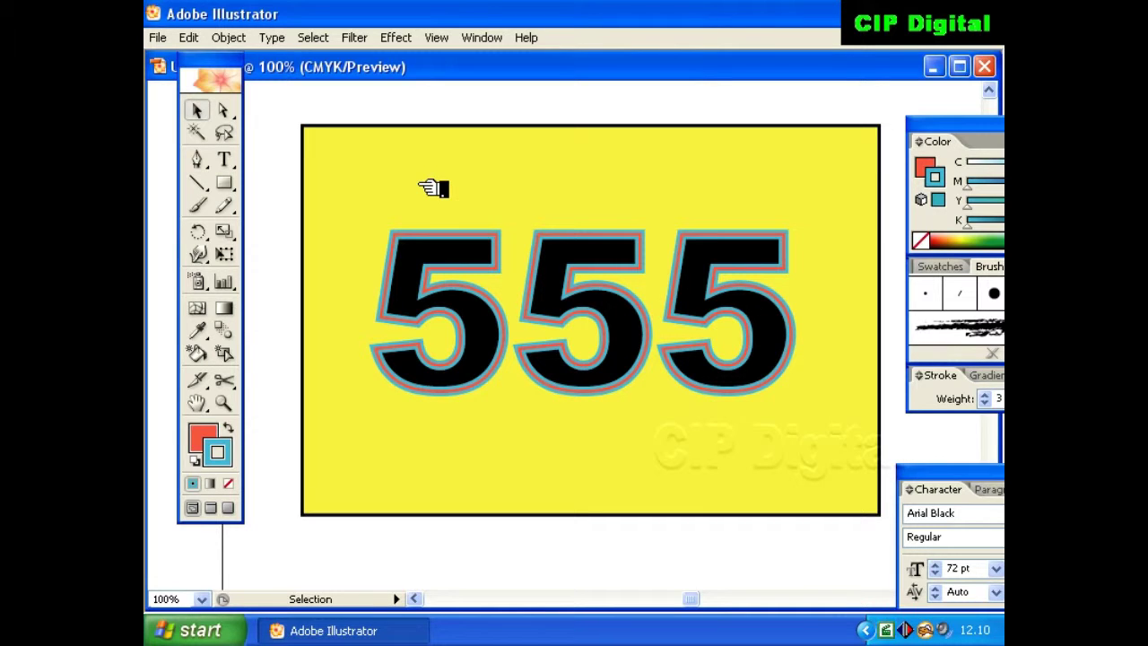
- Marquee across the whole artwork, then bring up the Object menu
{"action": "left_click", "coordinate": [440, 170]}
{"action": "left_click_drag", "start_coordinate": [280, 104], "coordinate": [904, 534]}
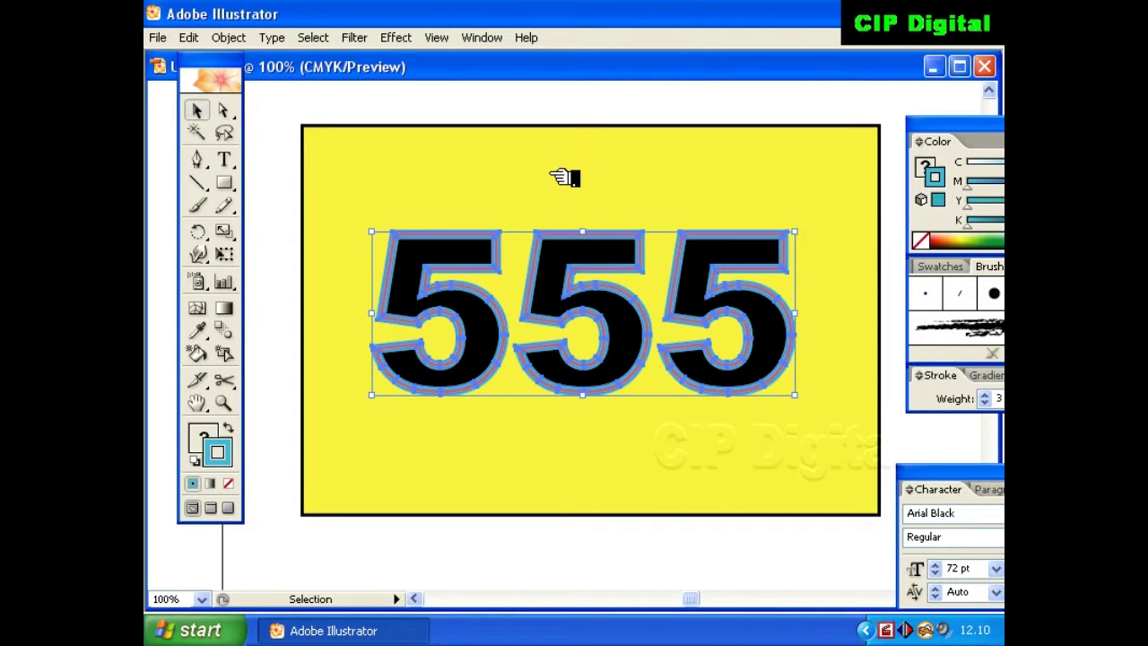
{"action": "left_click", "coordinate": [518, 108]}
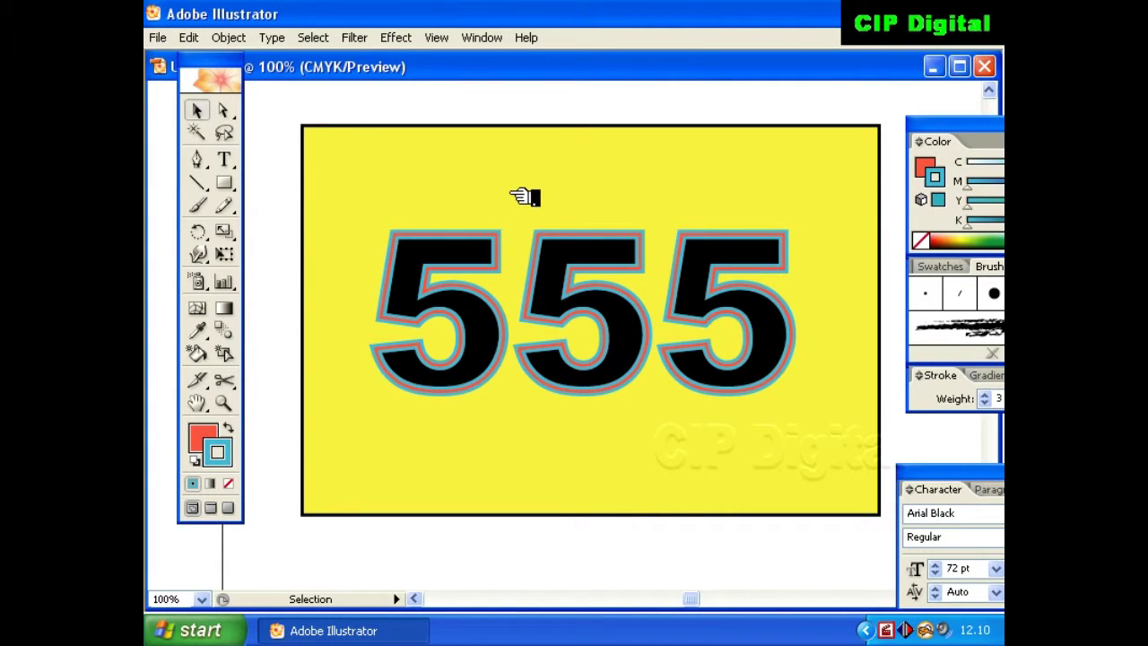
{"action": "left_click", "coordinate": [235, 37]}
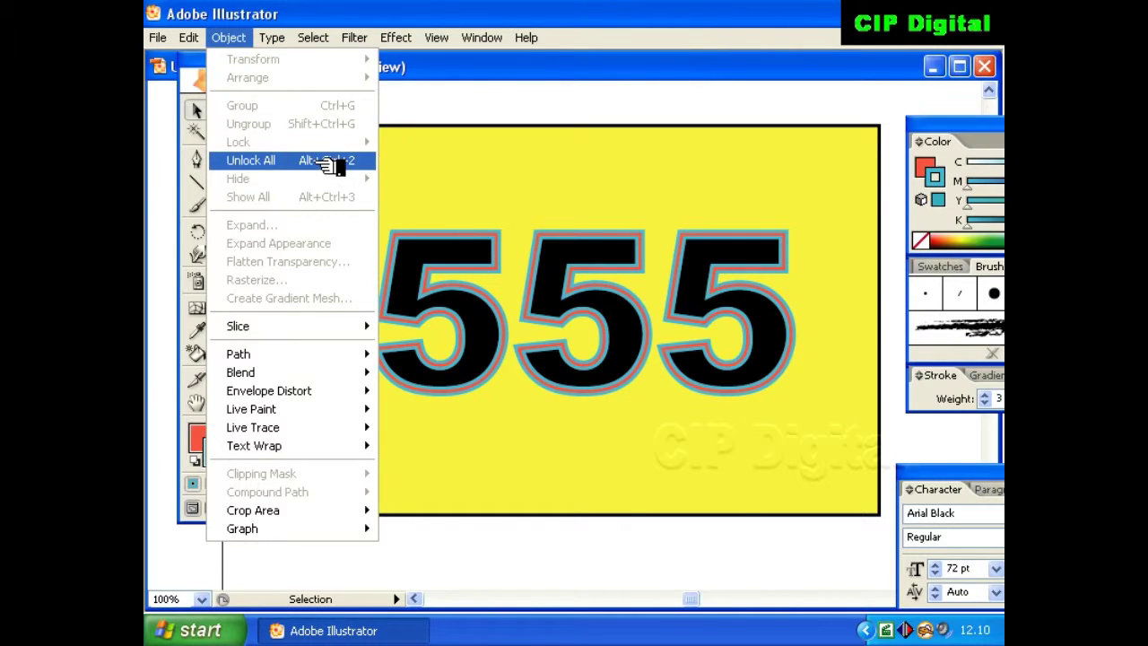
- Unlock all artwork, then test-move the yellow rectangle and undo the move
{"action": "left_click", "coordinate": [323, 162]}
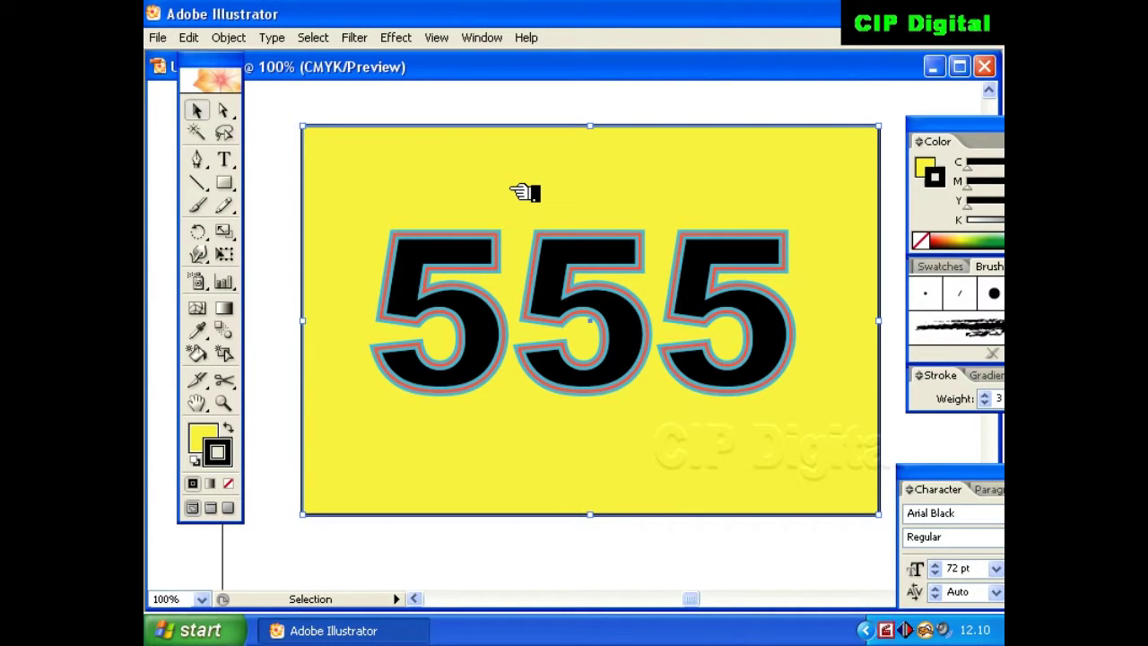
{"action": "left_click", "coordinate": [469, 107]}
{"action": "left_click", "coordinate": [467, 185]}
{"action": "left_click", "coordinate": [418, 110]}
{"action": "left_click", "coordinate": [486, 184]}
{"action": "left_click_drag", "start_coordinate": [493, 185], "coordinate": [635, 223]}
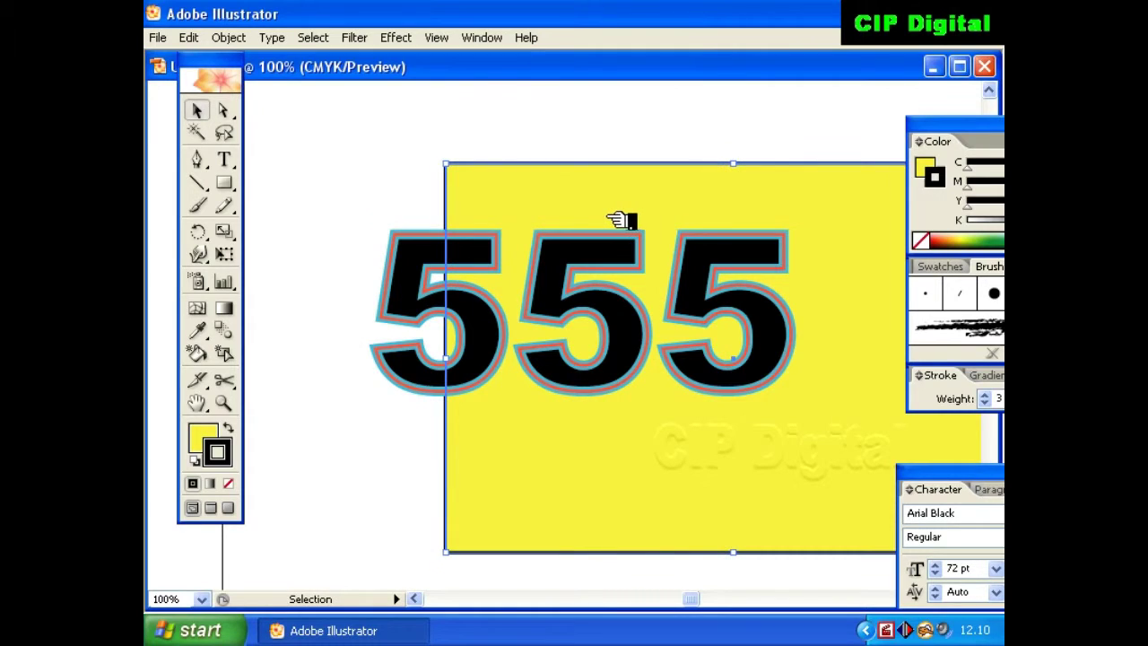
{"action": "key", "text": "ctrl+z"}
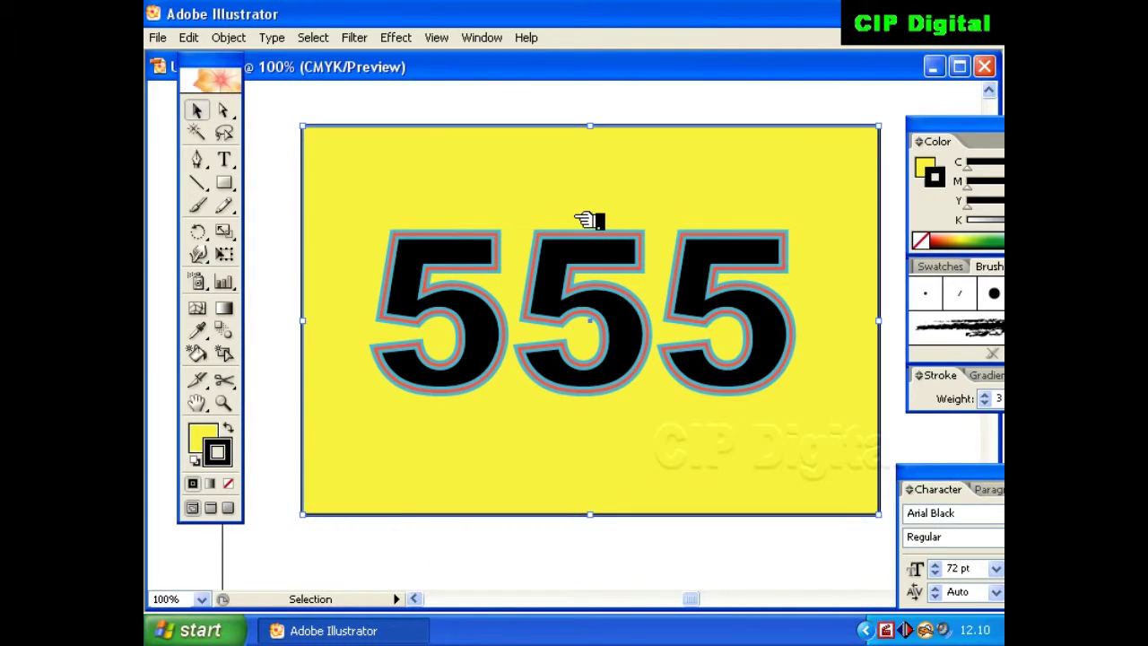
- Marquee-select the rectangle and 555 text and drag them to the bottom-left corner
{"action": "key", "text": "ctrl+shift+a"}
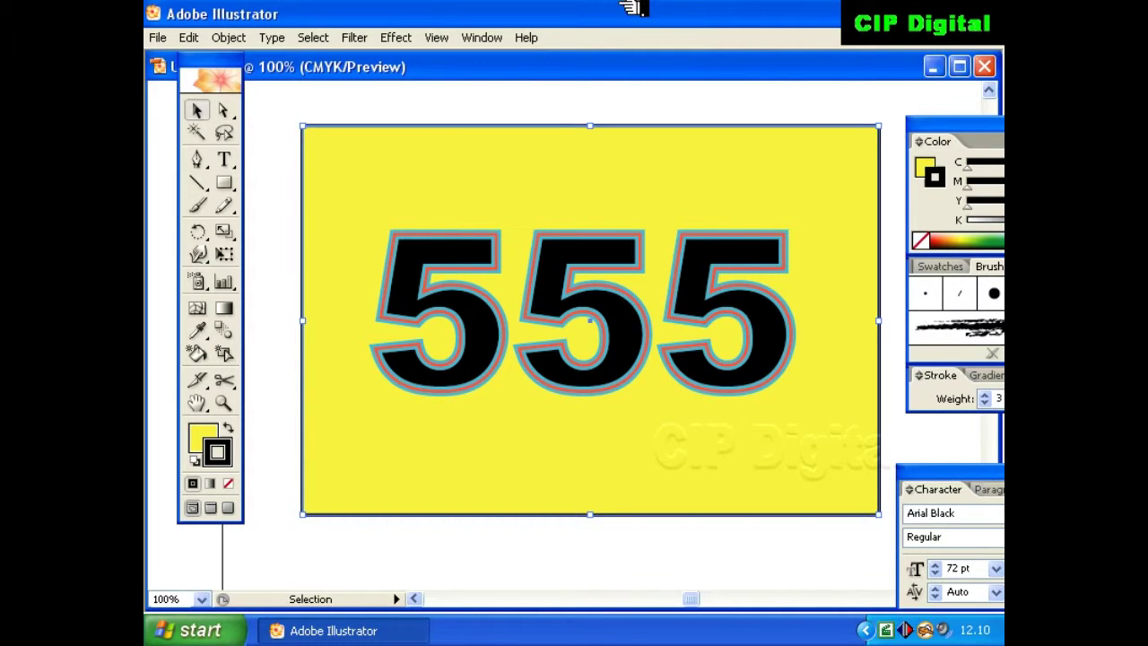
{"action": "left_click", "coordinate": [584, 328]}
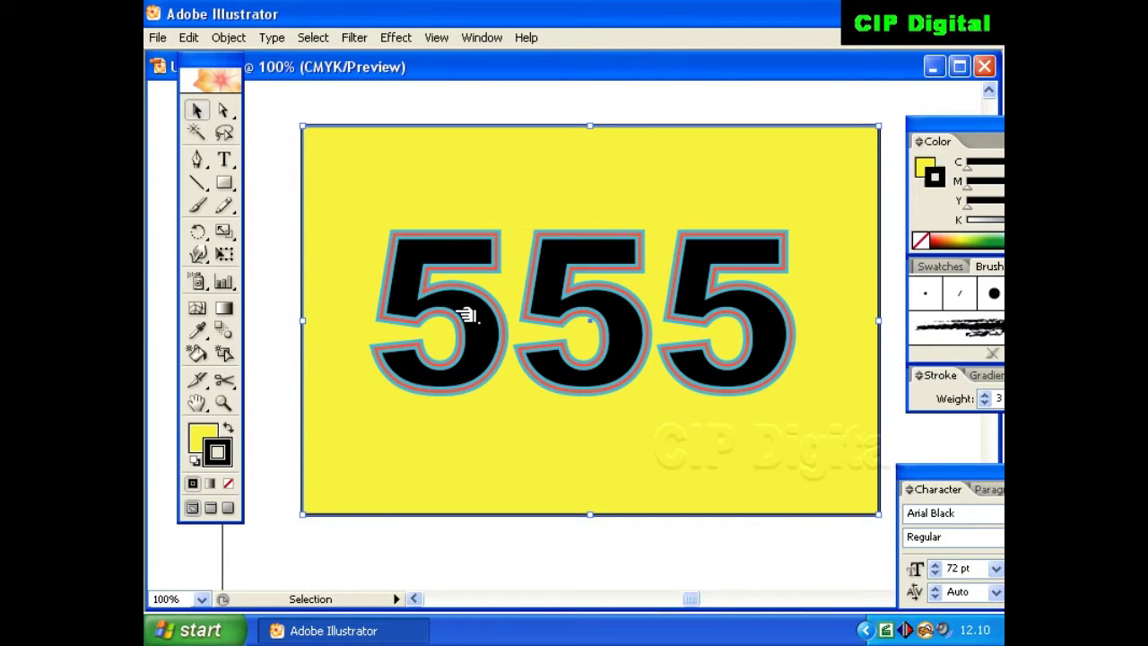
{"action": "left_click", "coordinate": [272, 118]}
{"action": "left_click_drag", "start_coordinate": [271, 117], "coordinate": [909, 559]}
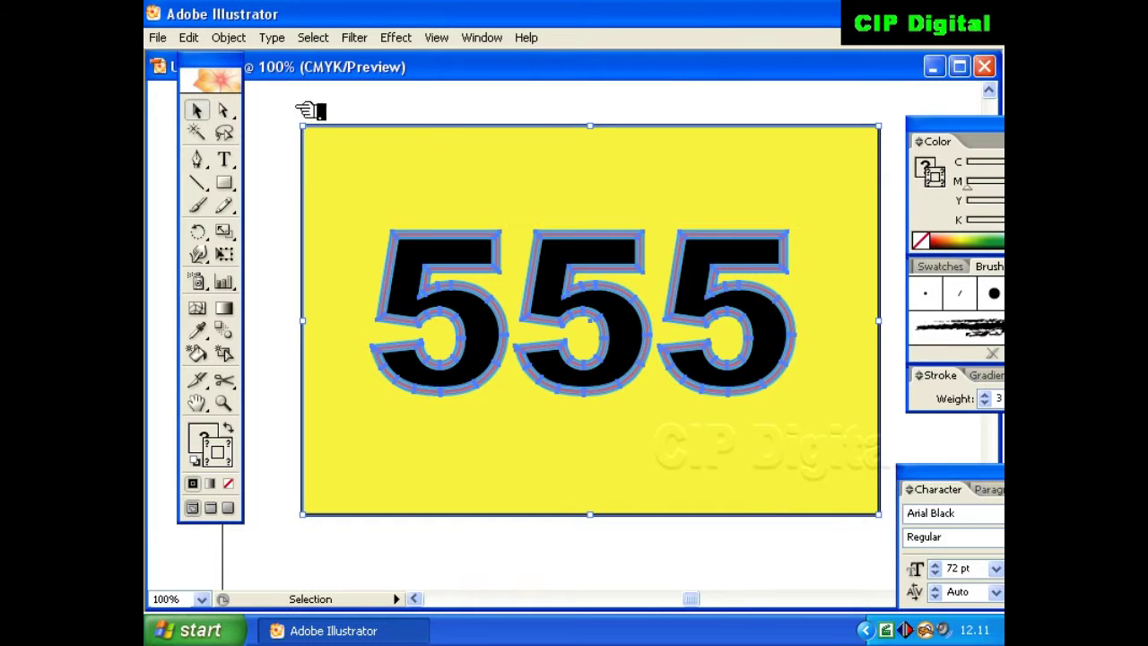
{"action": "left_click_drag", "start_coordinate": [316, 133], "coordinate": [692, 411]}
{"action": "left_click_drag", "start_coordinate": [840, 467], "coordinate": [305, 540]}
{"action": "left_click", "coordinate": [448, 344]}
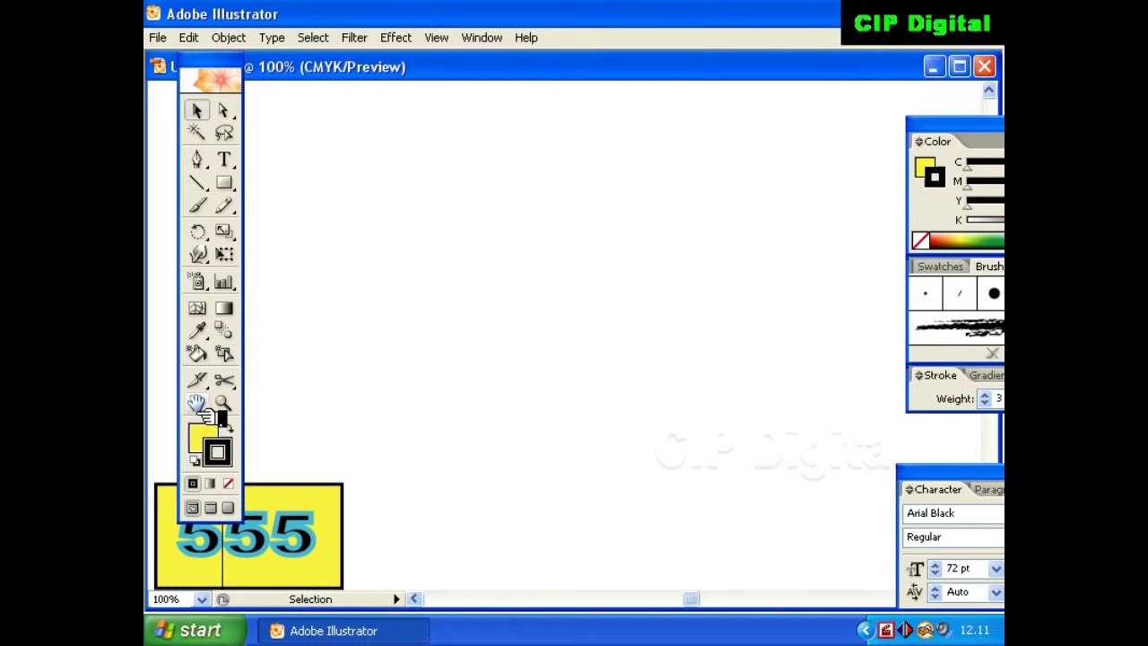
{"action": "left_click", "coordinate": [222, 456]}
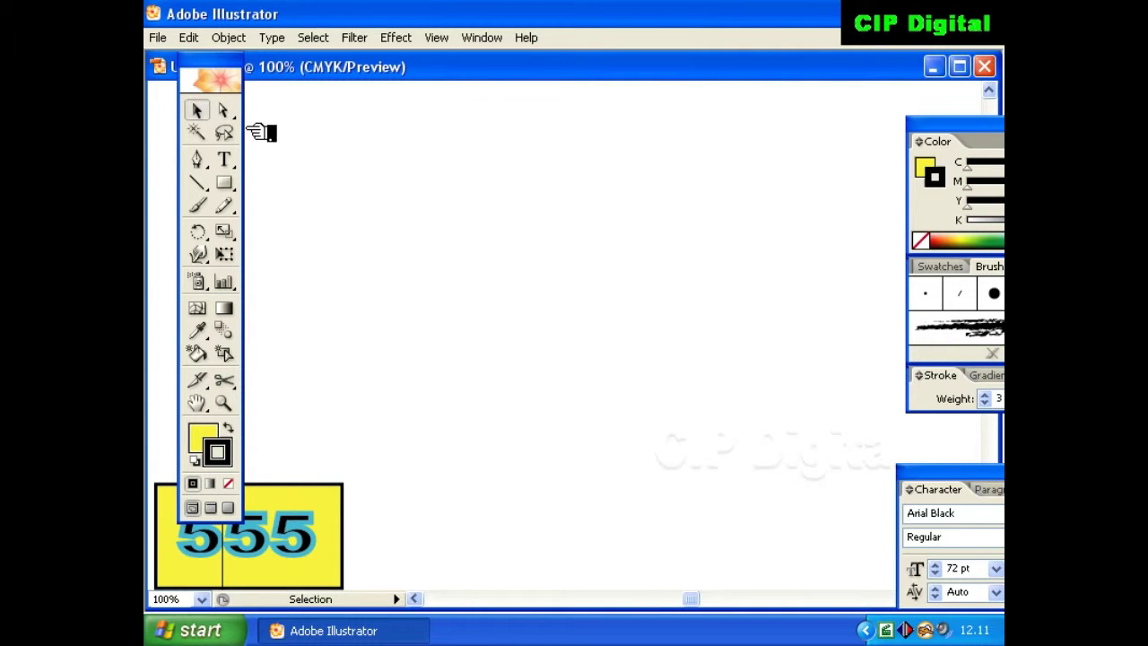
{"action": "left_click", "coordinate": [202, 431]}
{"action": "left_click", "coordinate": [218, 448]}
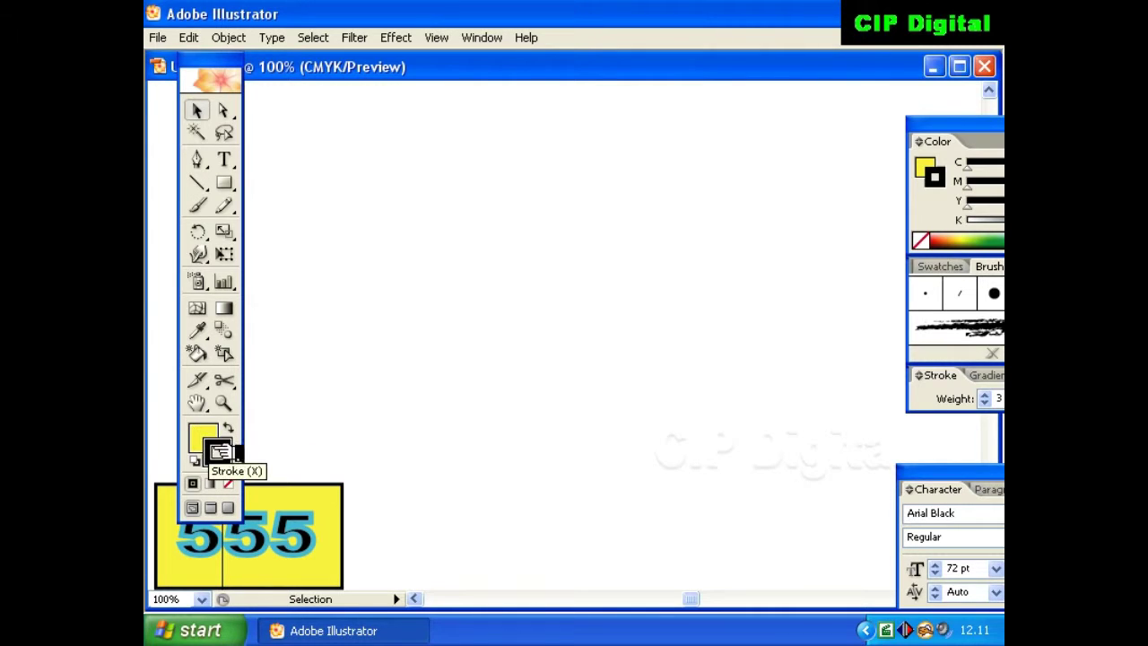
- Draw a large rectangle across the page centre and make its stroke colour active
{"action": "left_click", "coordinate": [226, 183]}
{"action": "left_click_drag", "start_coordinate": [349, 158], "coordinate": [888, 506]}
{"action": "left_click", "coordinate": [197, 109]}
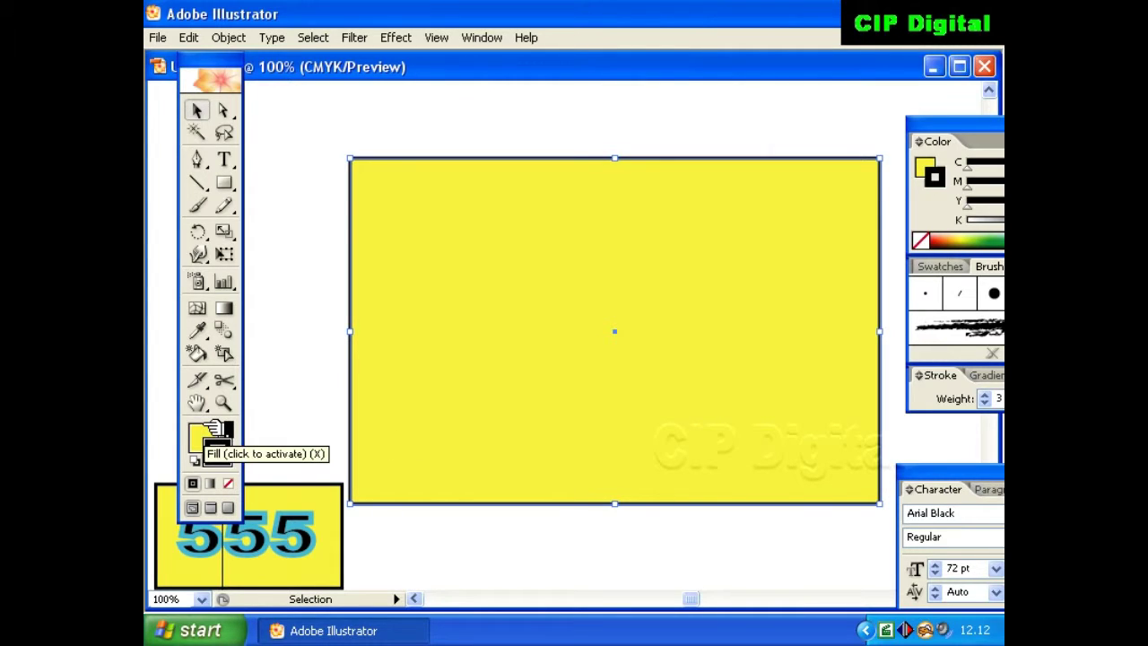
{"action": "left_click", "coordinate": [222, 453]}
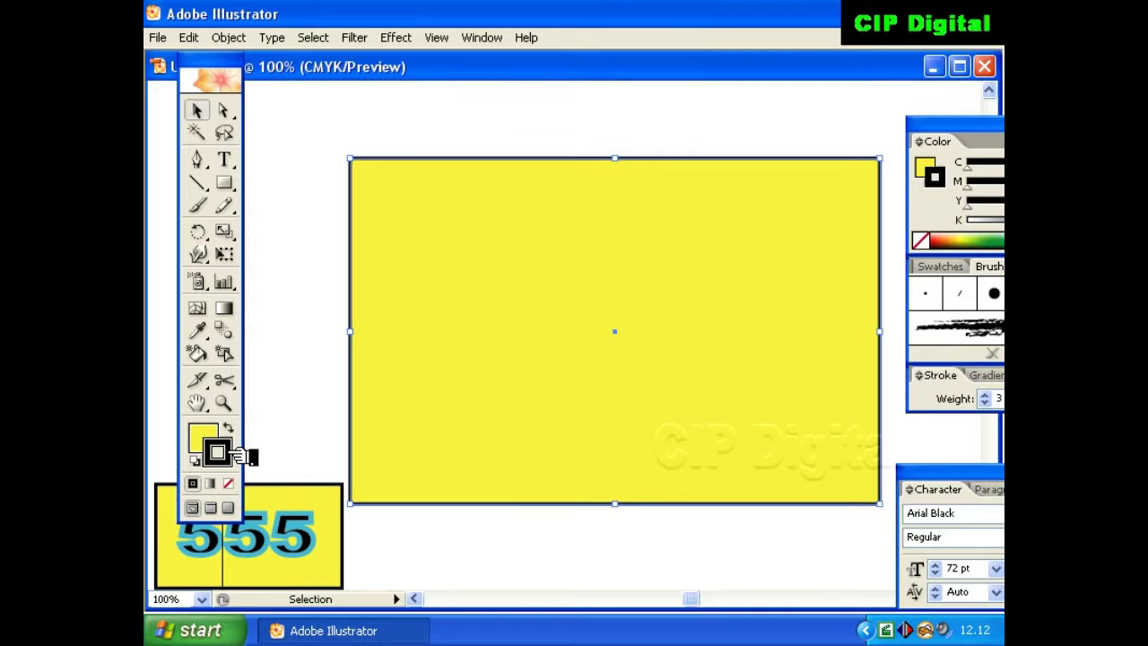
- Check the new rectangle's yellow fill and black border by selecting and deselecting it
{"action": "left_click", "coordinate": [439, 122]}
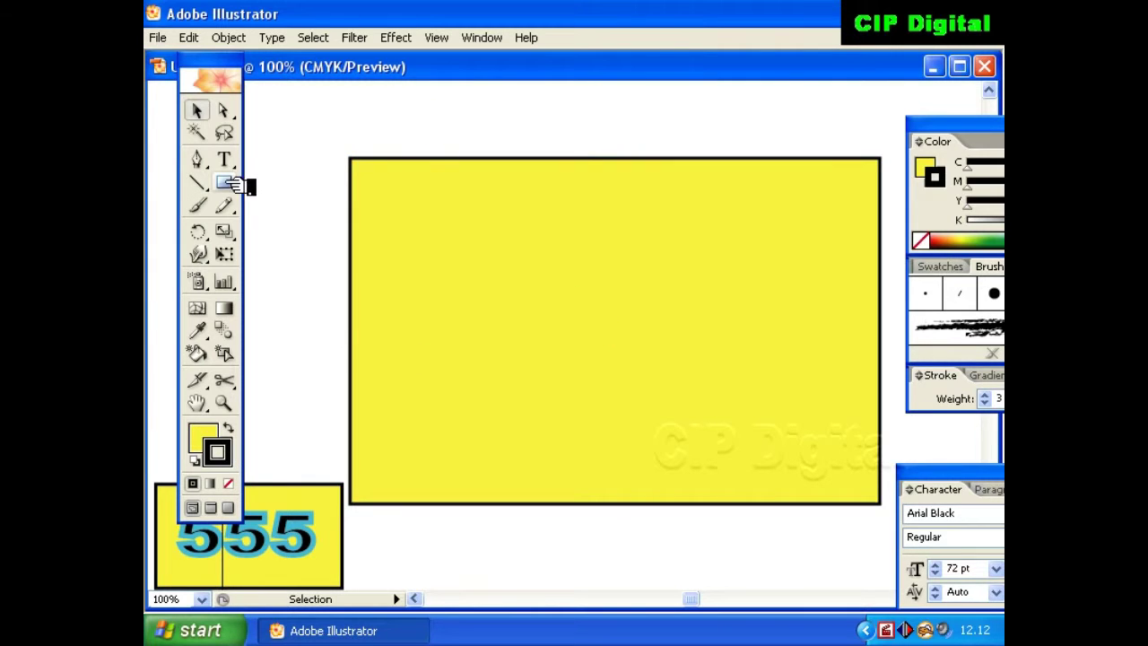
{"action": "left_click", "coordinate": [511, 280]}
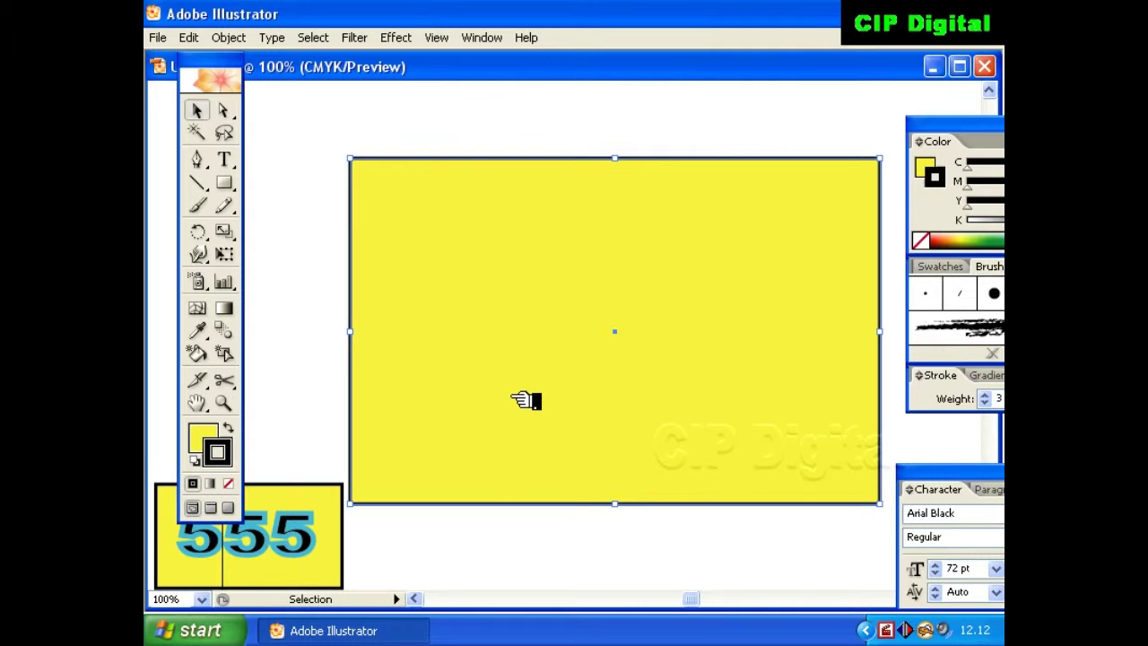
{"action": "left_click", "coordinate": [395, 134]}
{"action": "left_click", "coordinate": [697, 419]}
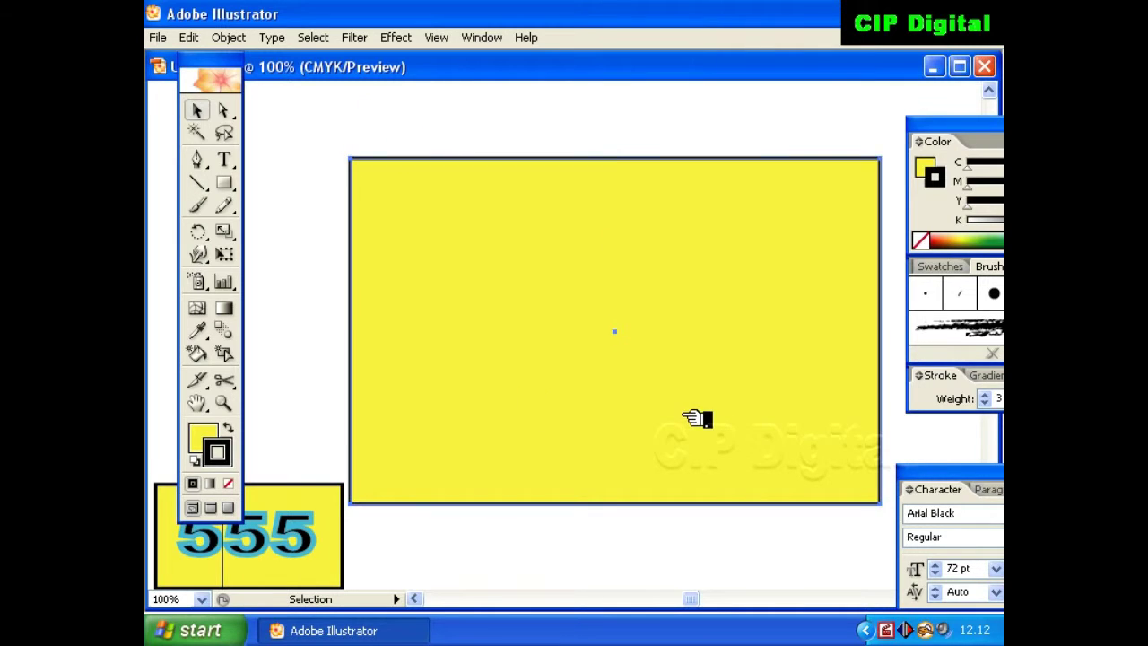
{"action": "left_click", "coordinate": [575, 131]}
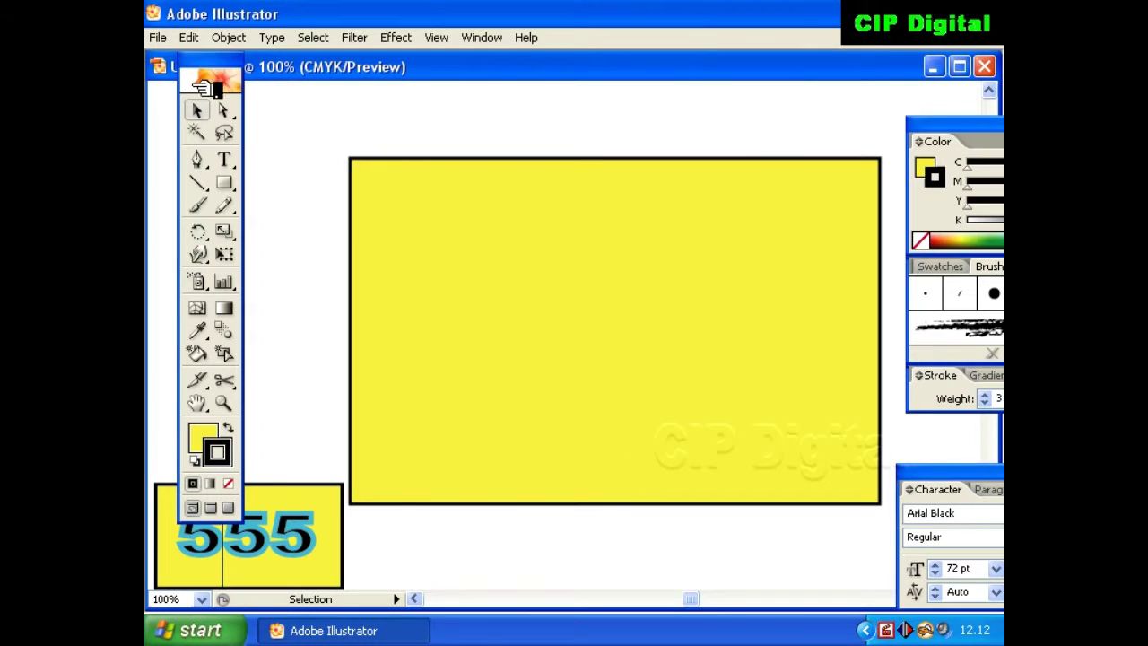
- Choose the Type Tool and set the font to Arial Black in the Character panel
{"action": "left_click", "coordinate": [230, 162]}
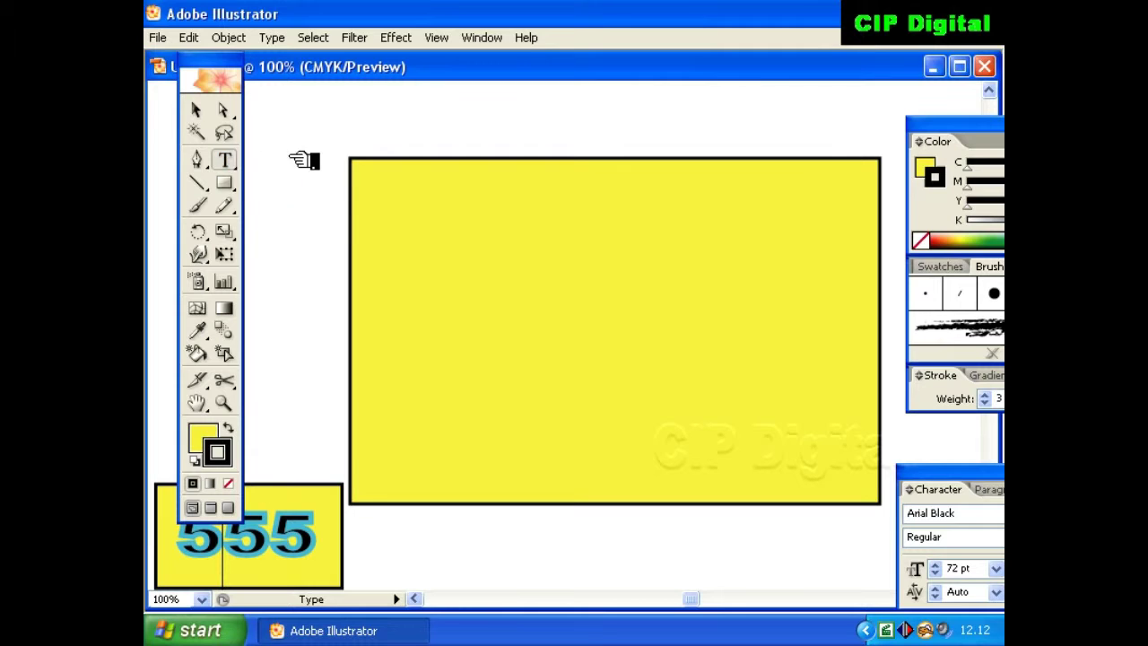
{"action": "left_click_drag", "start_coordinate": [961, 473], "coordinate": [852, 310]}
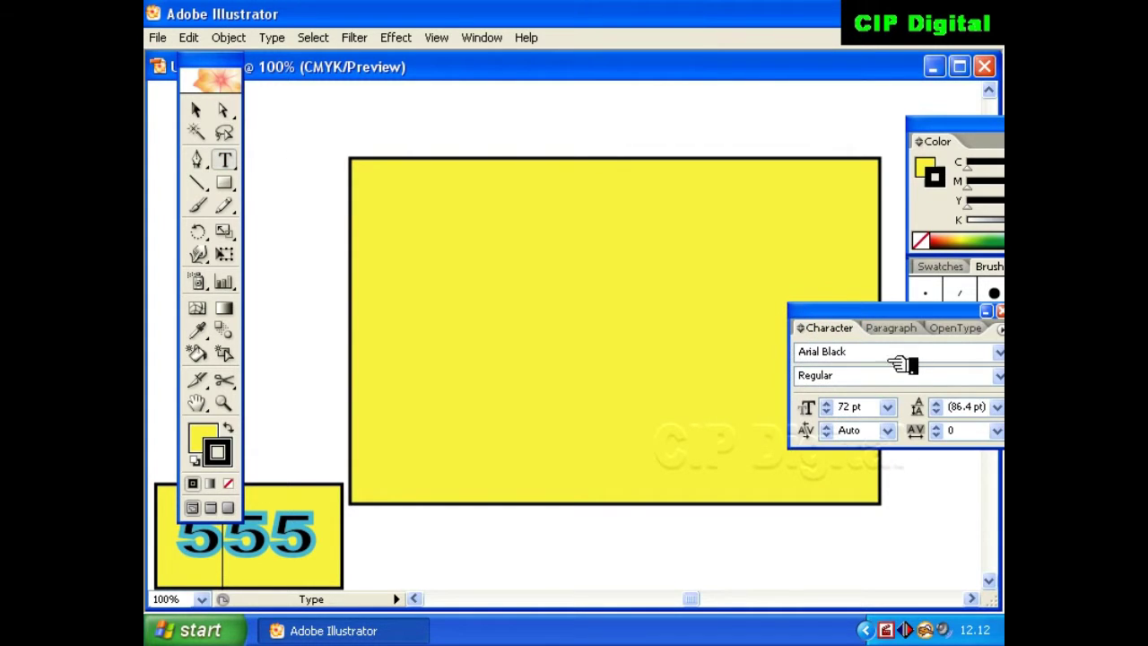
{"action": "left_click", "coordinate": [998, 351]}
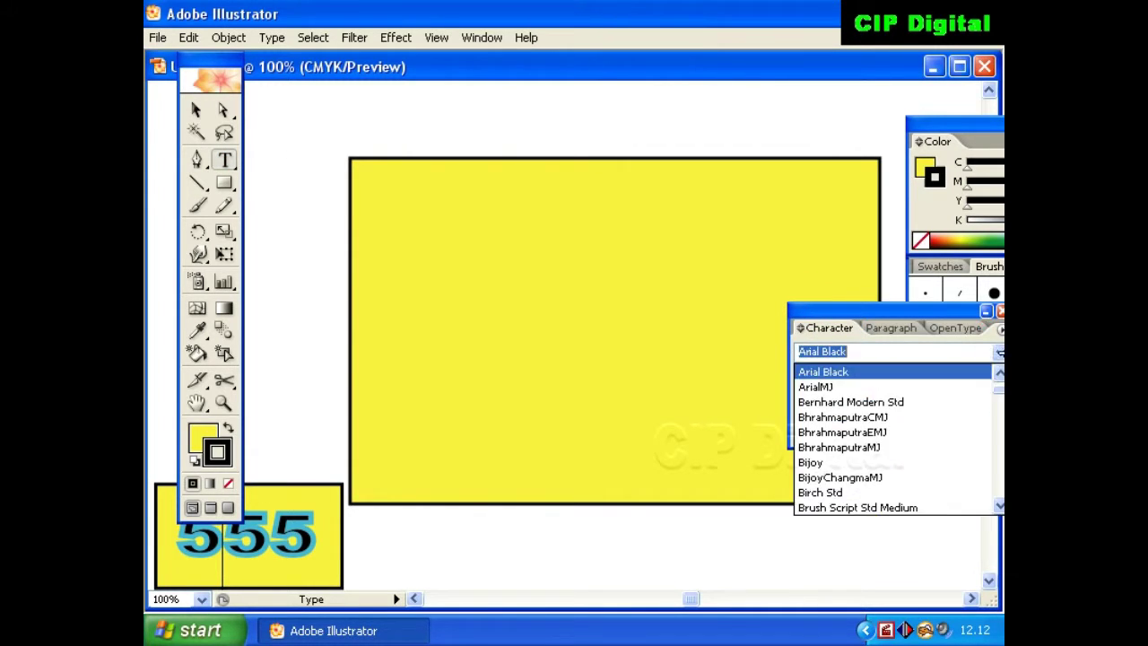
{"action": "left_click_drag", "start_coordinate": [999, 387], "coordinate": [997, 382]}
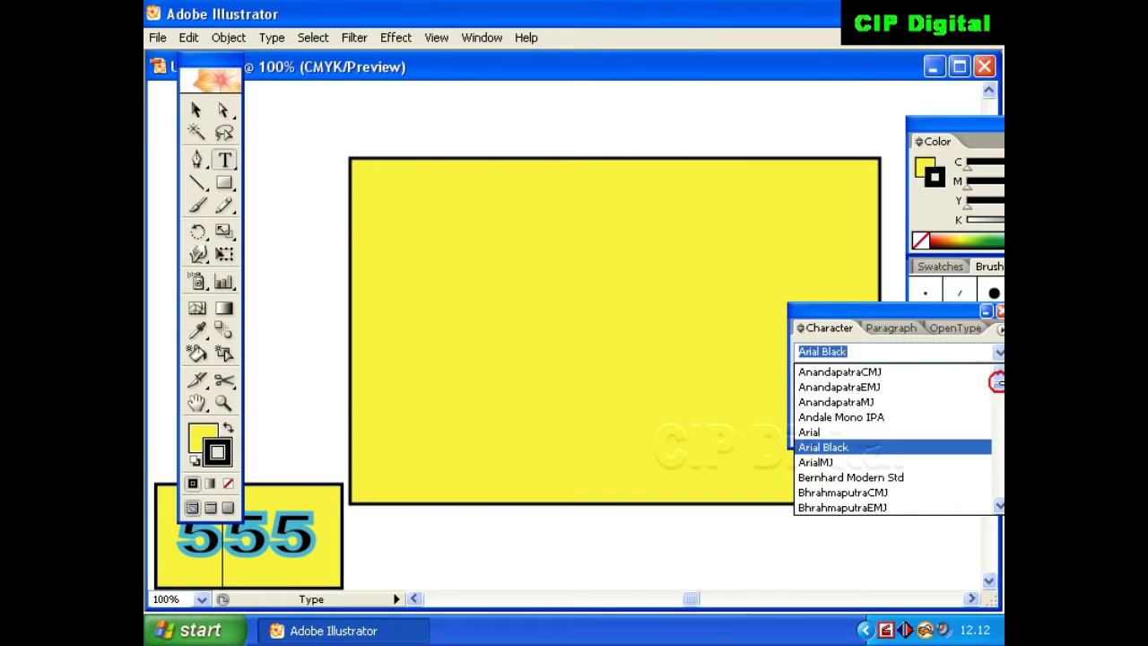
{"action": "left_click", "coordinate": [868, 448]}
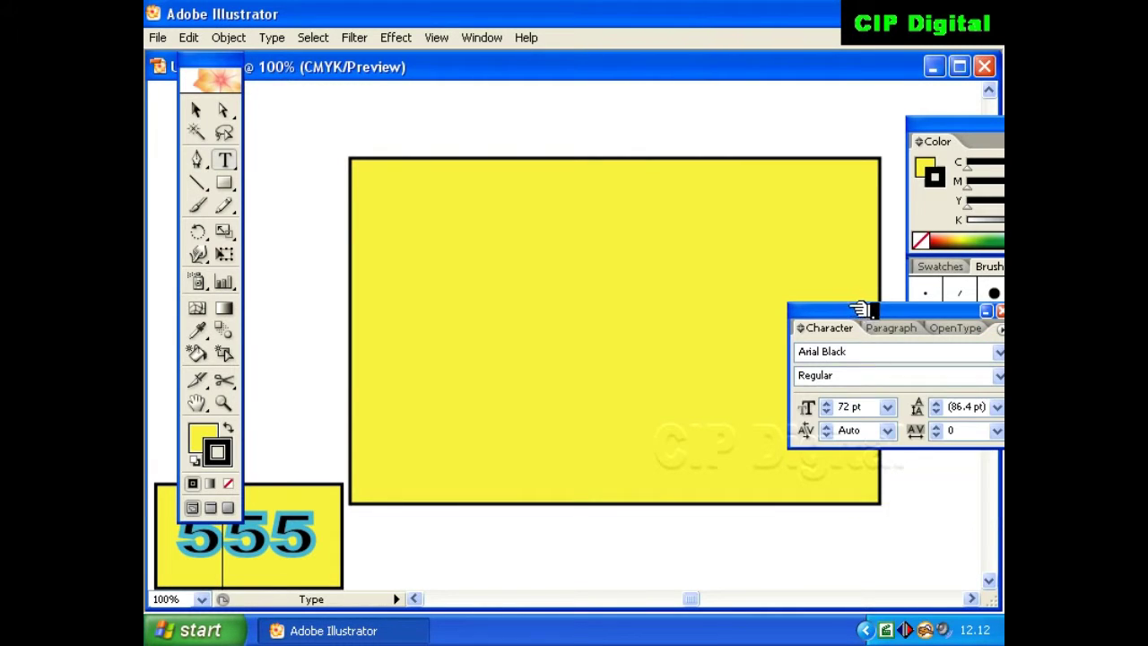
{"action": "left_click_drag", "start_coordinate": [922, 332], "coordinate": [976, 360]}
- Type 555 inside the yellow rectangle and select the new text object
{"action": "left_click", "coordinate": [550, 325]}
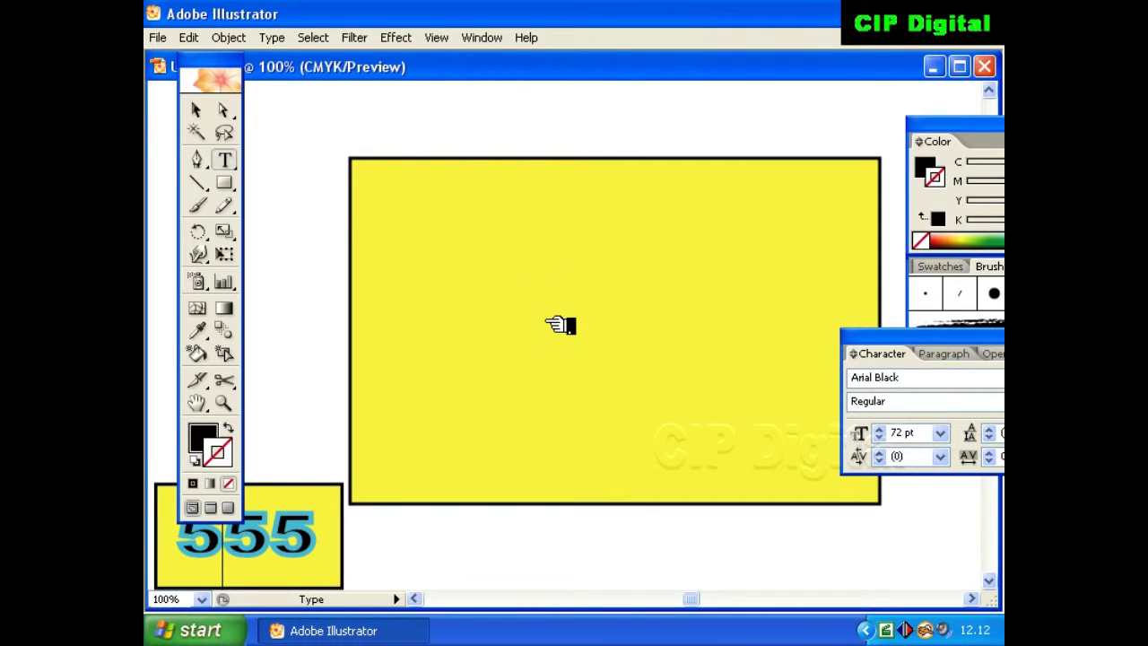
{"action": "type", "text": "55"}
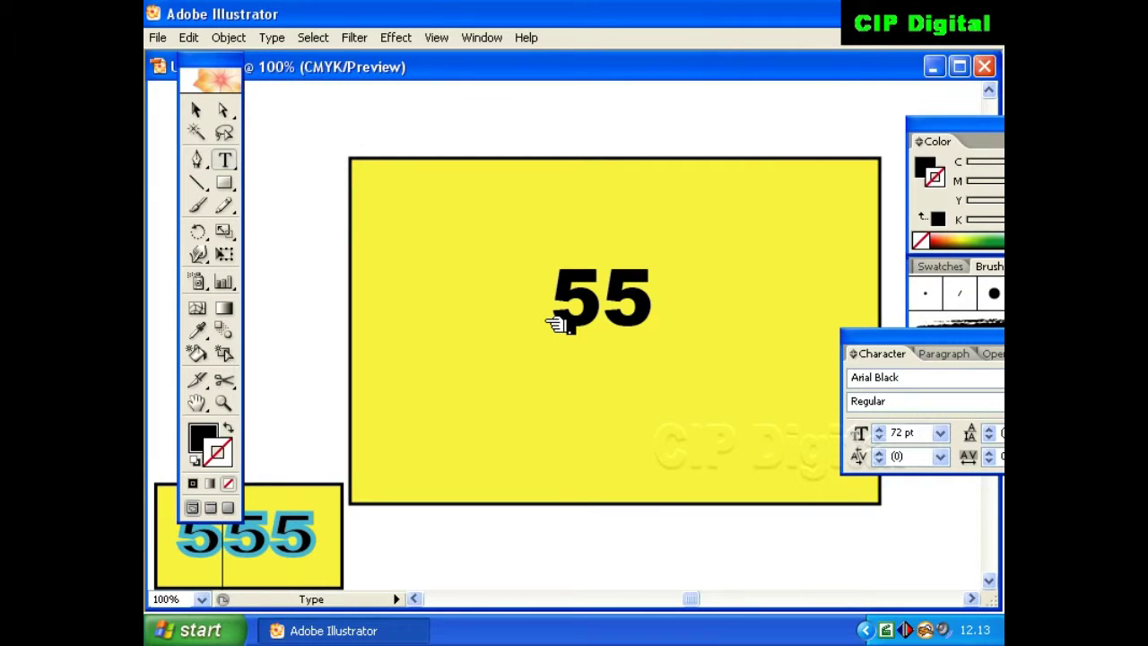
{"action": "type", "text": "5"}
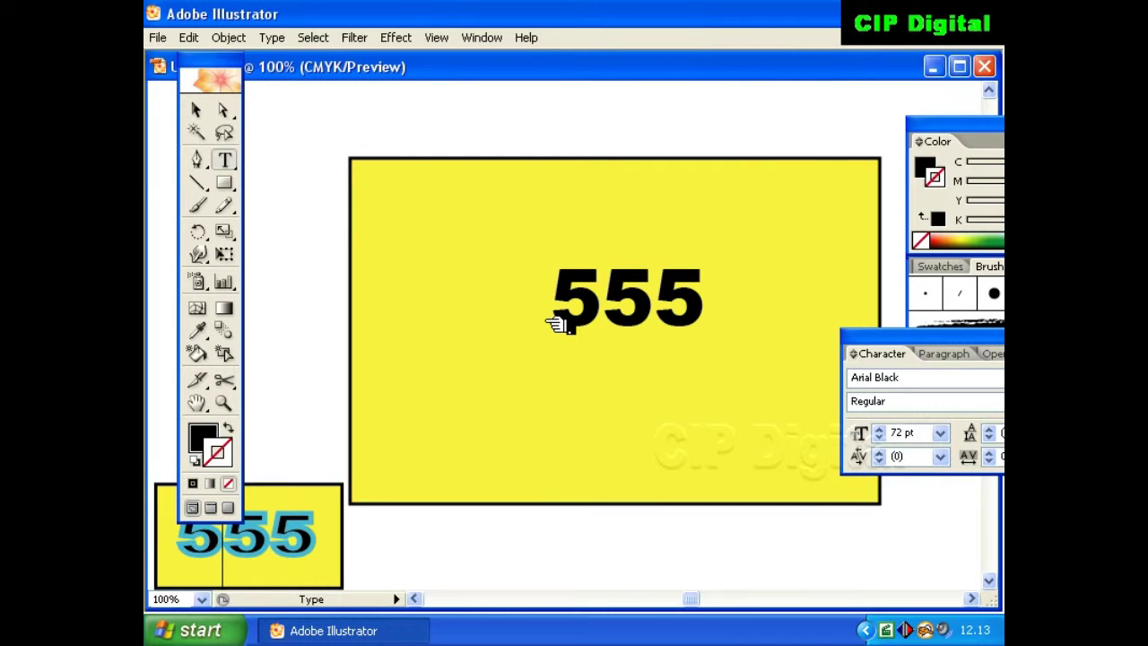
{"action": "left_click", "coordinate": [196, 110]}
- Scale the 555 text up to 162.16 pt and shift it up-left onto the rectangle
{"action": "left_click_drag", "start_coordinate": [882, 341], "coordinate": [923, 428]}
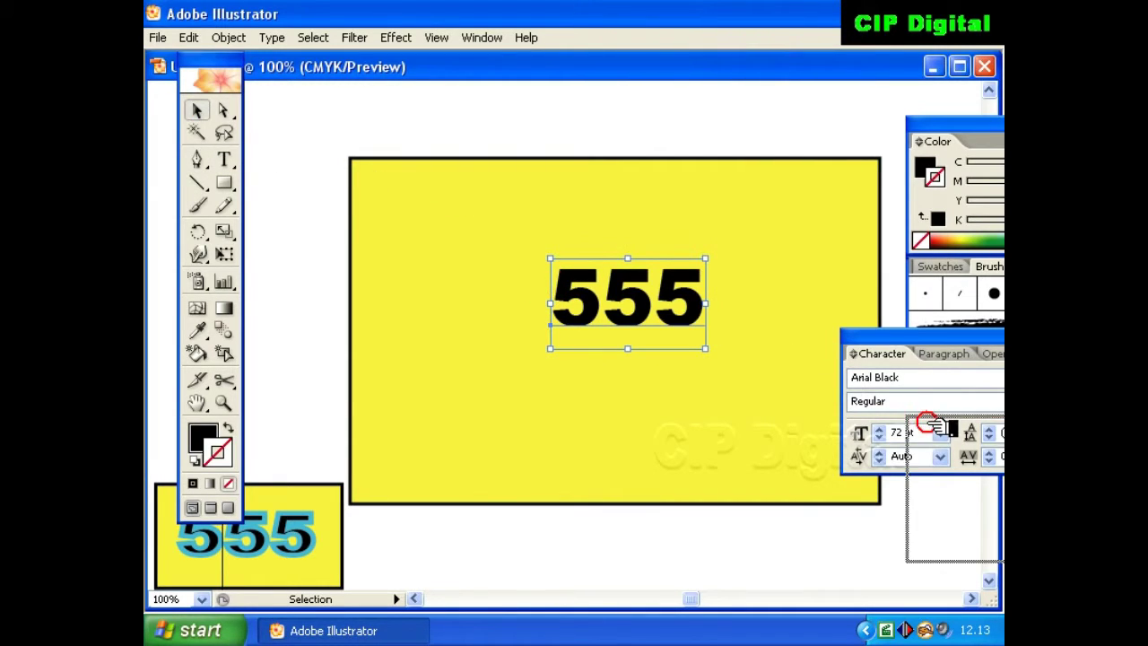
{"action": "left_click_drag", "start_coordinate": [682, 298], "coordinate": [650, 295]}
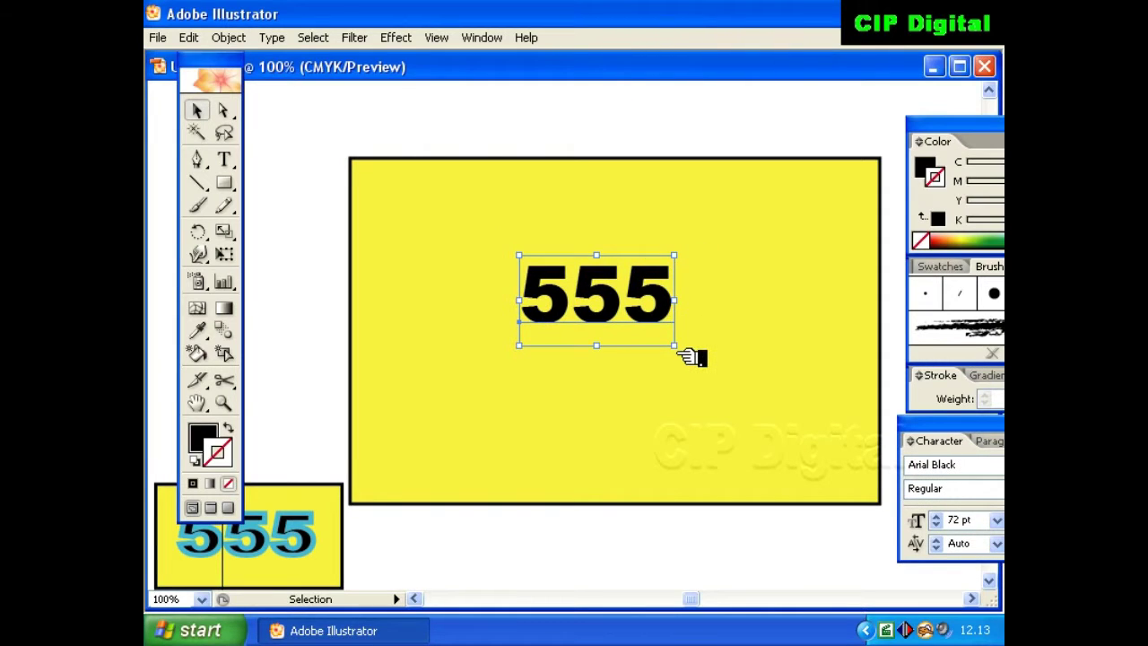
{"action": "left_click_drag", "start_coordinate": [677, 347], "coordinate": [821, 441]}
{"action": "left_click_drag", "start_coordinate": [823, 363], "coordinate": [770, 352]}
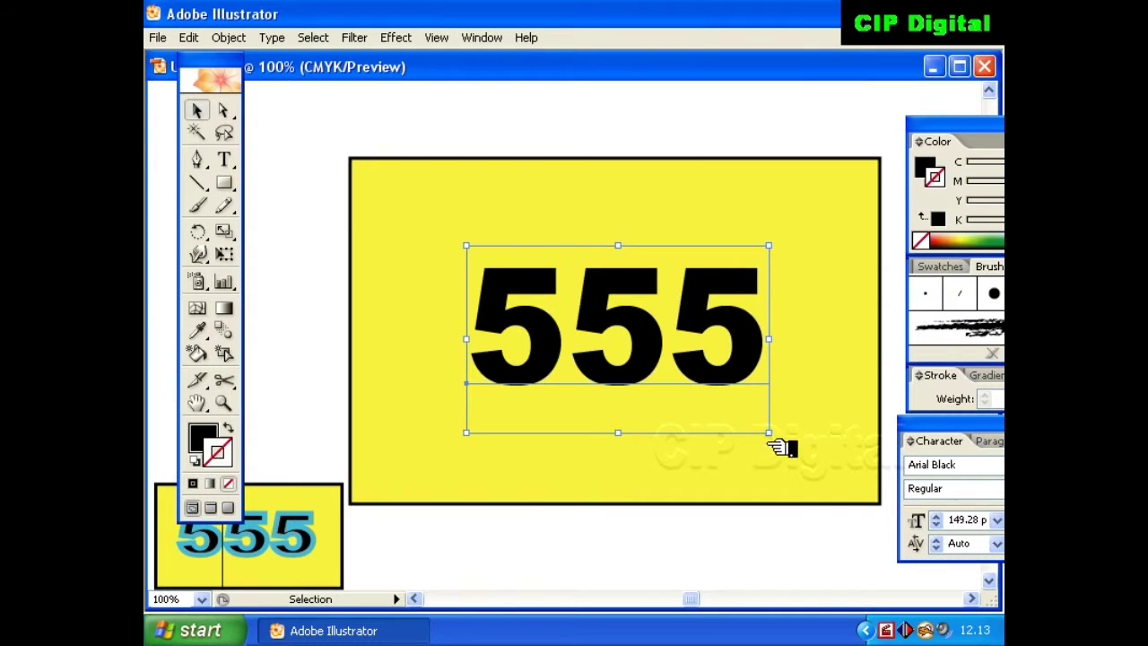
{"action": "left_click_drag", "start_coordinate": [782, 435], "coordinate": [823, 452]}
{"action": "left_click_drag", "start_coordinate": [797, 377], "coordinate": [783, 365]}
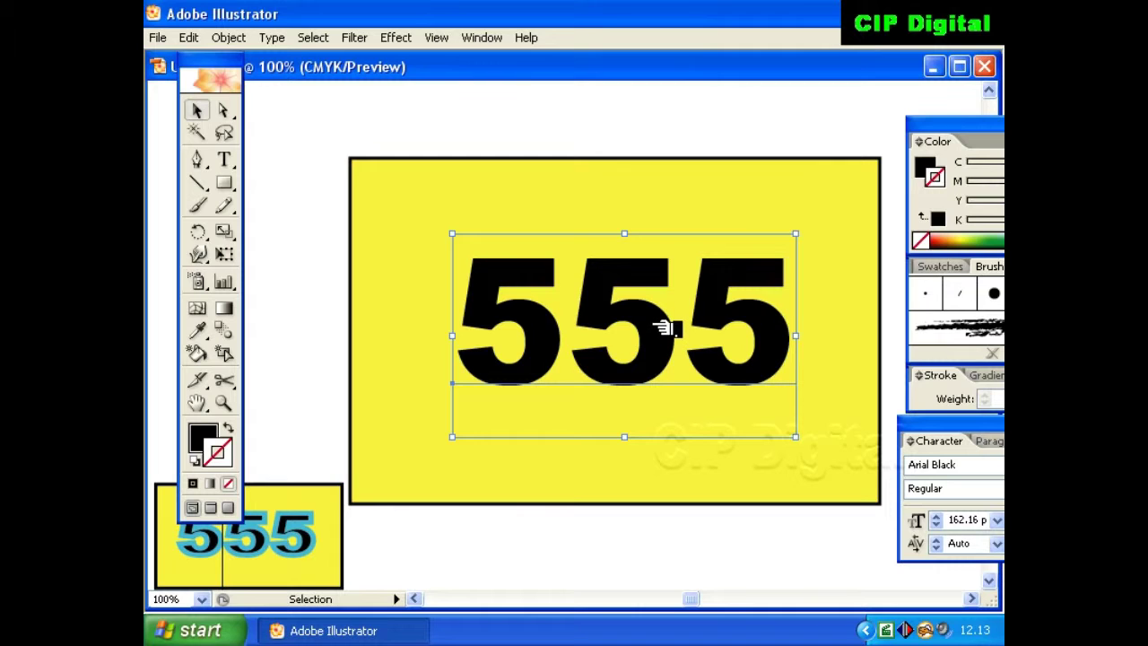
{"action": "right_click", "coordinate": [664, 325]}
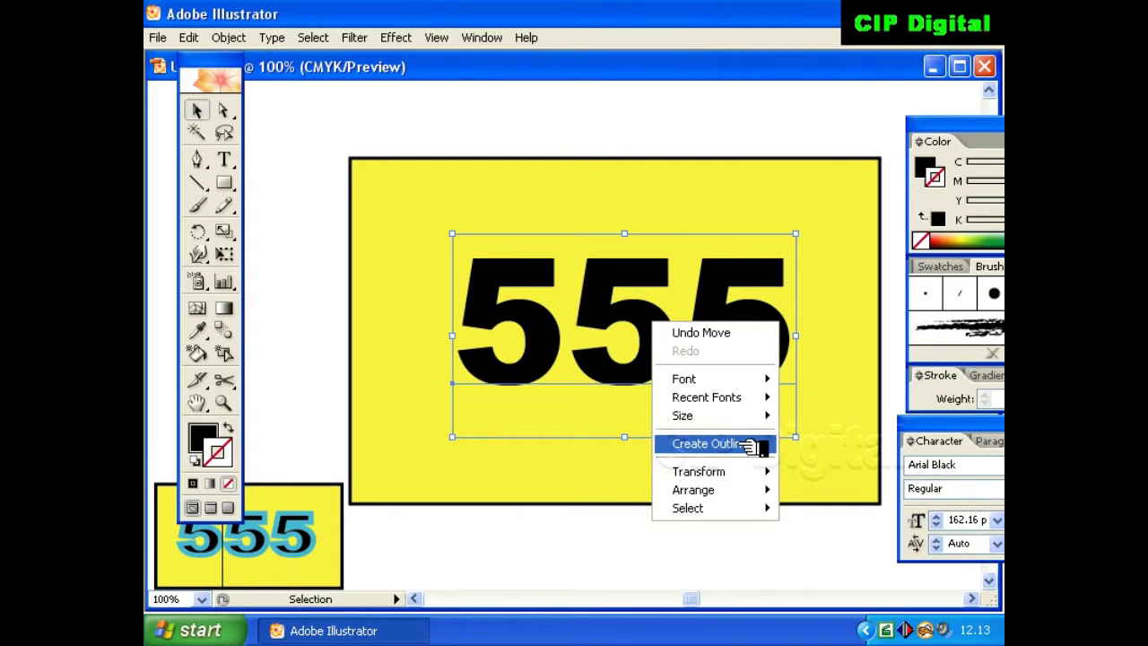
- Reselect the 555 text after browsing the Type menu without making changes
{"action": "left_click", "coordinate": [628, 115]}
{"action": "left_click", "coordinate": [627, 152]}
{"action": "left_click", "coordinate": [625, 325]}
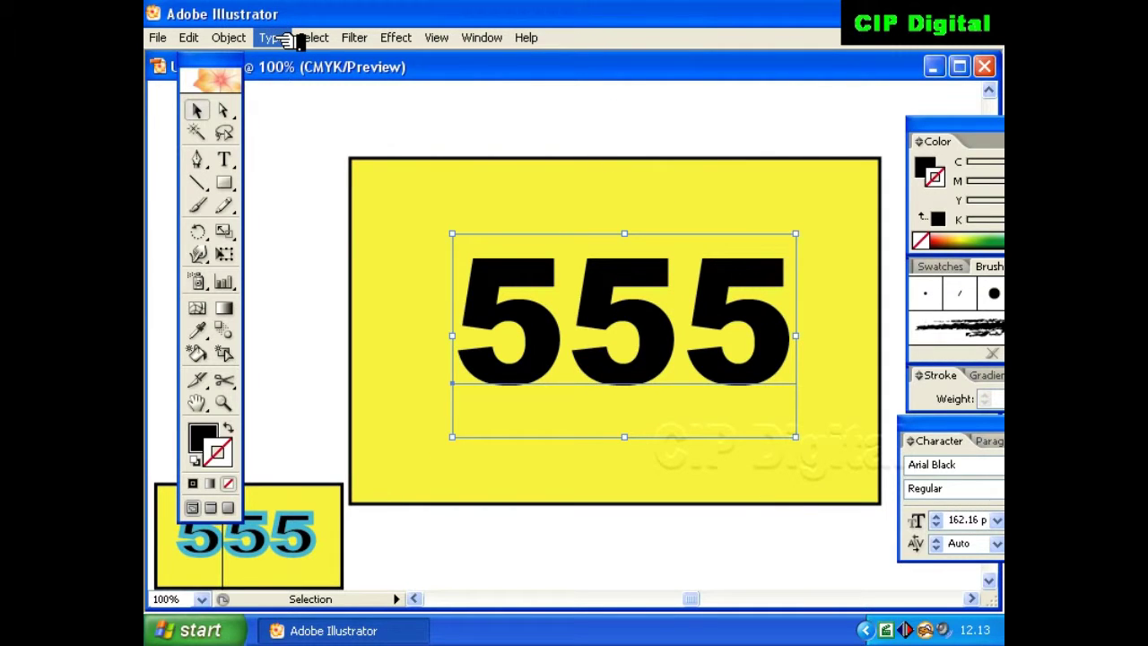
{"action": "left_click", "coordinate": [280, 38]}
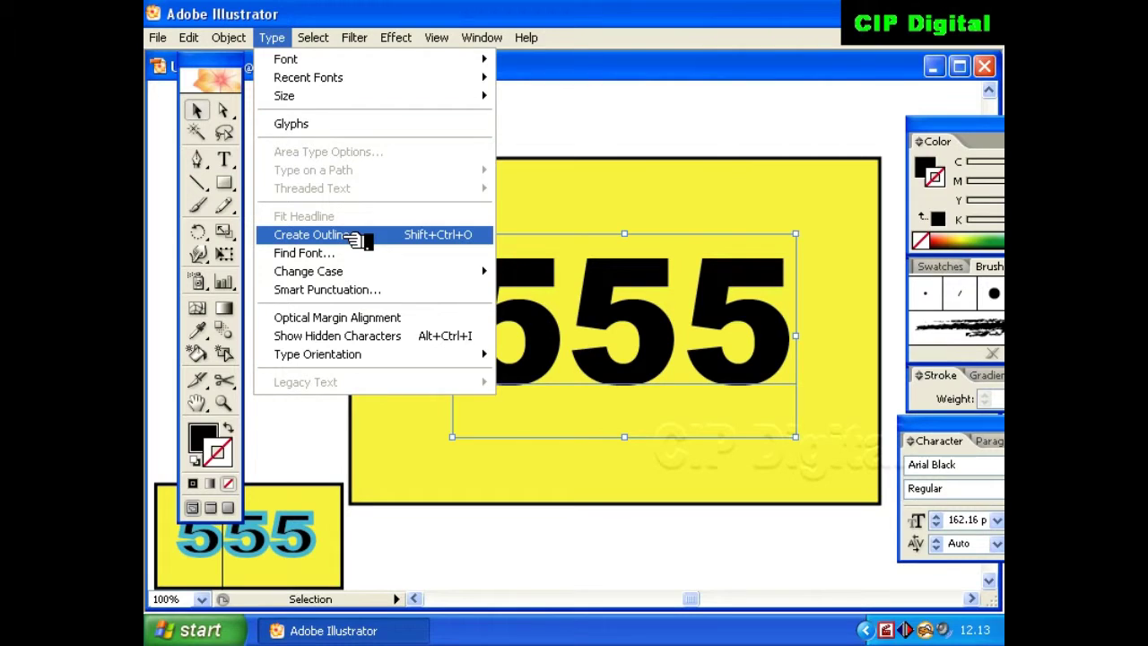
{"action": "left_click", "coordinate": [619, 114]}
{"action": "left_click", "coordinate": [608, 311]}
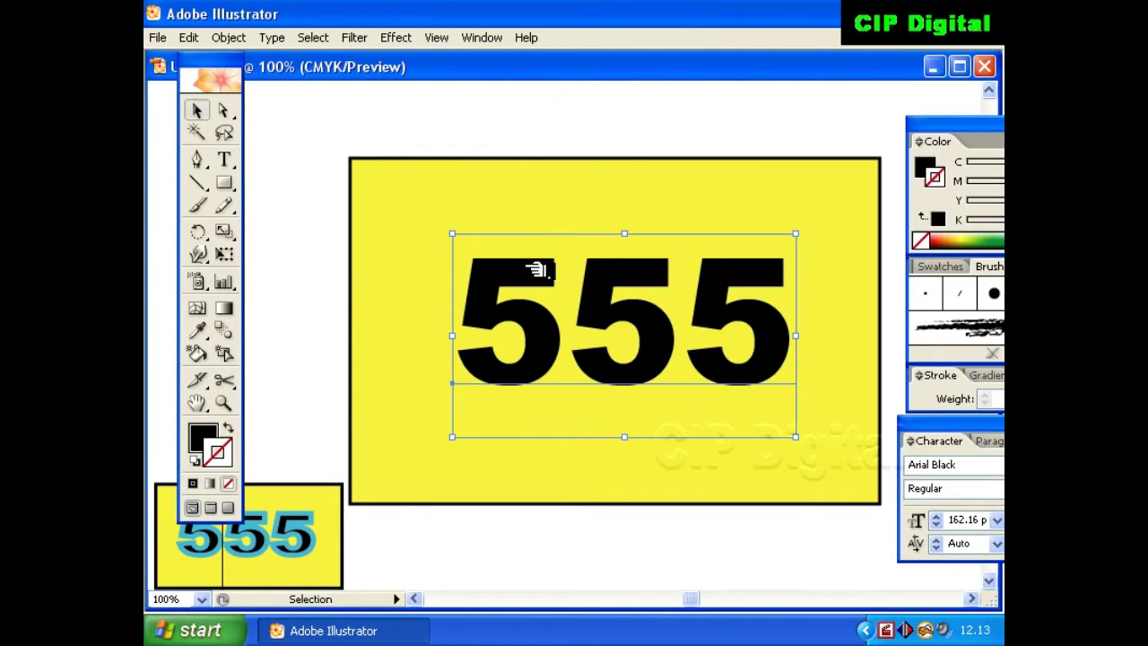
- Apply Create Outlines to the 555 text and move the Color panel aside
{"action": "right_click", "coordinate": [608, 308]}
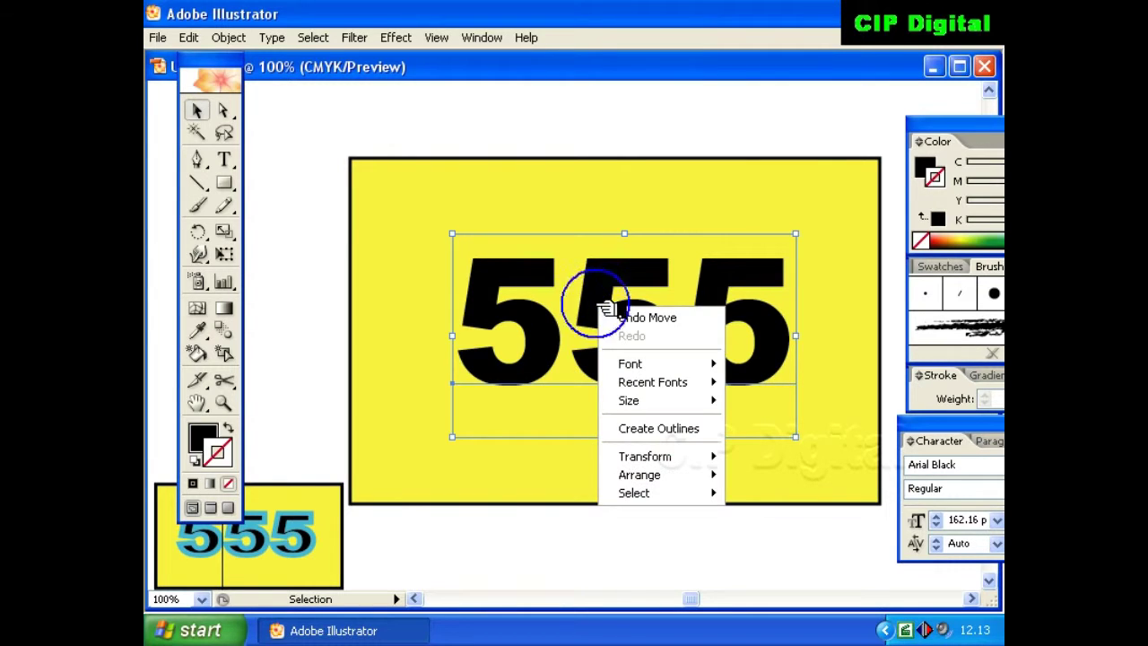
{"action": "left_click", "coordinate": [659, 428]}
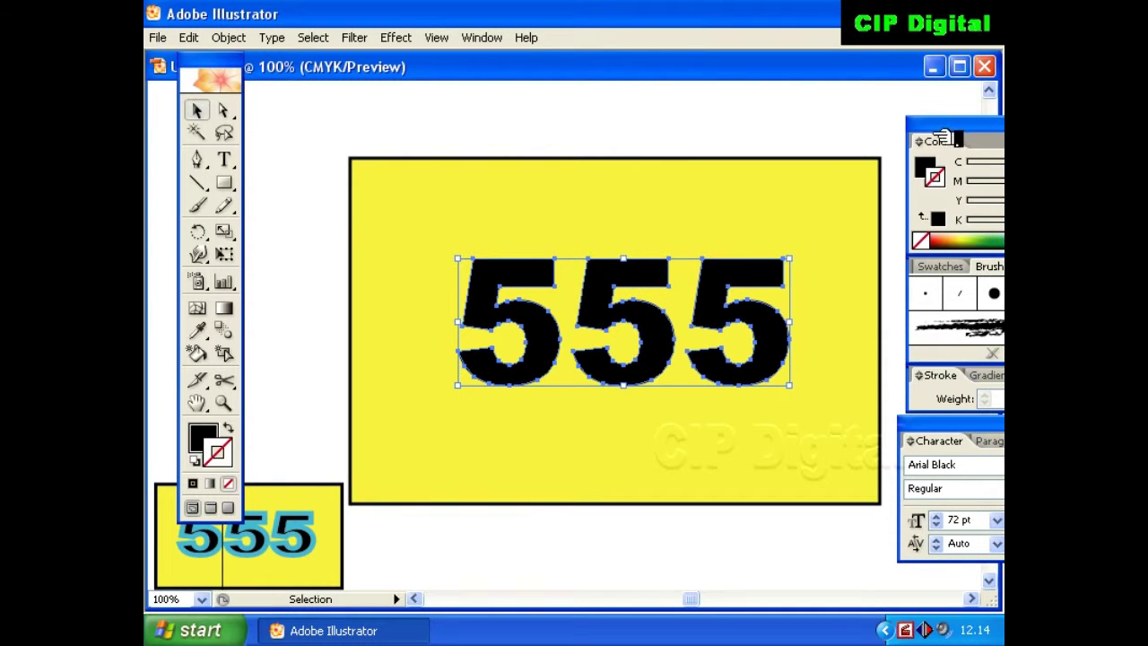
{"action": "left_click_drag", "start_coordinate": [961, 123], "coordinate": [865, 73]}
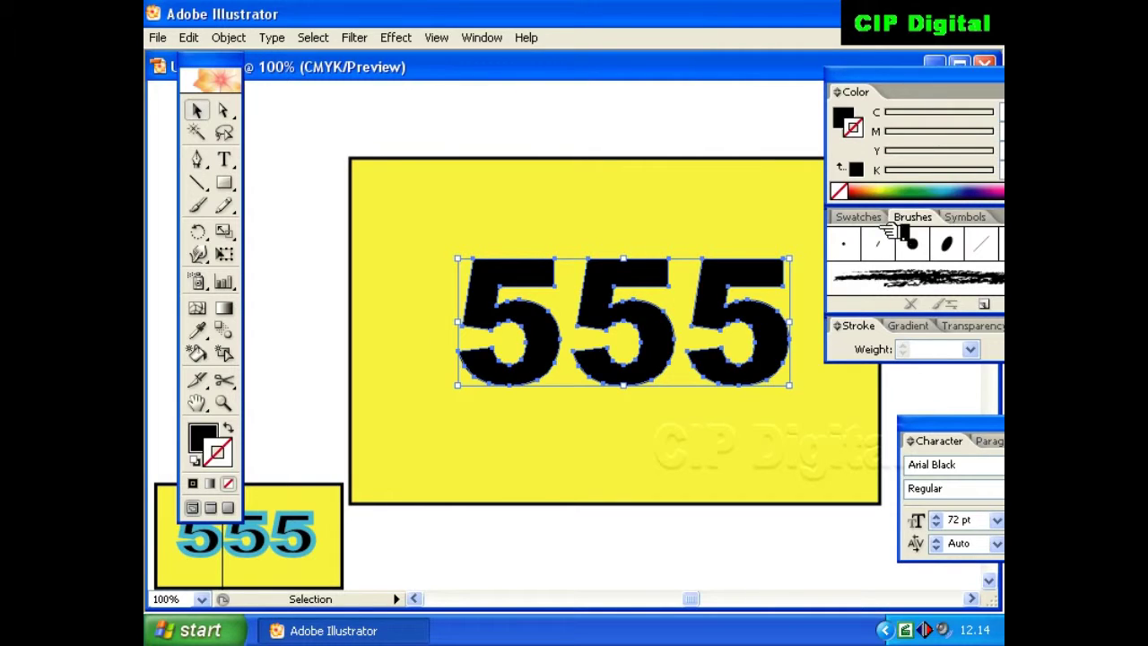
- Set the 555 outlines' stroke colour to light cyan from the CMYK spectrum
{"action": "left_click", "coordinate": [864, 192]}
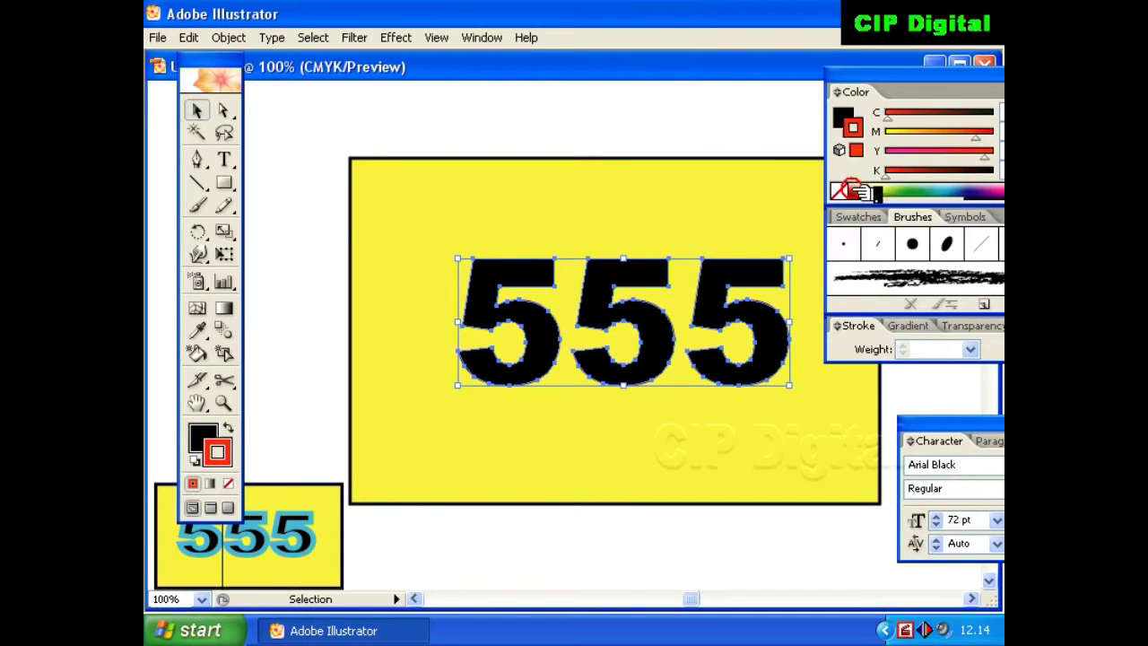
{"action": "left_click", "coordinate": [946, 194]}
{"action": "left_click", "coordinate": [950, 193]}
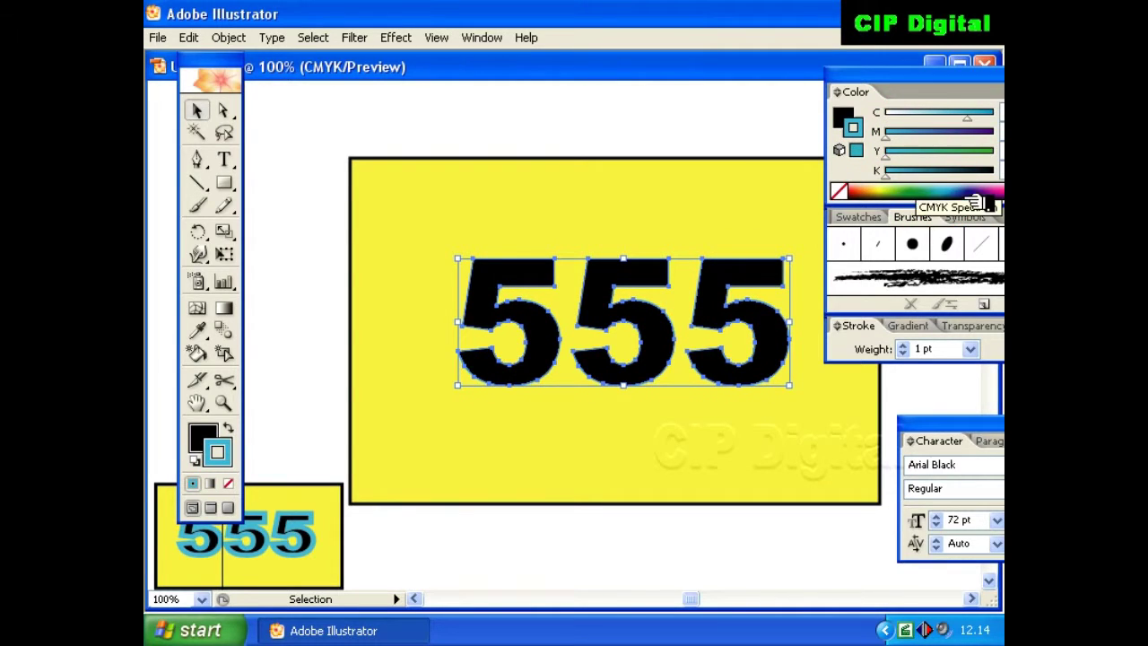
{"action": "left_click", "coordinate": [950, 194]}
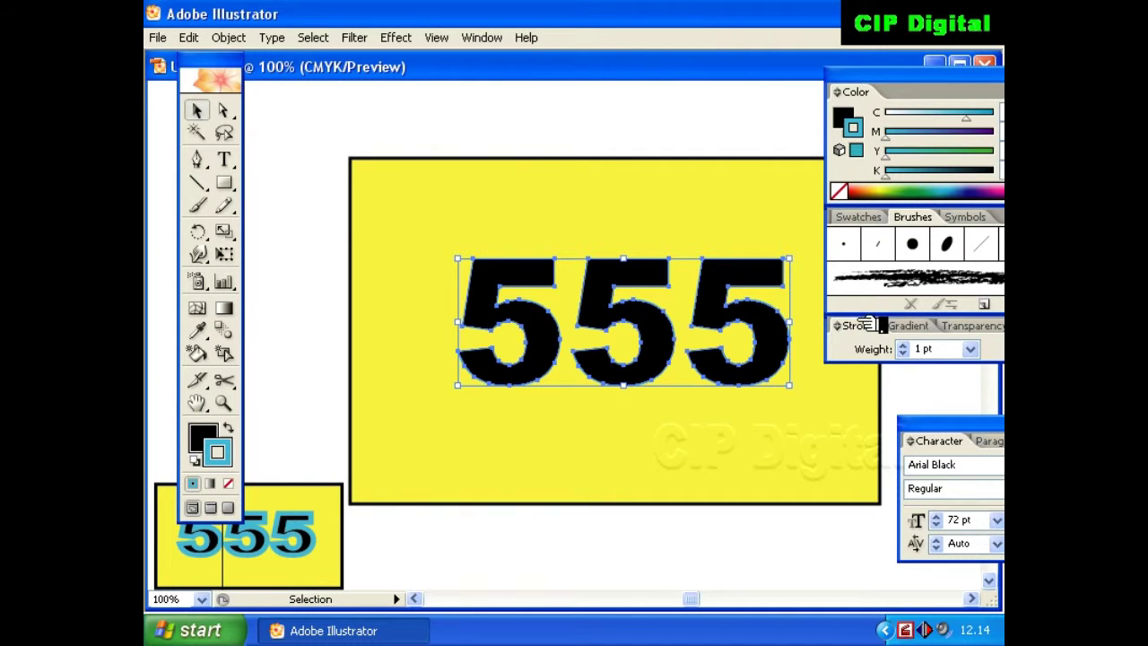
{"action": "left_click", "coordinate": [972, 349]}
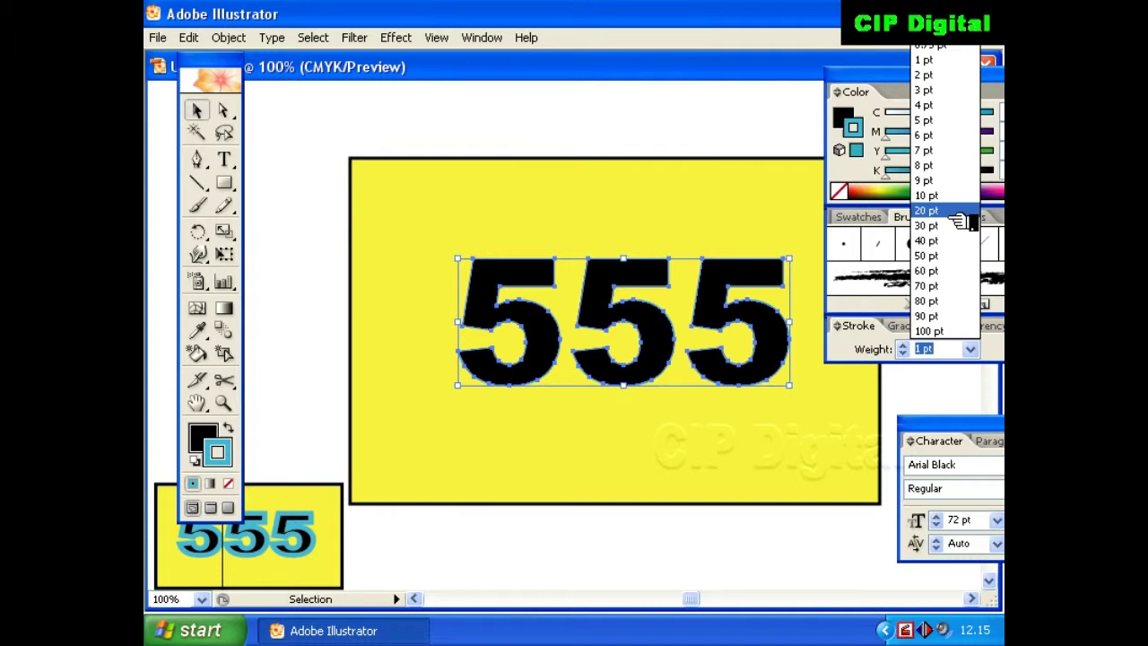
- Set the cyan stroke weight to 6 pt and reselect the 555 artwork
{"action": "left_click", "coordinate": [935, 135]}
{"action": "left_click", "coordinate": [639, 137]}
{"action": "left_click", "coordinate": [776, 334]}
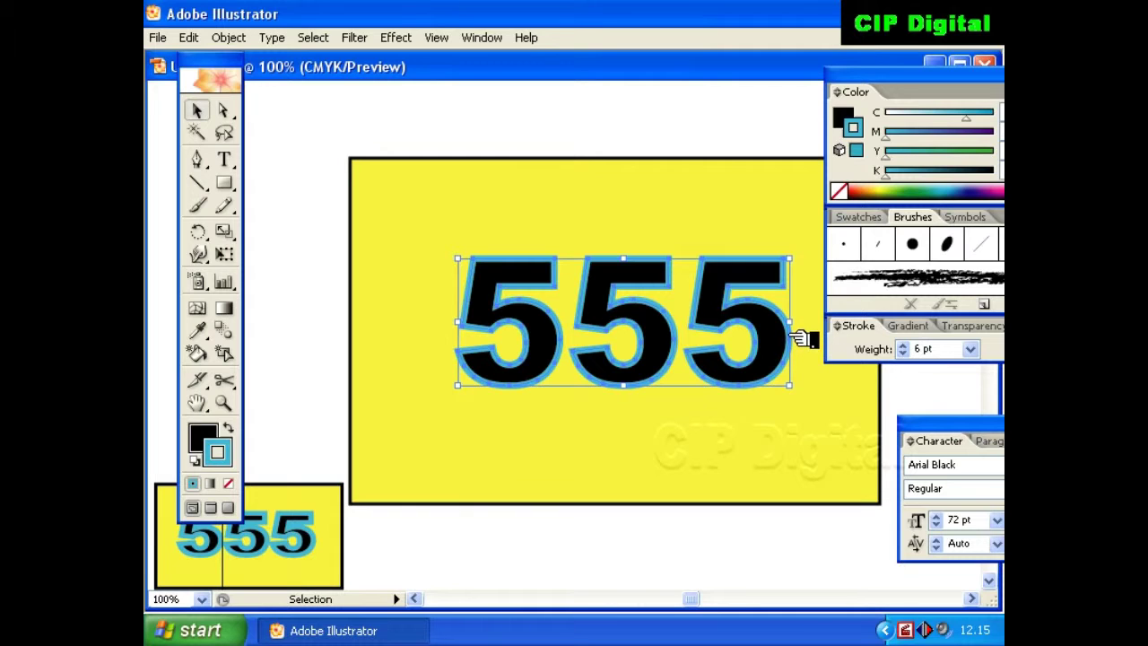
{"action": "right_click", "coordinate": [609, 277]}
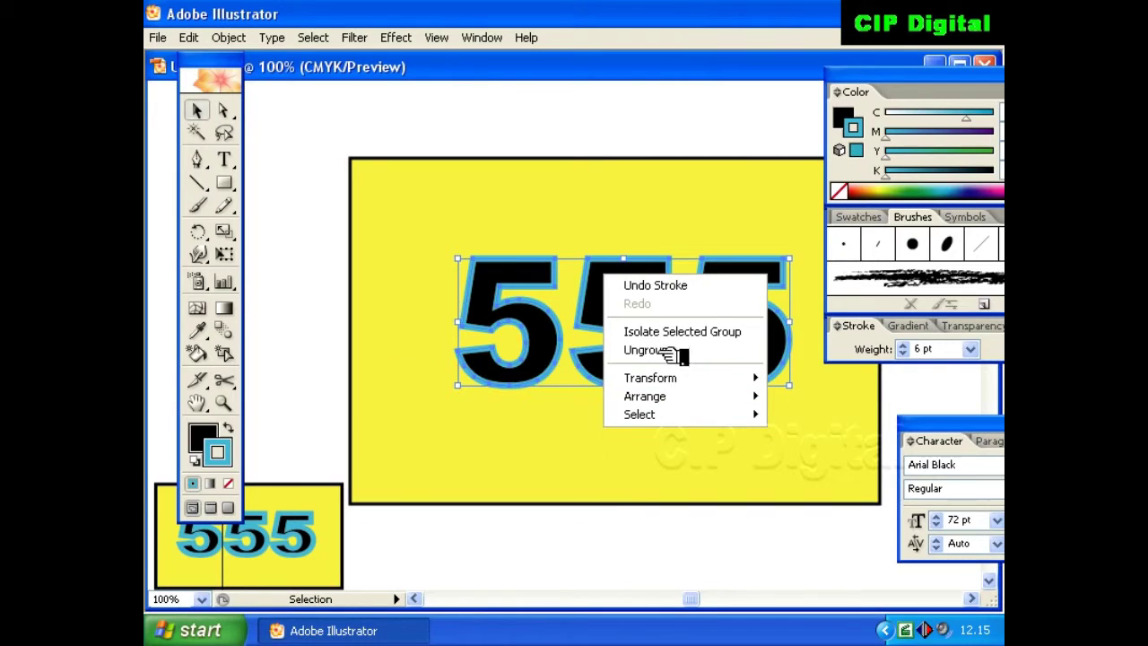
{"action": "left_click", "coordinate": [274, 36]}
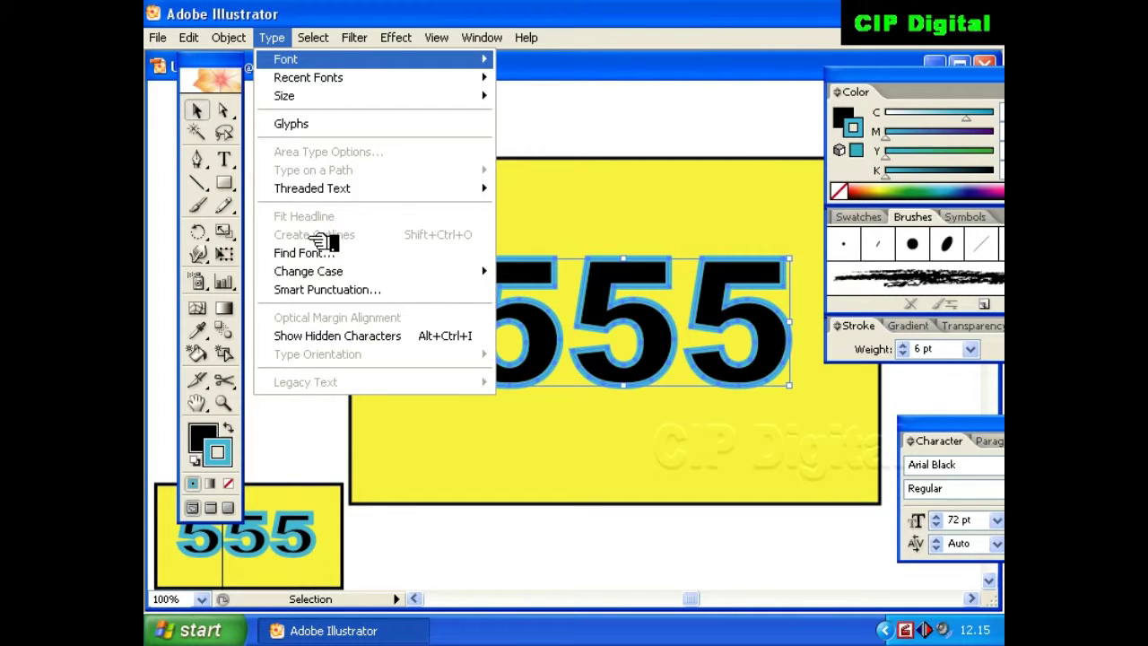
{"action": "key", "text": "Right"}
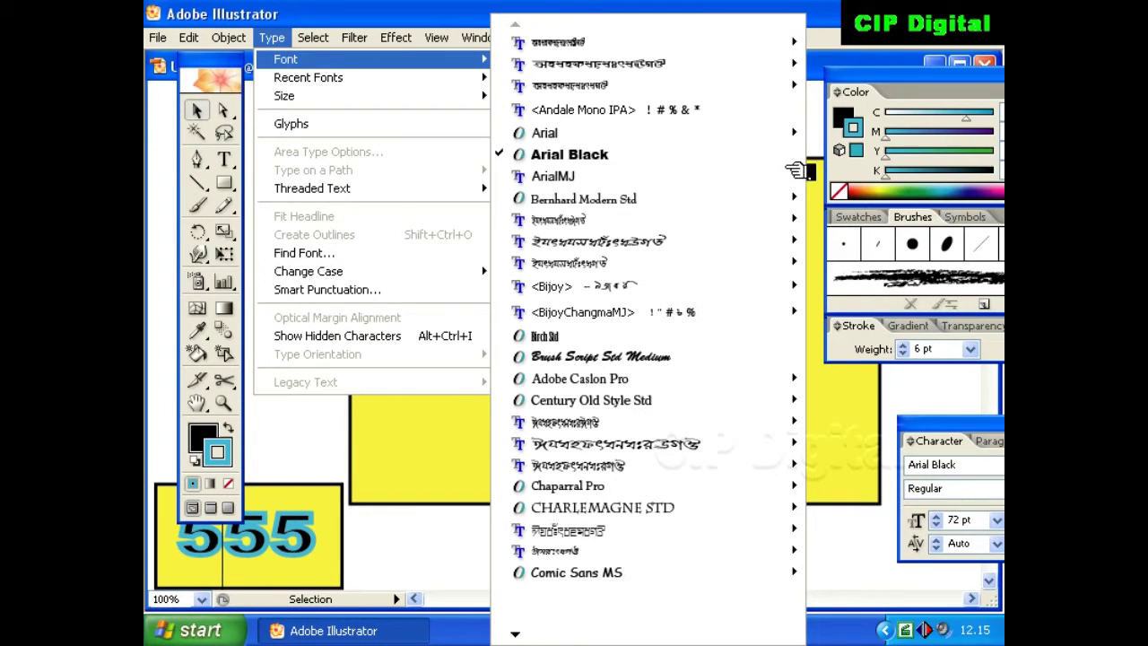
{"action": "left_click", "coordinate": [863, 54]}
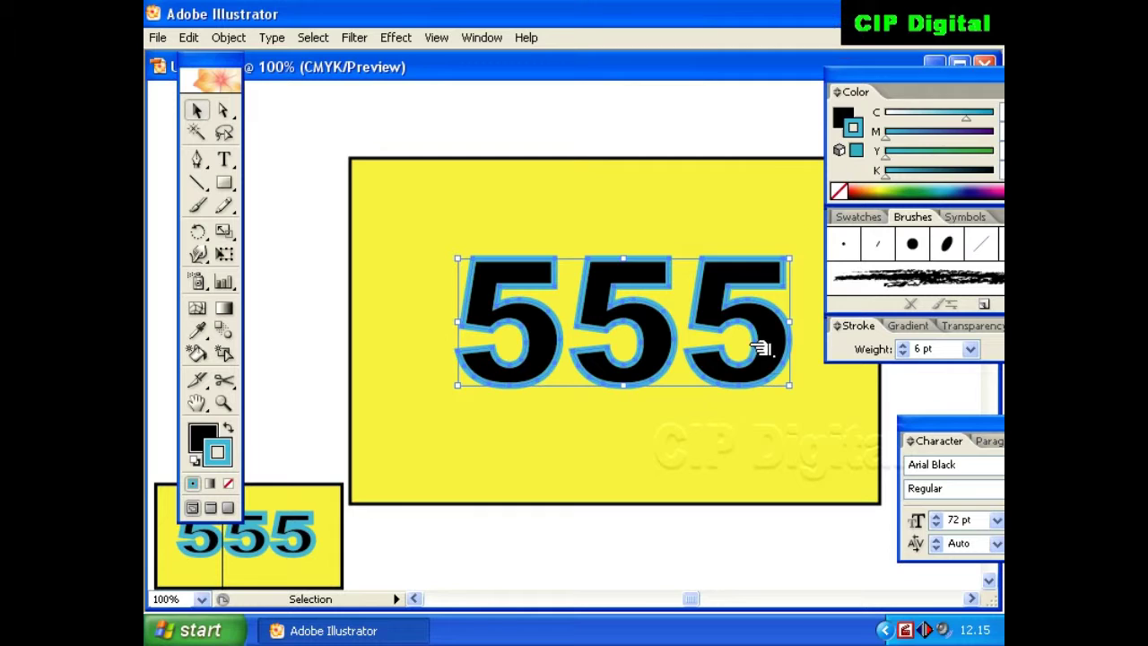
{"action": "right_click", "coordinate": [779, 339]}
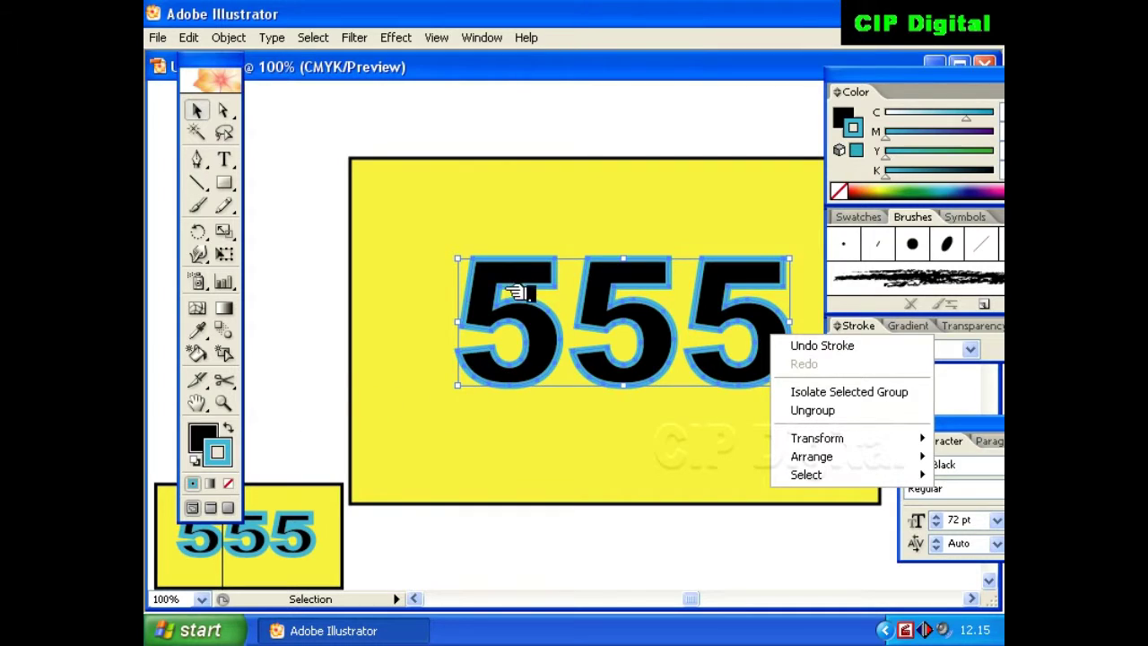
{"action": "left_click", "coordinate": [563, 135]}
{"action": "left_click", "coordinate": [604, 314]}
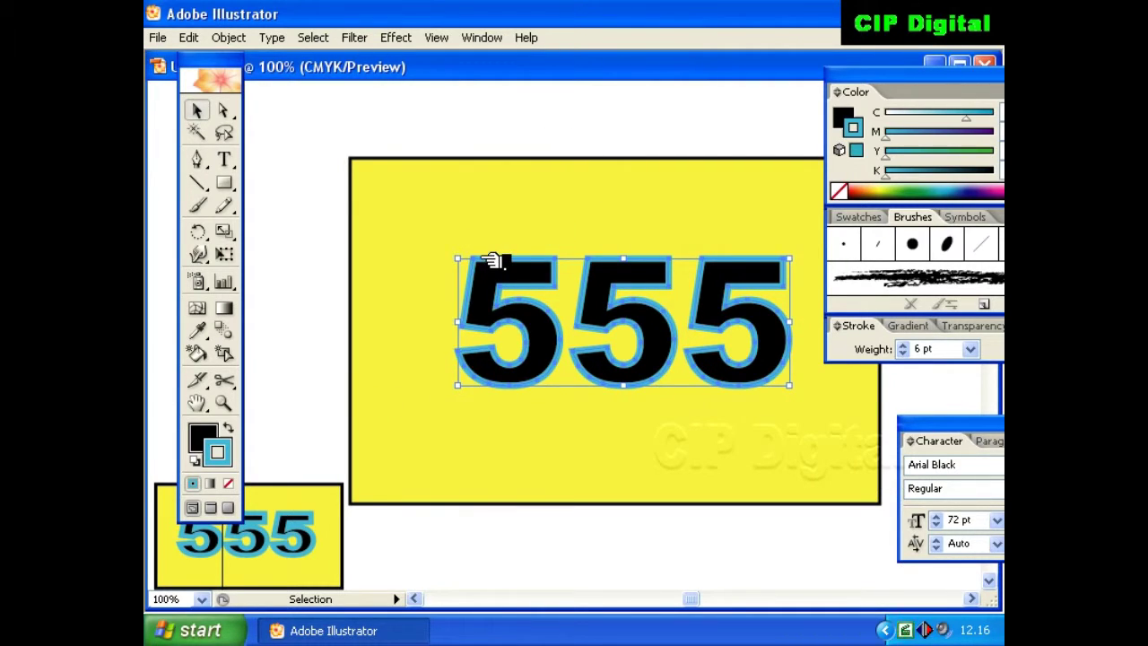
- Centre the yellow rectangle behind the 555, moving the Color and Character panels aside
{"action": "left_click_drag", "start_coordinate": [408, 202], "coordinate": [723, 378]}
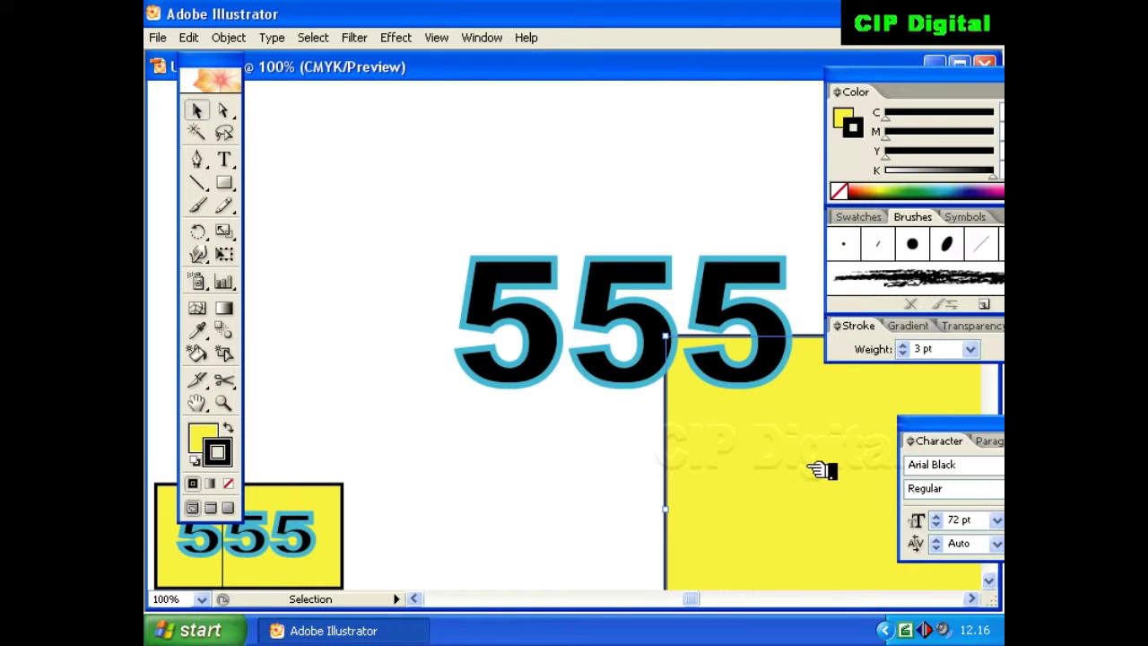
{"action": "left_click_drag", "start_coordinate": [801, 466], "coordinate": [527, 290]}
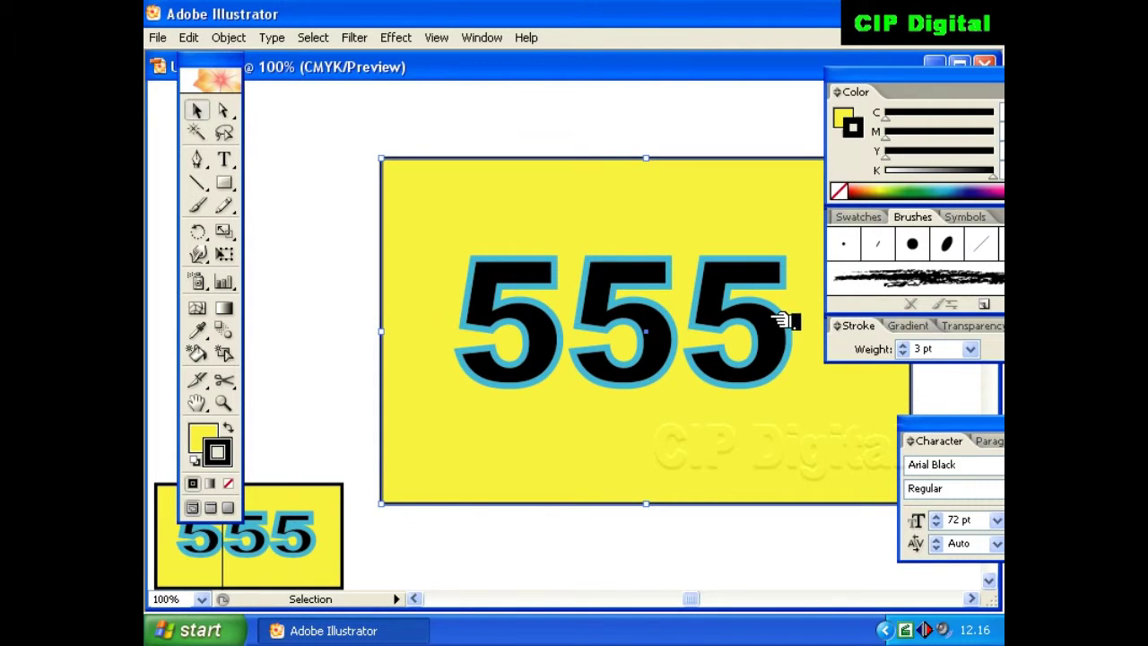
{"action": "left_click_drag", "start_coordinate": [874, 79], "coordinate": [1000, 151]}
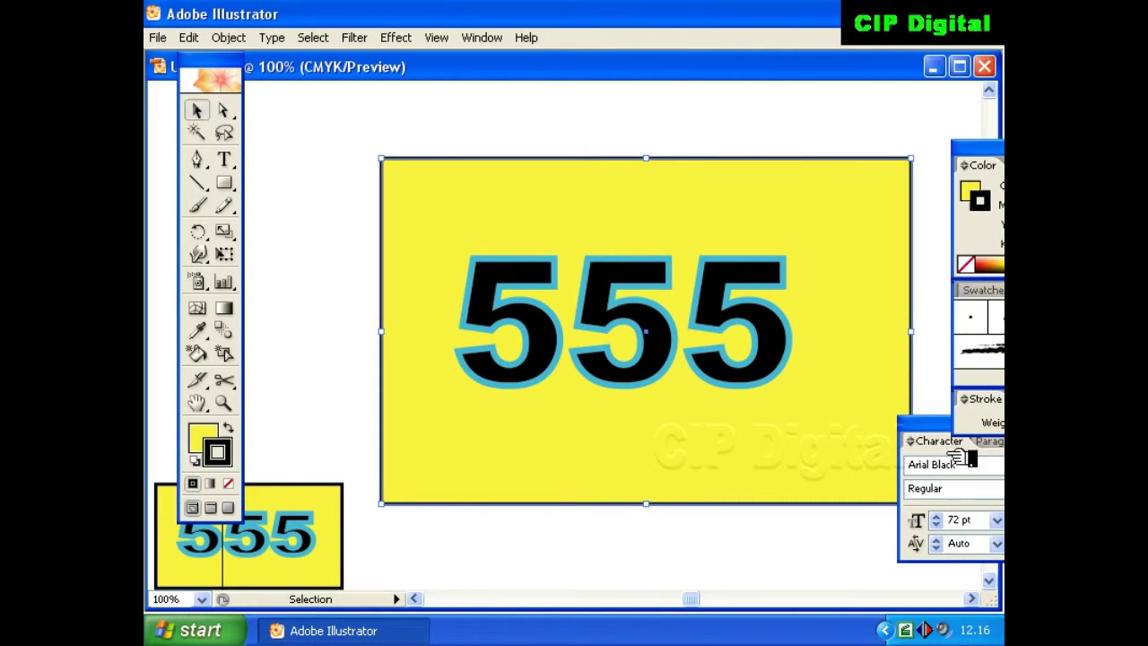
{"action": "left_click_drag", "start_coordinate": [942, 420], "coordinate": [924, 526]}
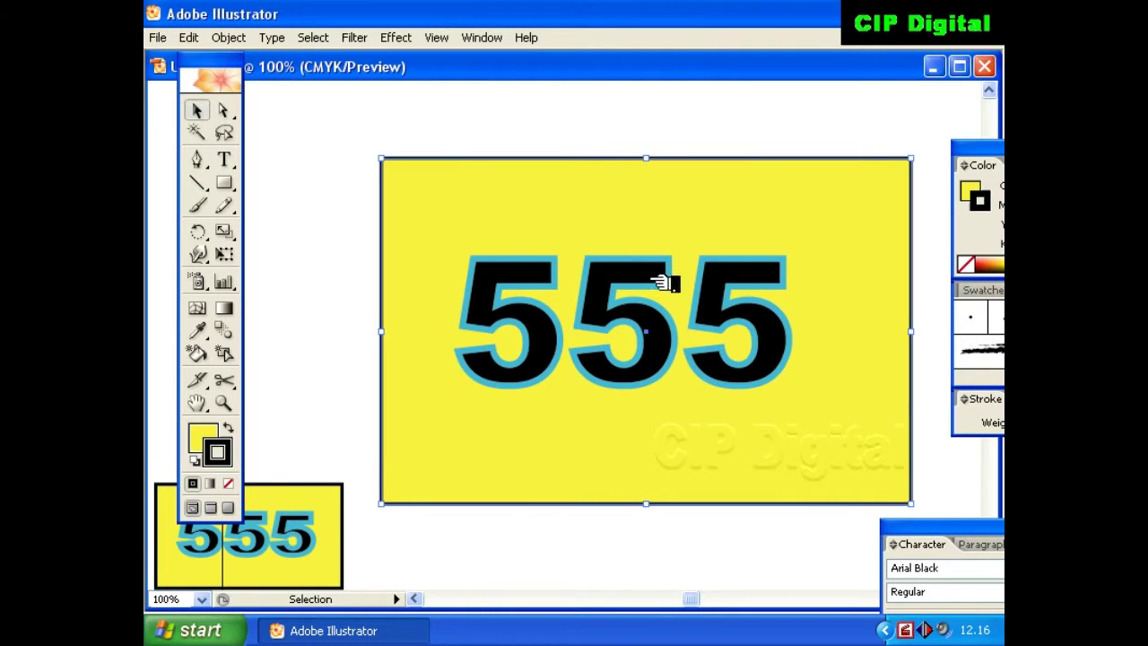
{"action": "left_click_drag", "start_coordinate": [863, 328], "coordinate": [841, 313]}
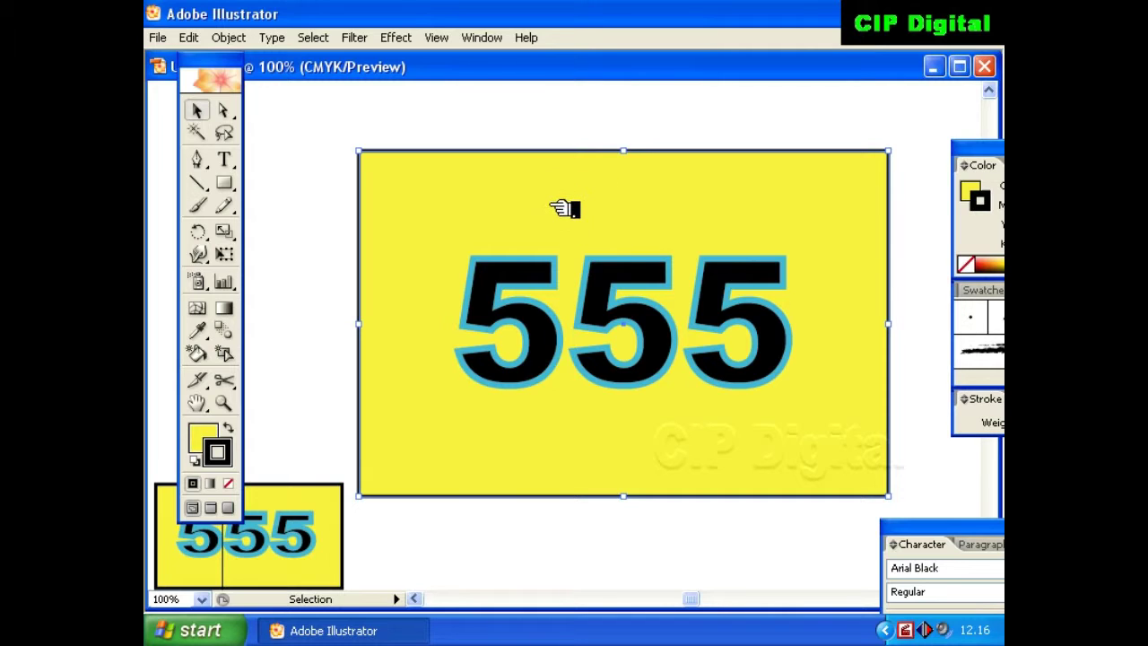
- Lock the yellow rectangle from the Object menu, then marquee-select only the 555 outlines
{"action": "left_click", "coordinate": [509, 311]}
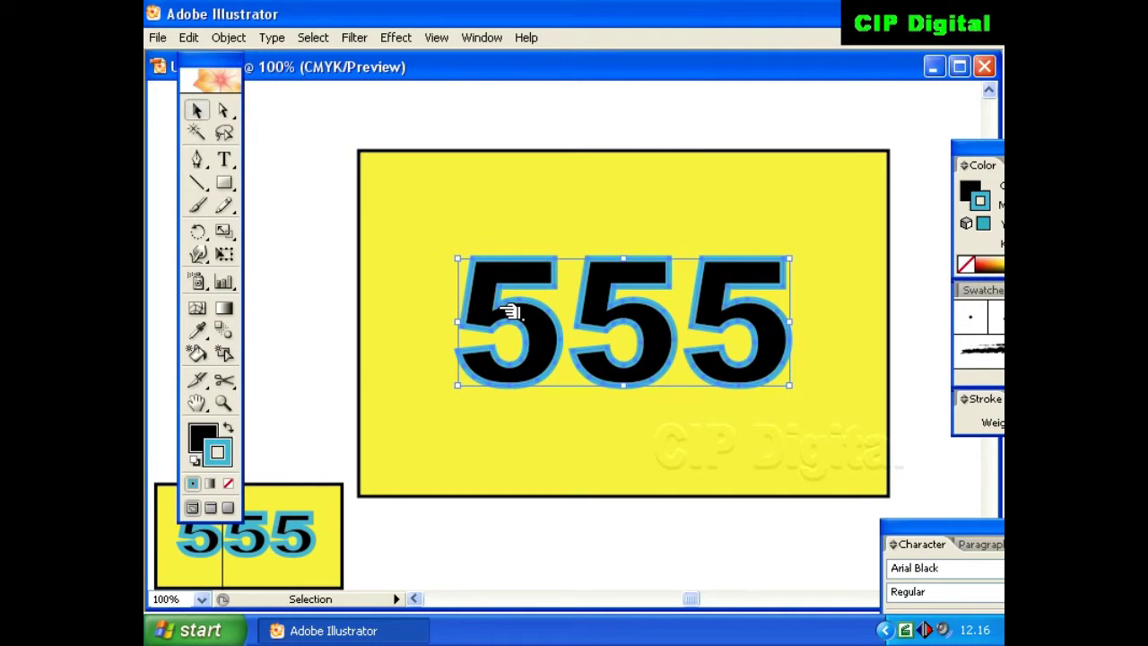
{"action": "left_click", "coordinate": [552, 180]}
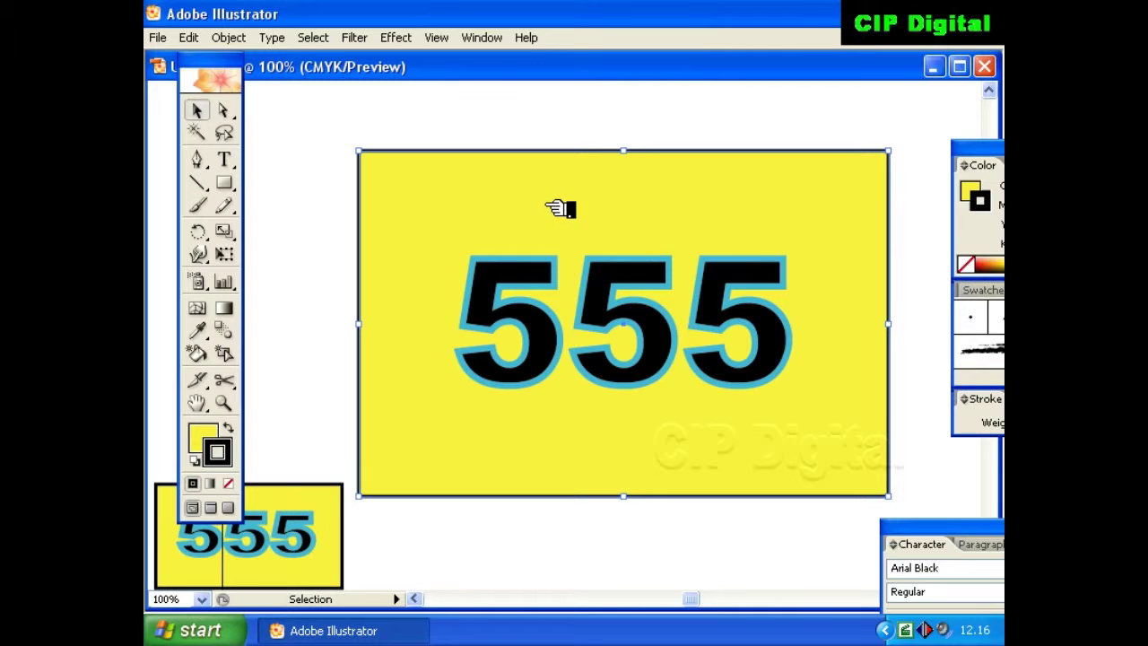
{"action": "left_click", "coordinate": [232, 38]}
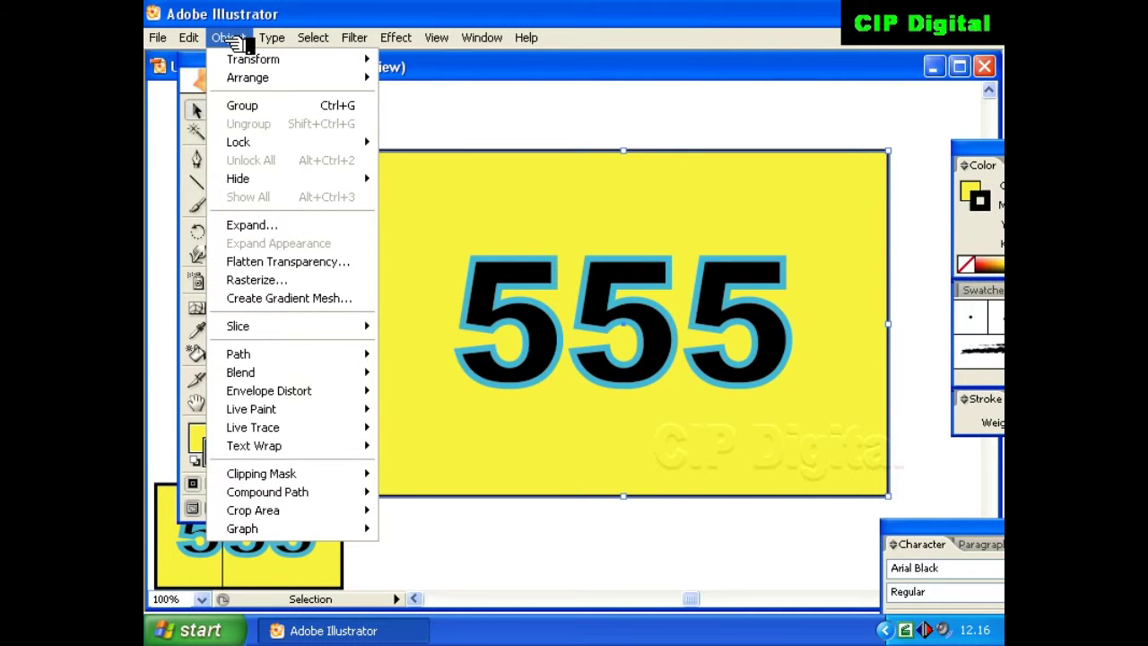
{"action": "mouse_move", "coordinate": [289, 146]}
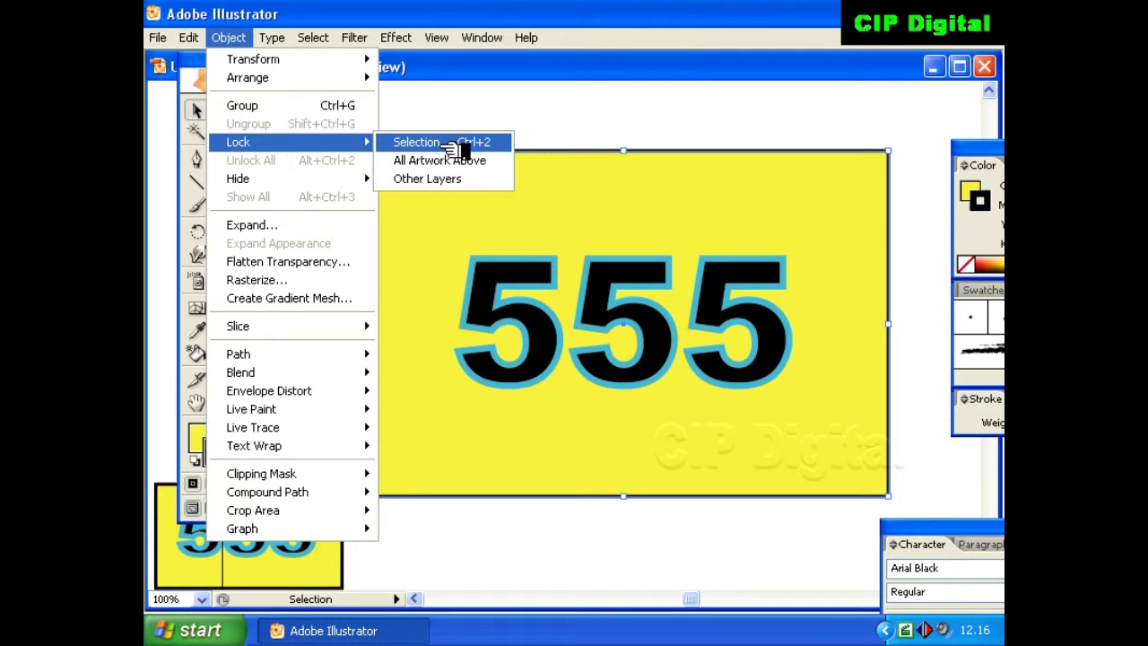
{"action": "left_click", "coordinate": [459, 145]}
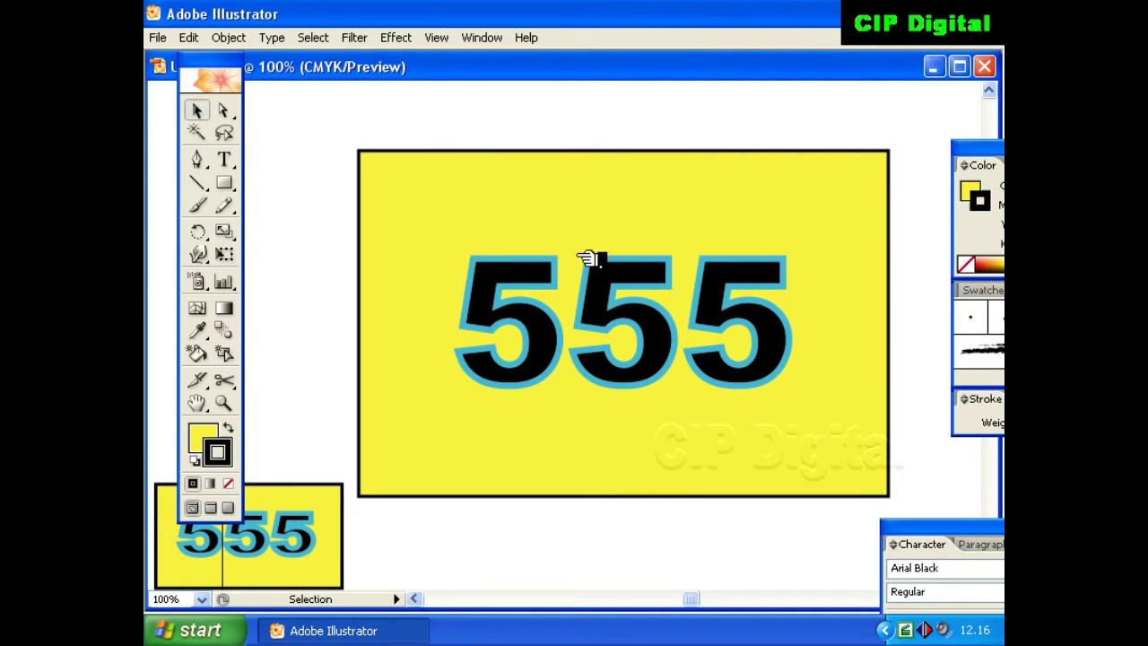
{"action": "left_click_drag", "start_coordinate": [330, 122], "coordinate": [926, 469]}
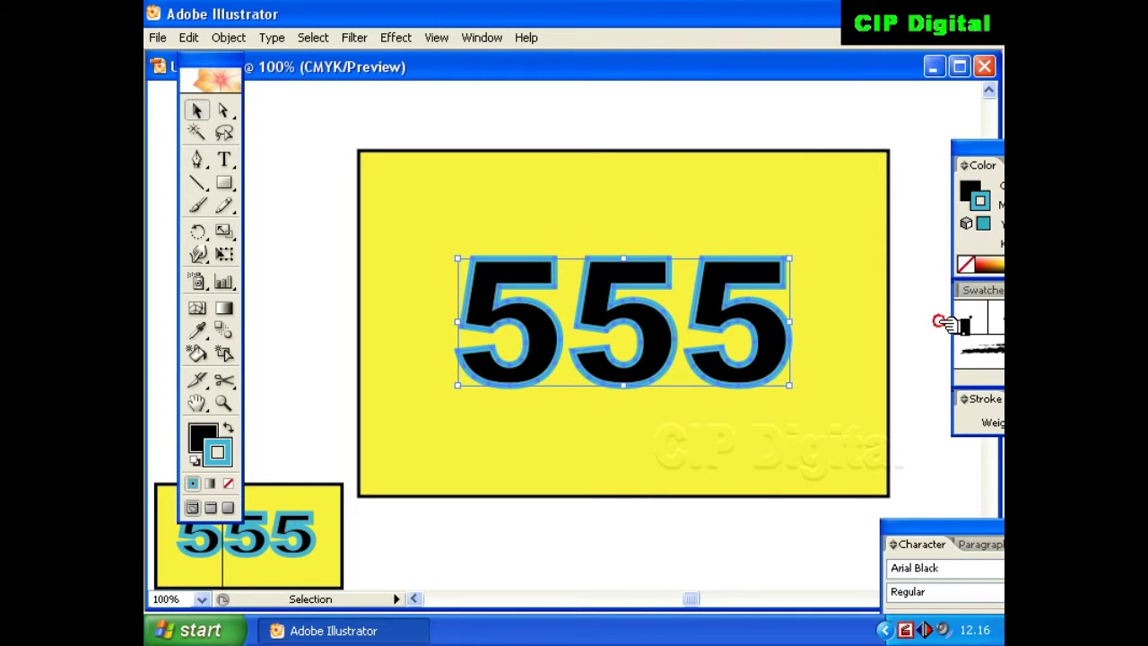
{"action": "left_click_drag", "start_coordinate": [312, 127], "coordinate": [901, 398]}
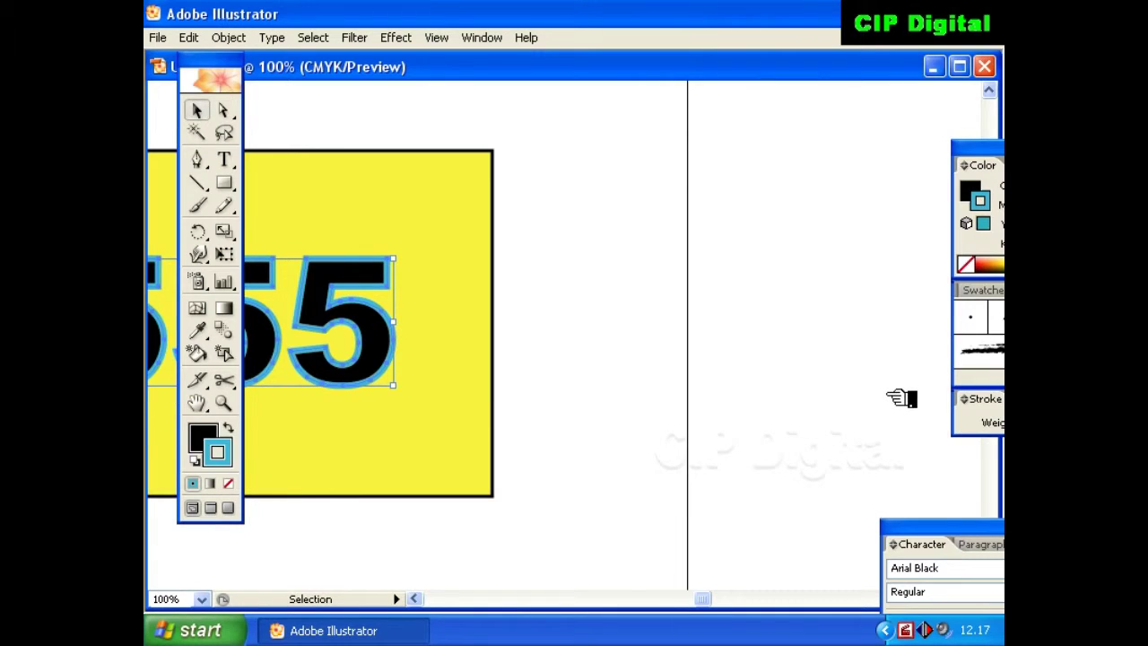
{"action": "left_click_drag", "start_coordinate": [707, 598], "coordinate": [705, 593]}
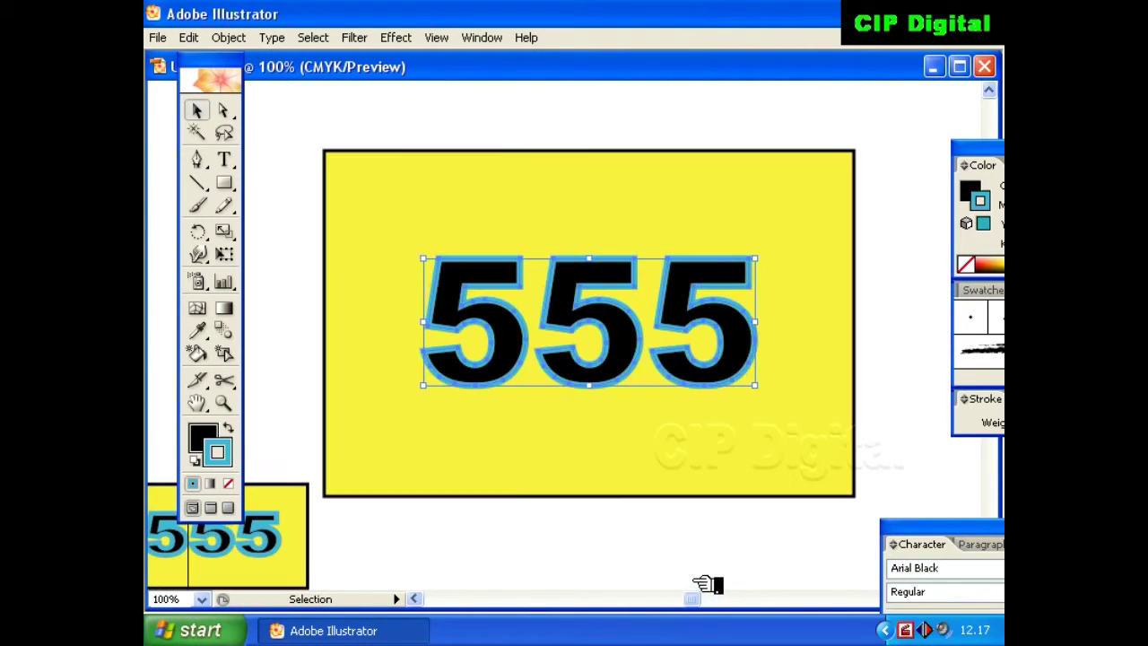
{"action": "left_click", "coordinate": [861, 300]}
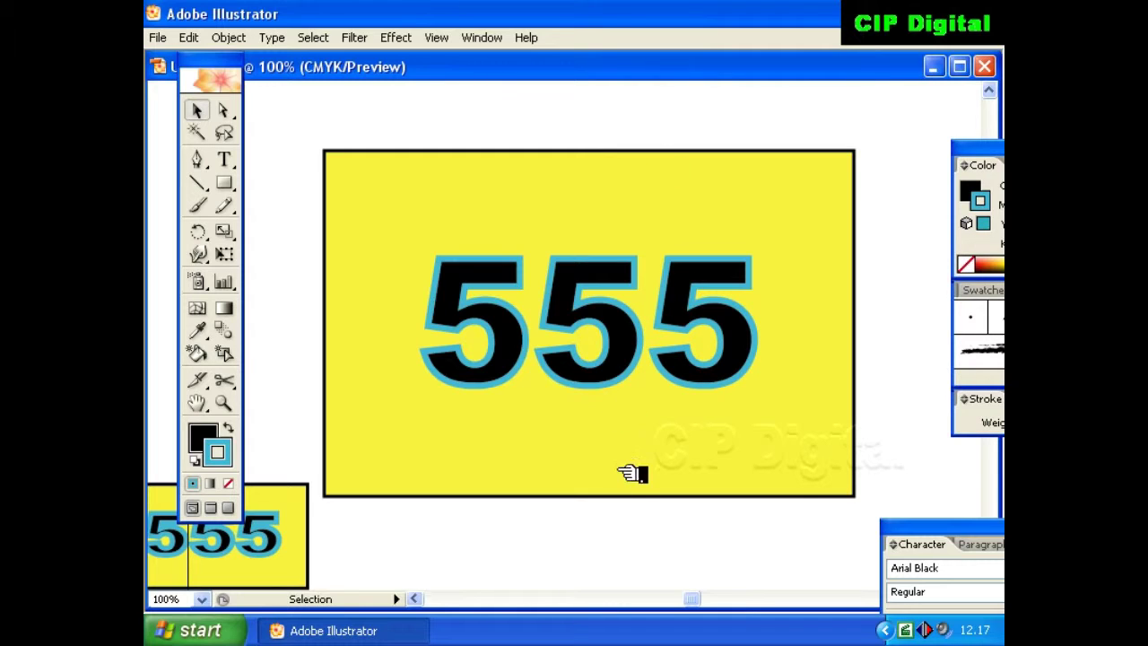
{"action": "left_click", "coordinate": [635, 372]}
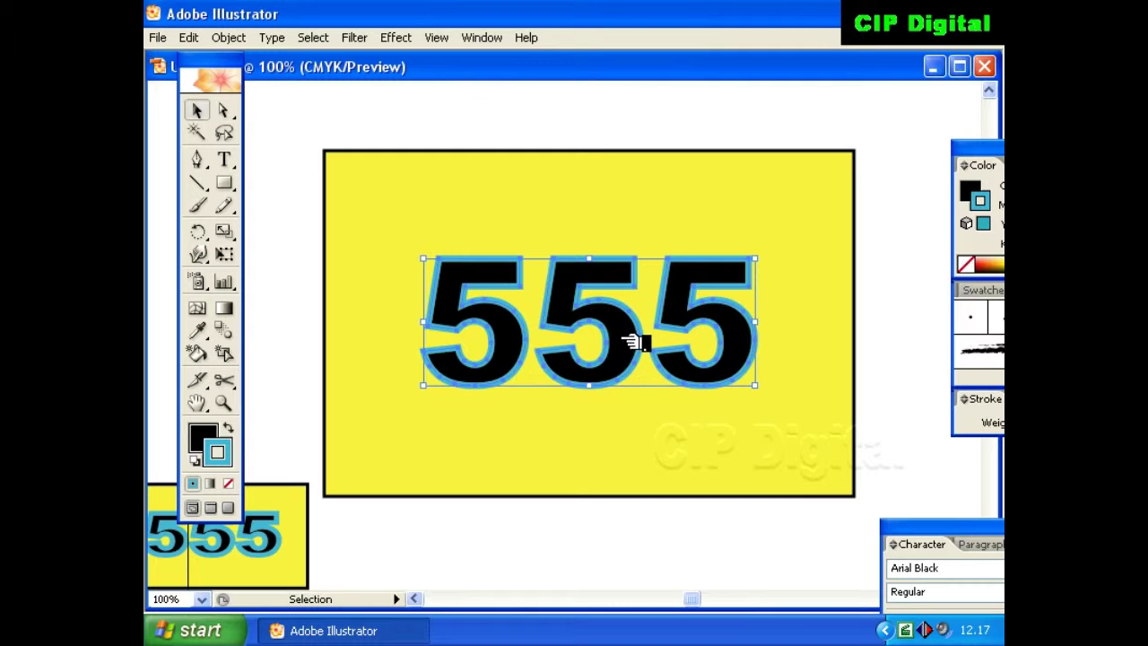
{"action": "left_click", "coordinate": [868, 353]}
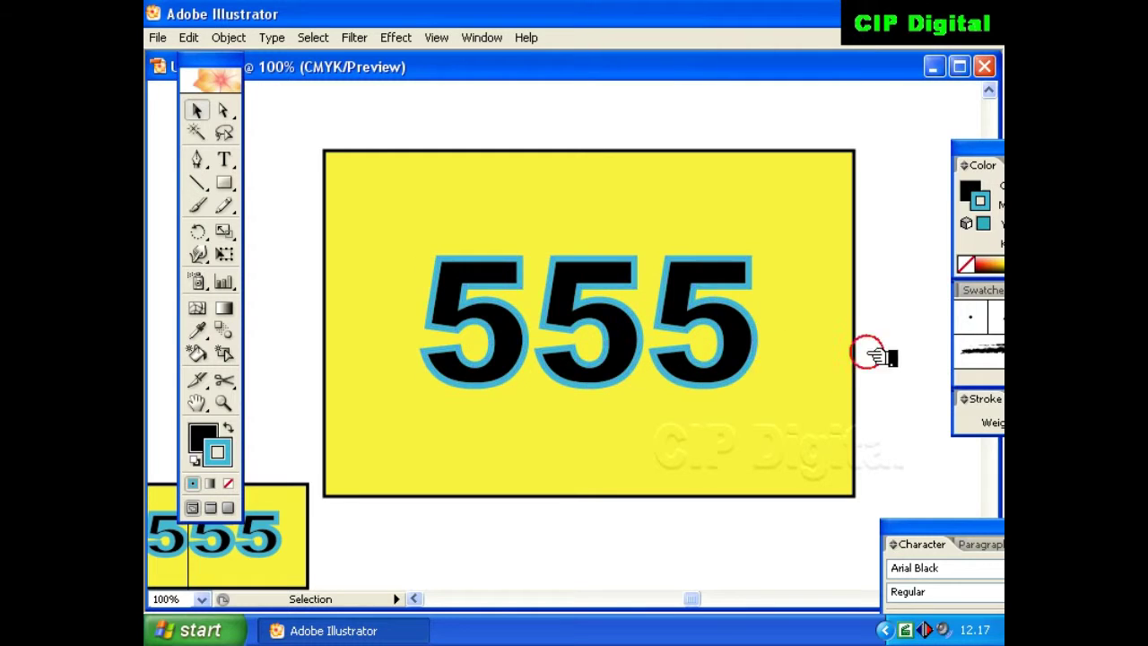
{"action": "left_click", "coordinate": [758, 355]}
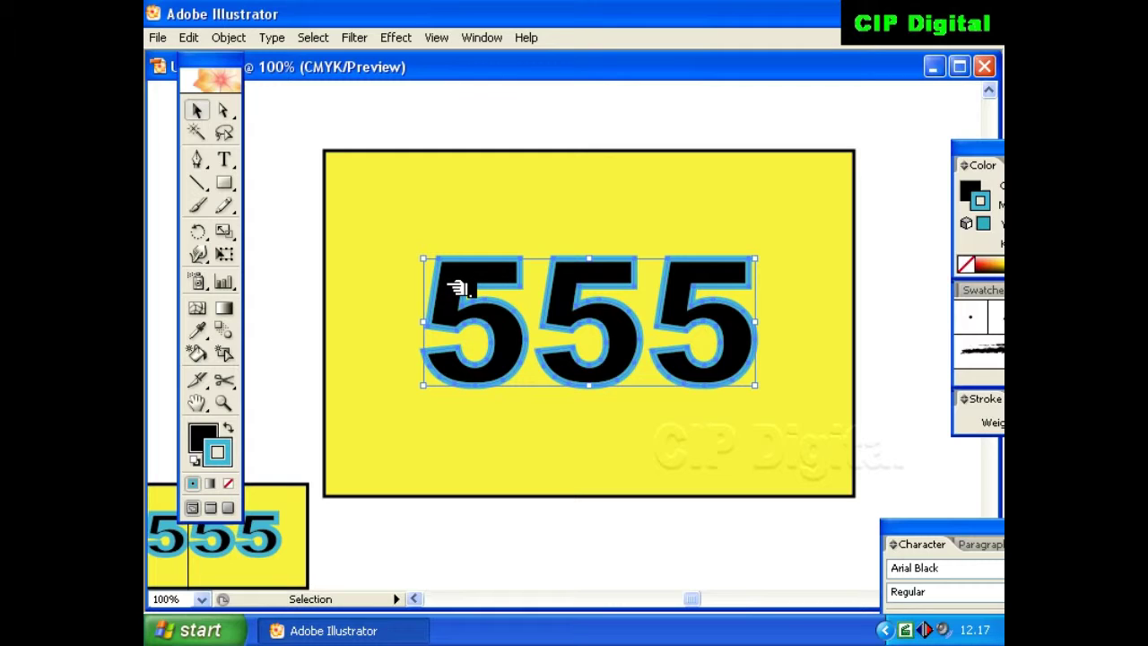
- Apply Object > Path > Outline Stroke to the 555 so its cyan border becomes filled shapes
{"action": "left_click", "coordinate": [226, 38]}
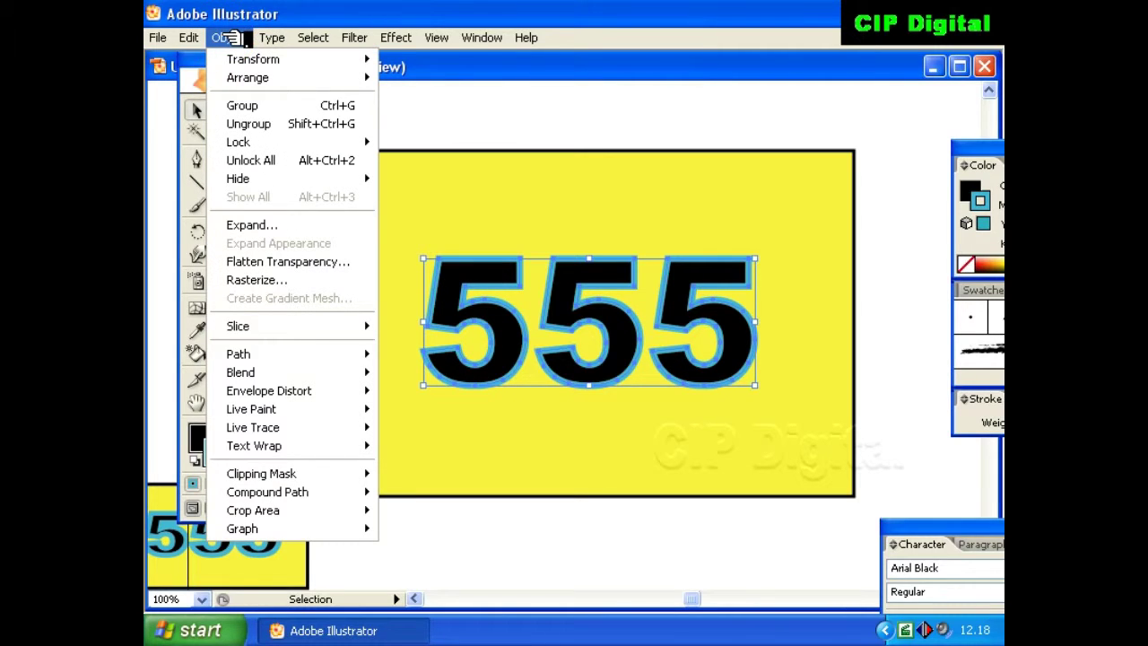
{"action": "mouse_move", "coordinate": [341, 356]}
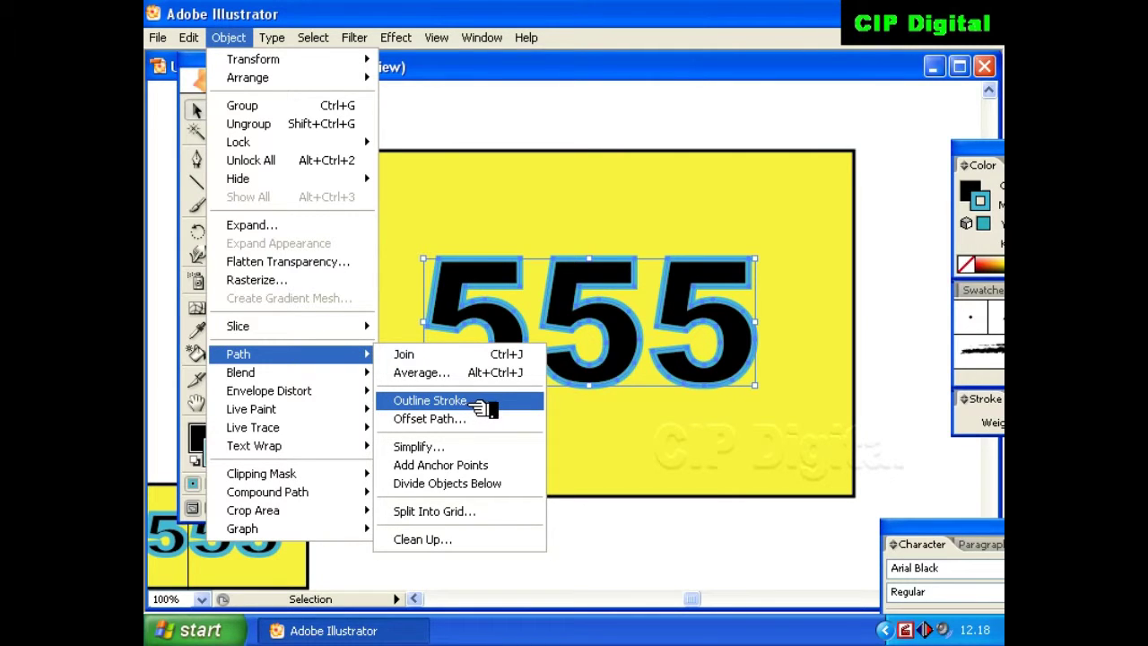
{"action": "left_click", "coordinate": [482, 408]}
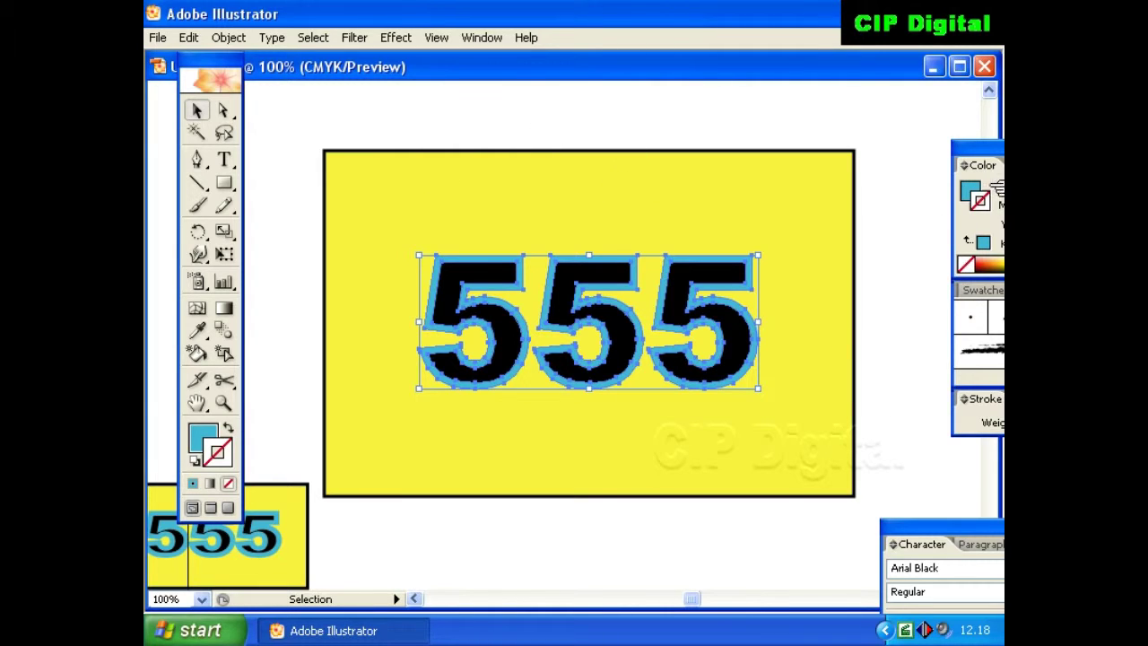
{"action": "left_click_drag", "start_coordinate": [984, 152], "coordinate": [843, 117]}
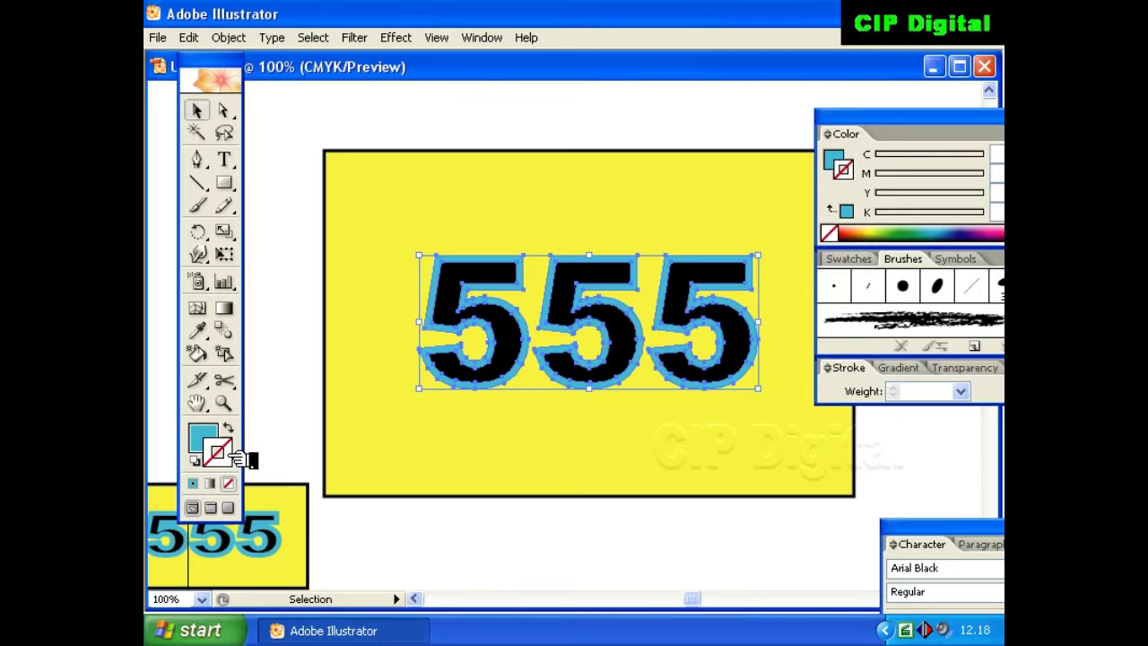
- Give the outlined 555 a red stroke at 3 pt weight and deselect to preview it
{"action": "left_click", "coordinate": [843, 232]}
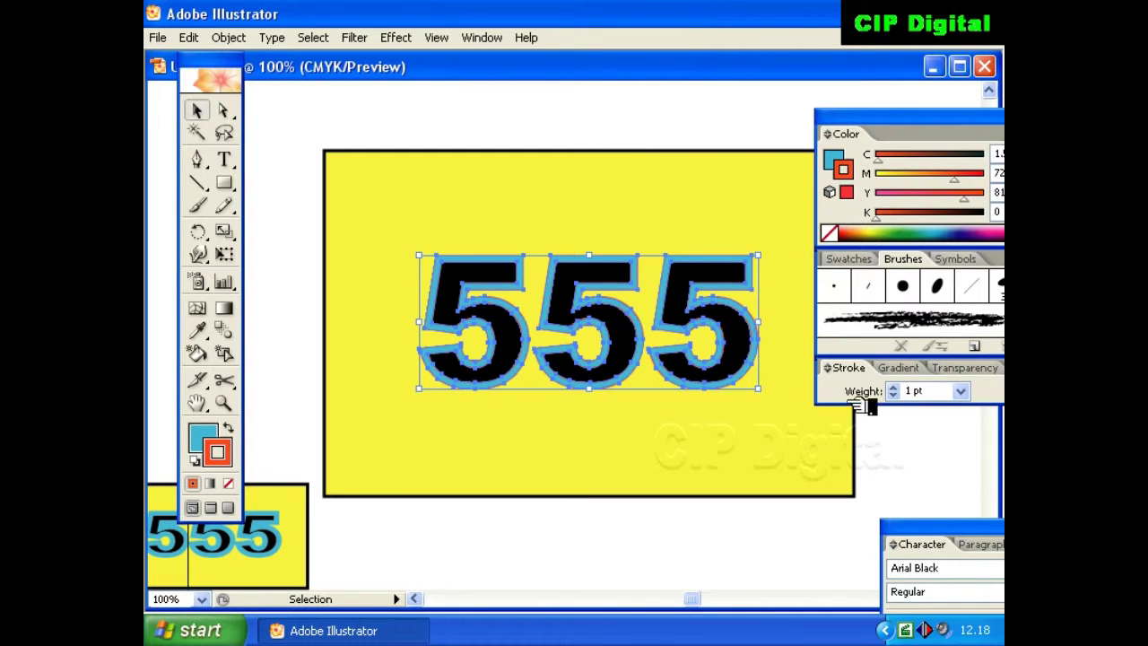
{"action": "left_click", "coordinate": [786, 303]}
{"action": "left_click", "coordinate": [750, 333]}
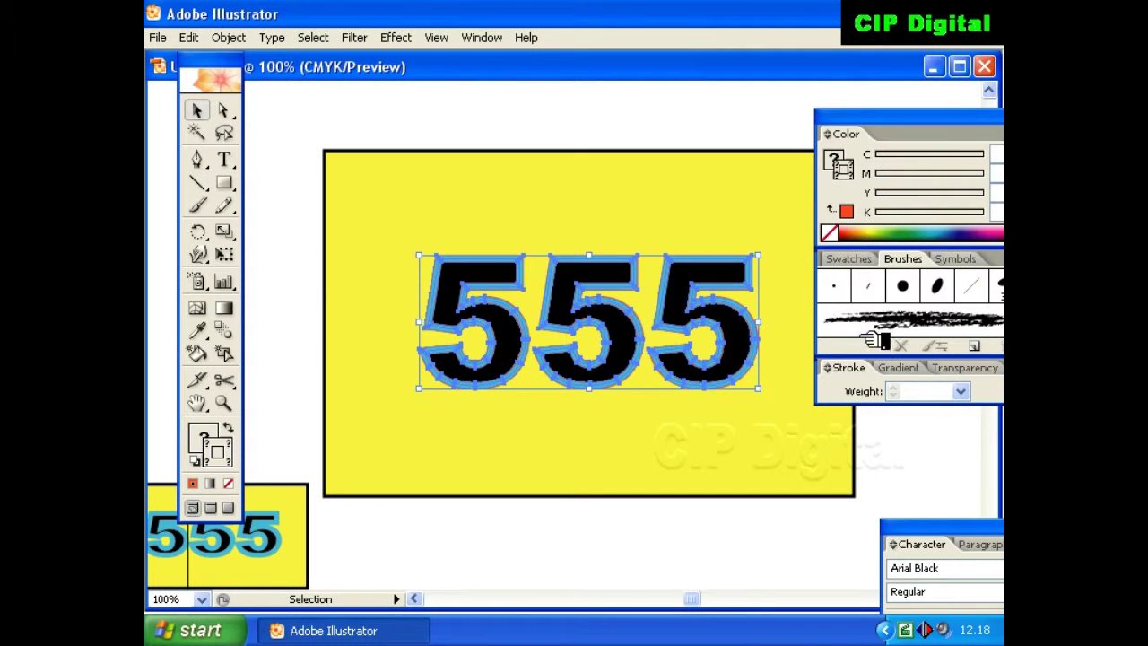
{"action": "left_click", "coordinate": [229, 453]}
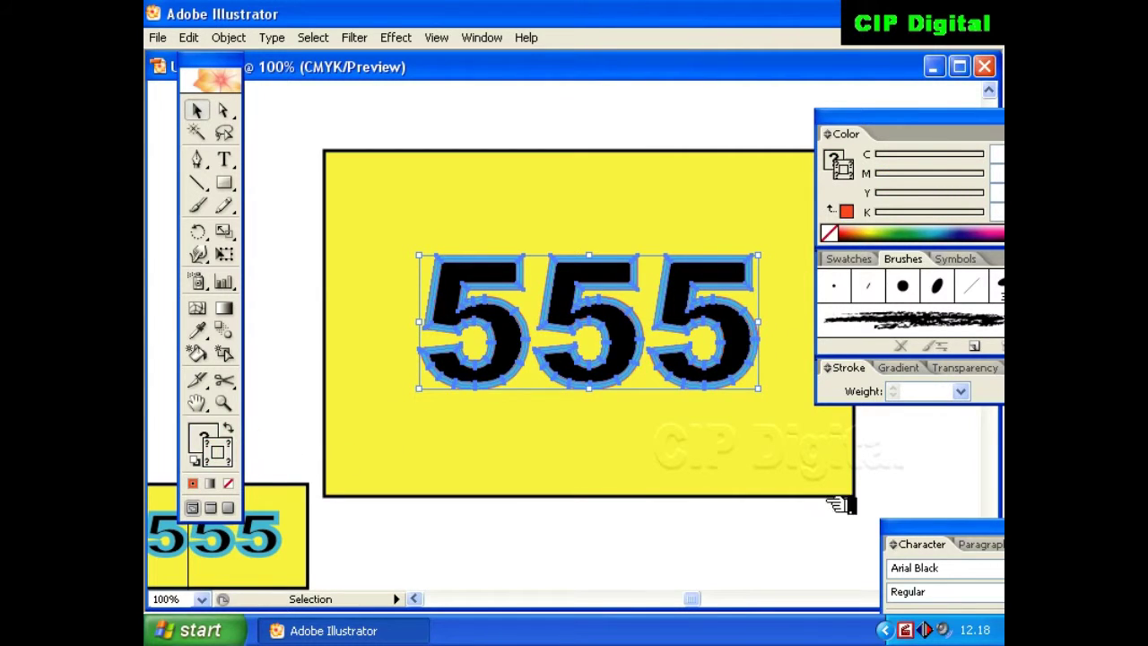
{"action": "left_click", "coordinate": [852, 235]}
{"action": "left_click", "coordinate": [961, 391]}
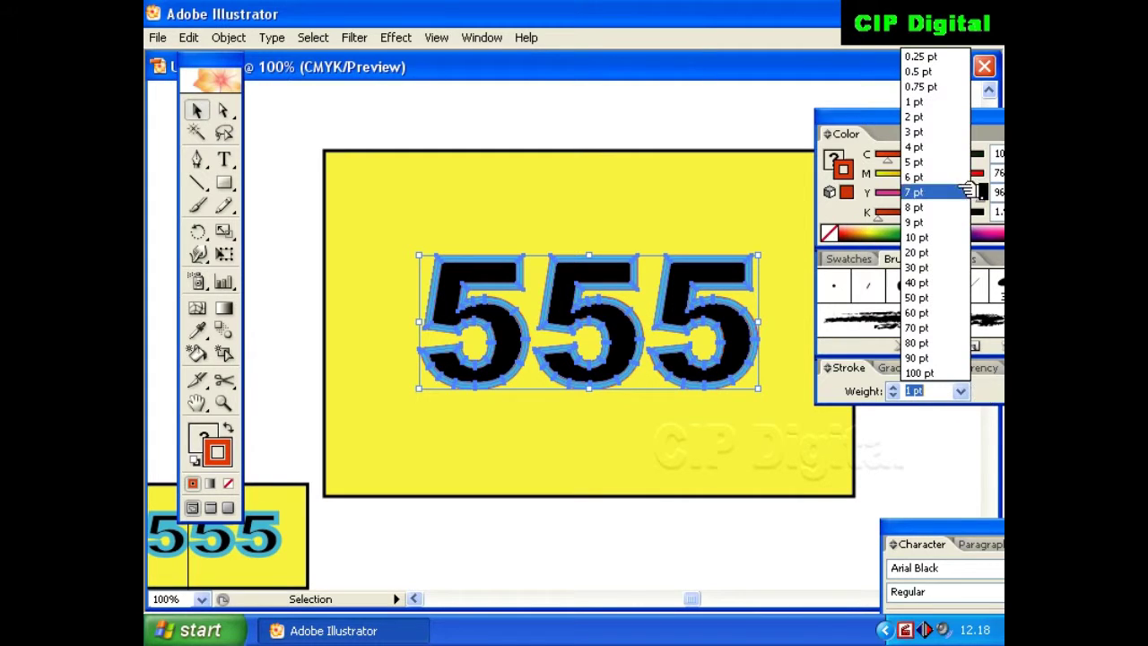
{"action": "left_click", "coordinate": [949, 132]}
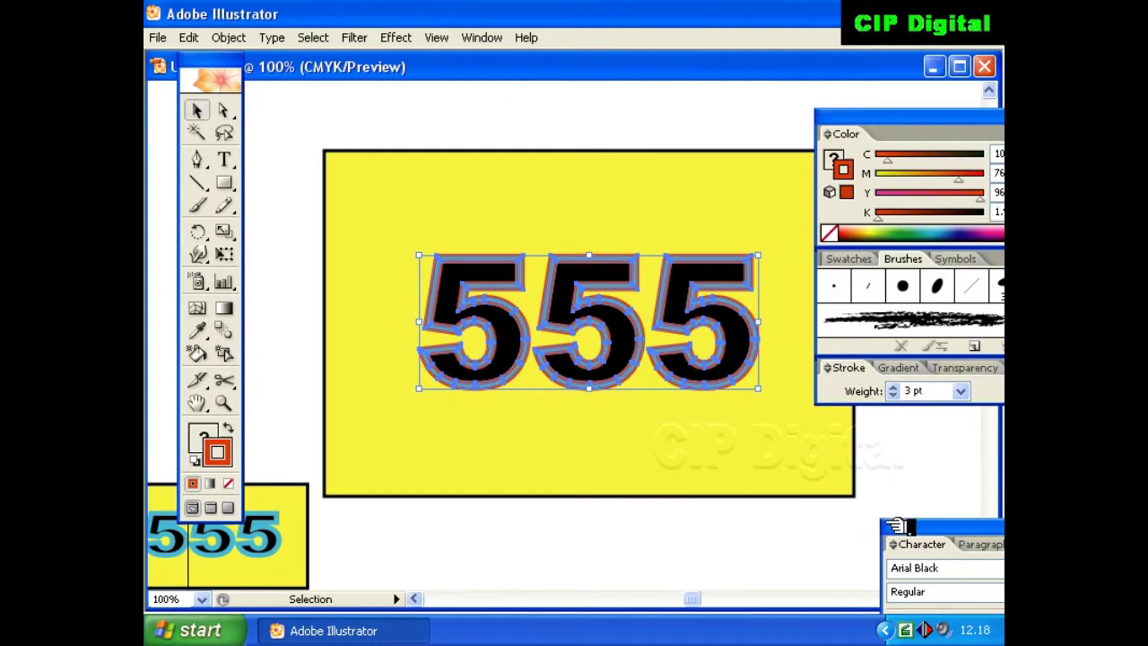
{"action": "left_click", "coordinate": [904, 449]}
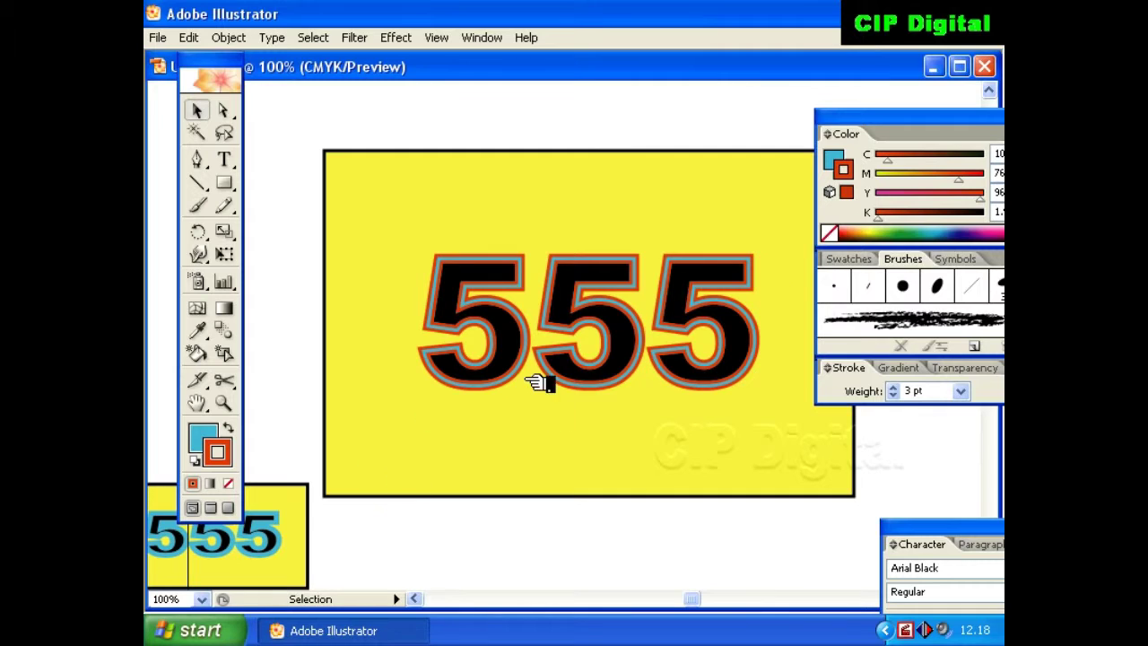
{"action": "left_click_drag", "start_coordinate": [859, 117], "coordinate": [965, 171]}
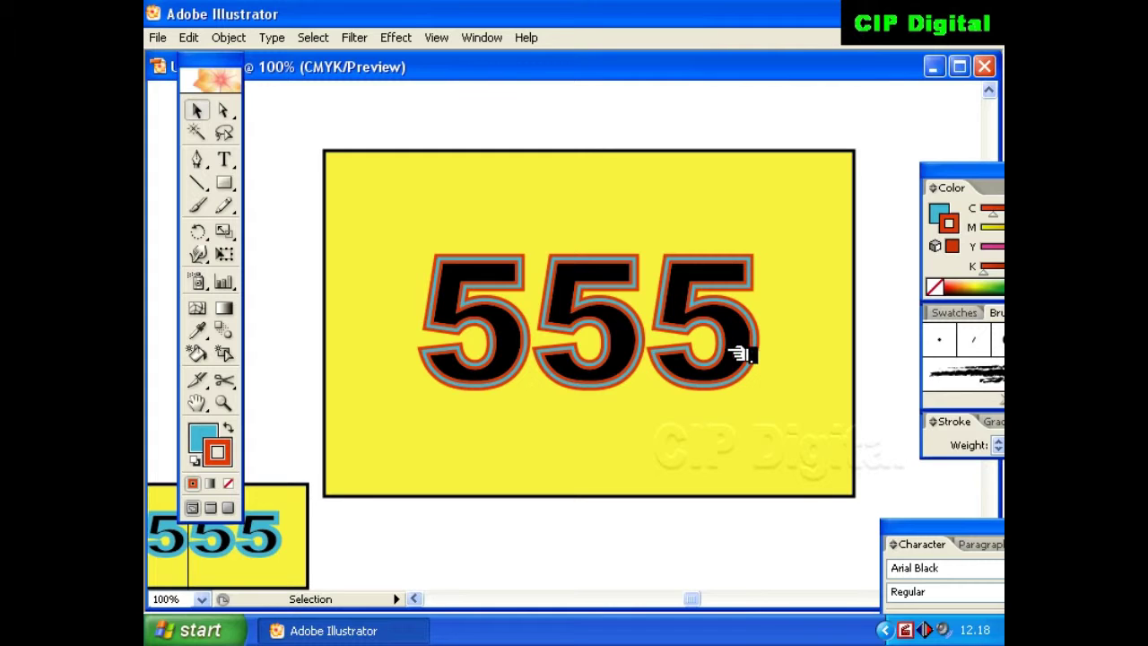
- Select and deselect the outlined 555 to inspect its layered cyan and red edges
{"action": "left_click", "coordinate": [752, 345]}
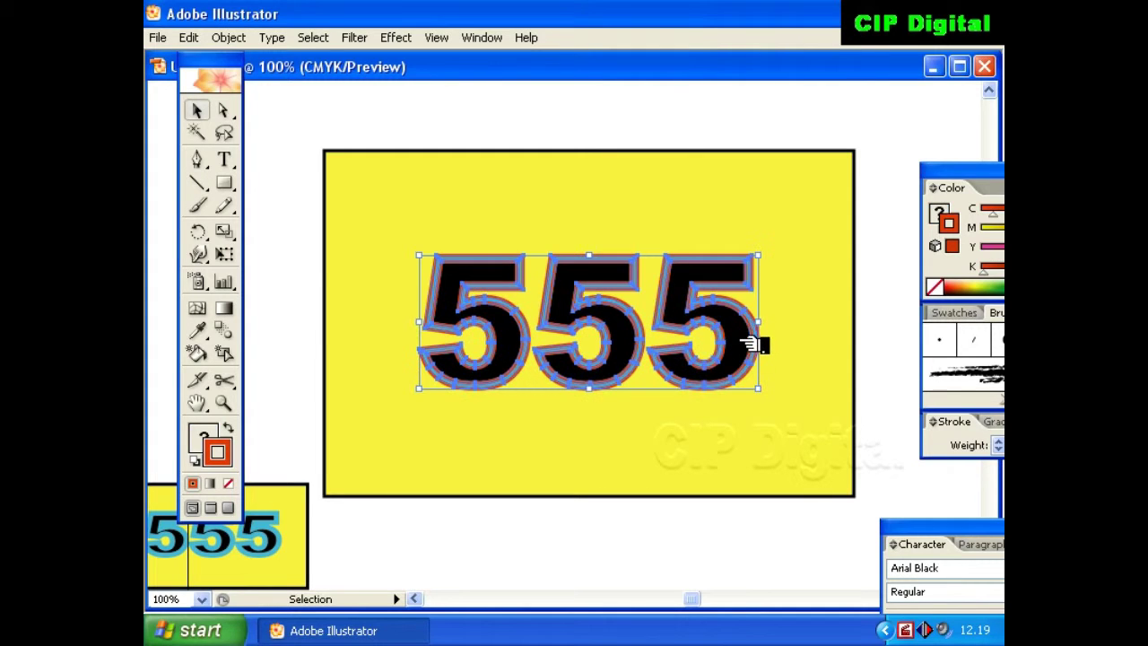
{"action": "left_click", "coordinate": [863, 344]}
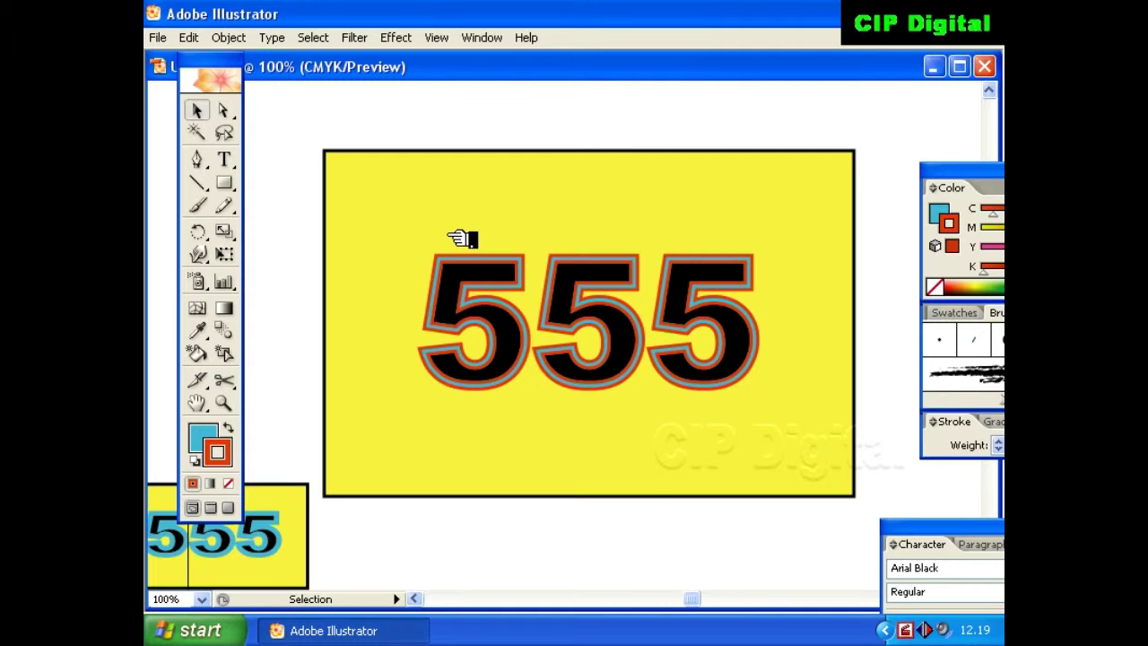
{"action": "left_click_drag", "start_coordinate": [287, 117], "coordinate": [884, 484]}
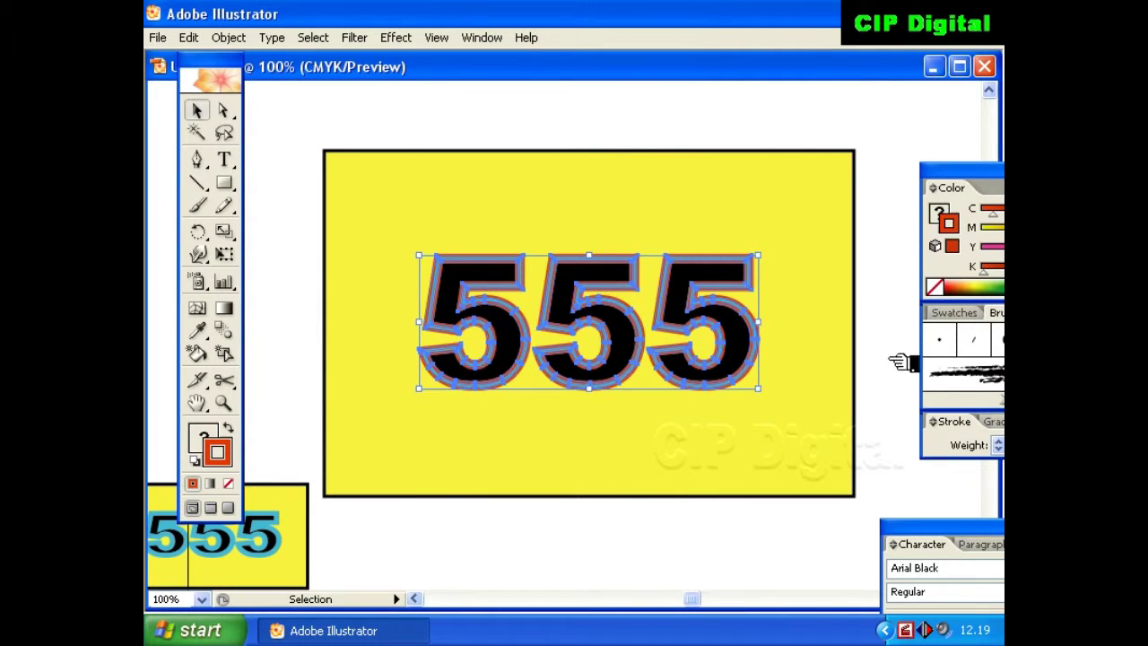
{"action": "left_click", "coordinate": [848, 390]}
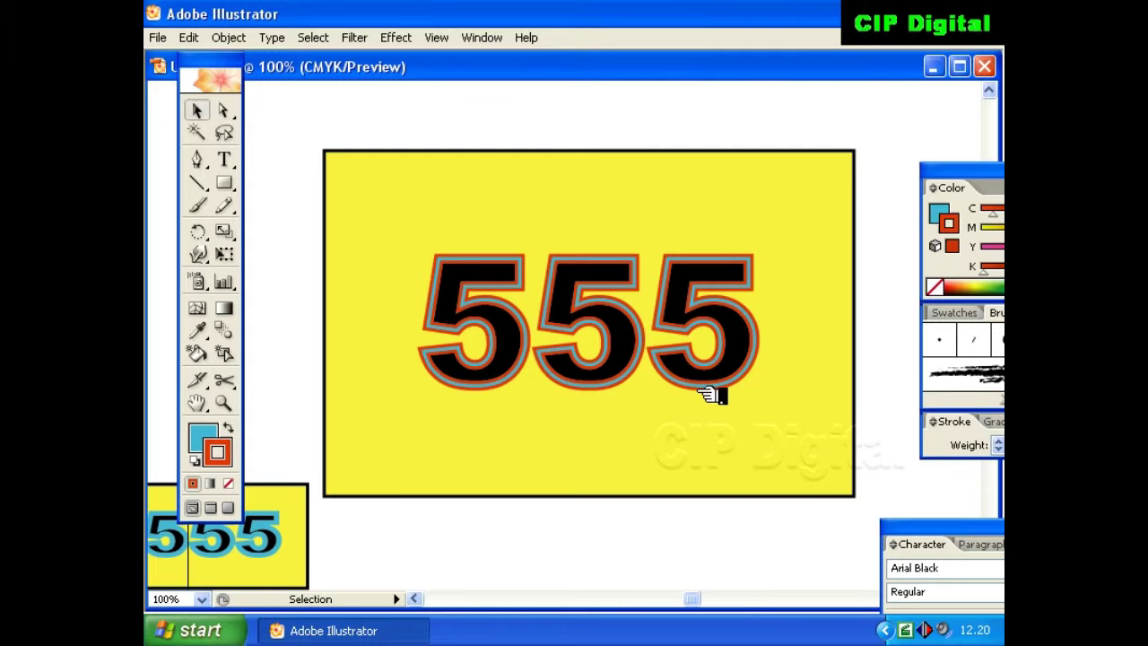
- Unlock all objects, test-select the yellow rectangle and the 555, then deselect everything
{"action": "left_click", "coordinate": [238, 37]}
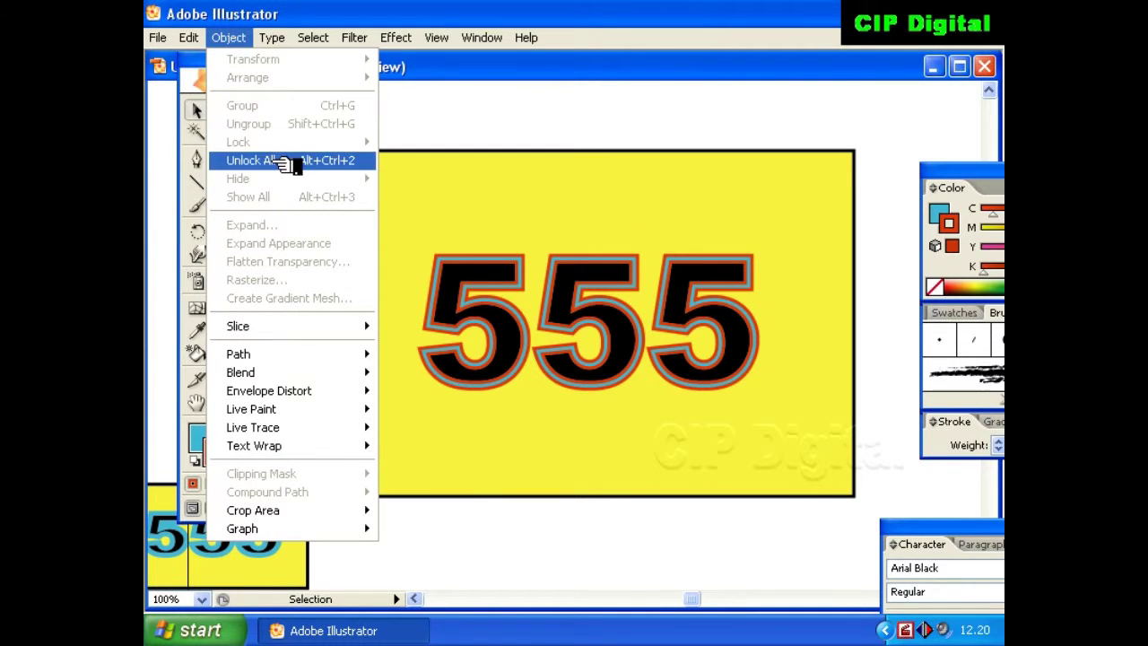
{"action": "left_click", "coordinate": [225, 161]}
{"action": "left_click", "coordinate": [564, 108]}
{"action": "left_click", "coordinate": [661, 225]}
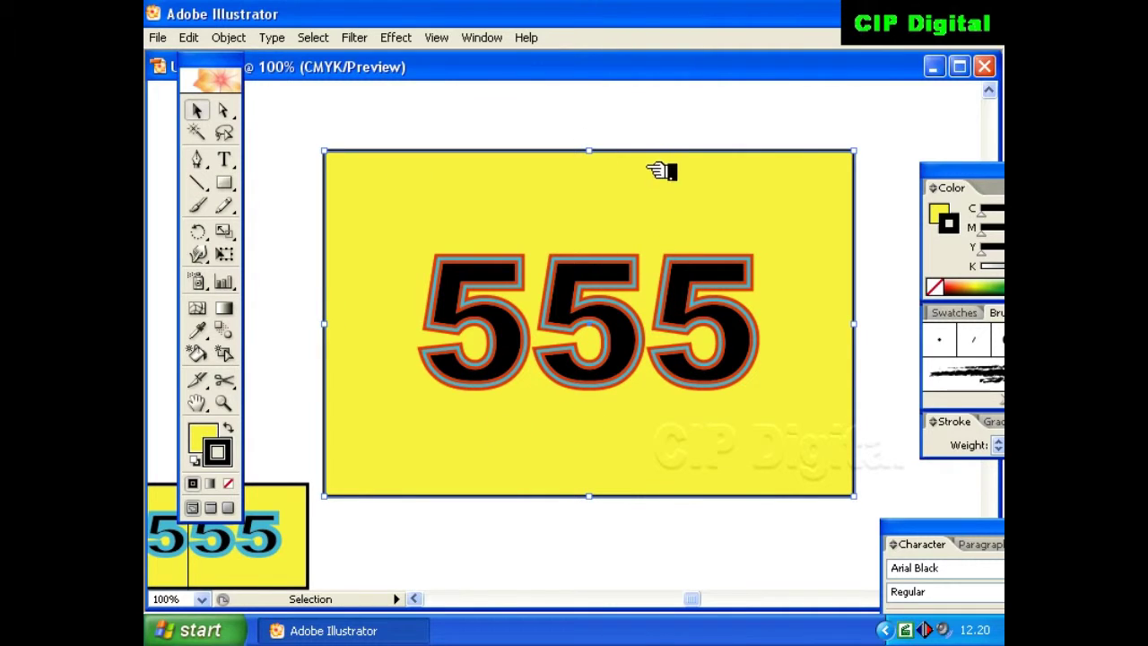
{"action": "left_click", "coordinate": [644, 135]}
{"action": "left_click", "coordinate": [552, 258]}
{"action": "left_click", "coordinate": [569, 172]}
{"action": "left_click", "coordinate": [324, 111]}
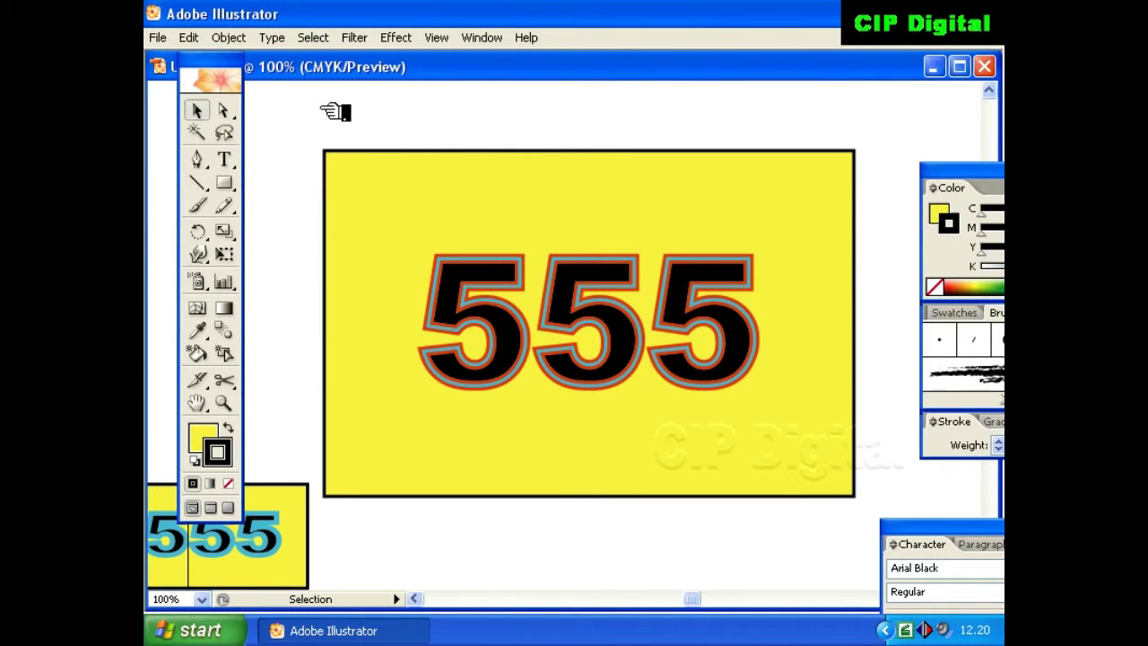
{"action": "left_click", "coordinate": [421, 215]}
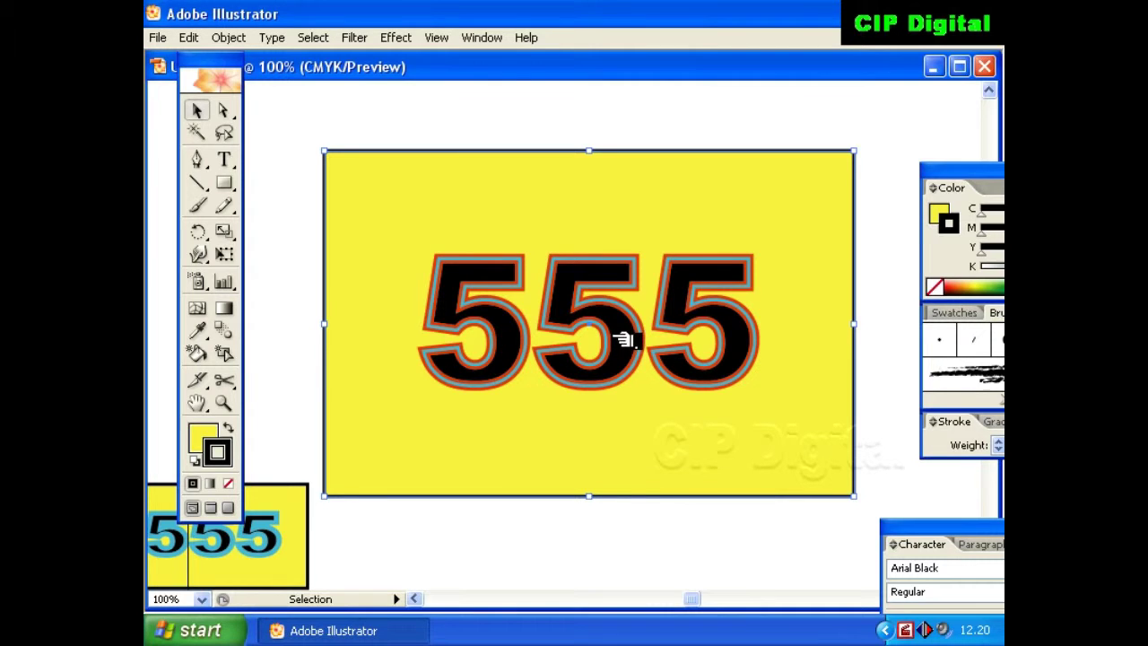
{"action": "left_click", "coordinate": [618, 310]}
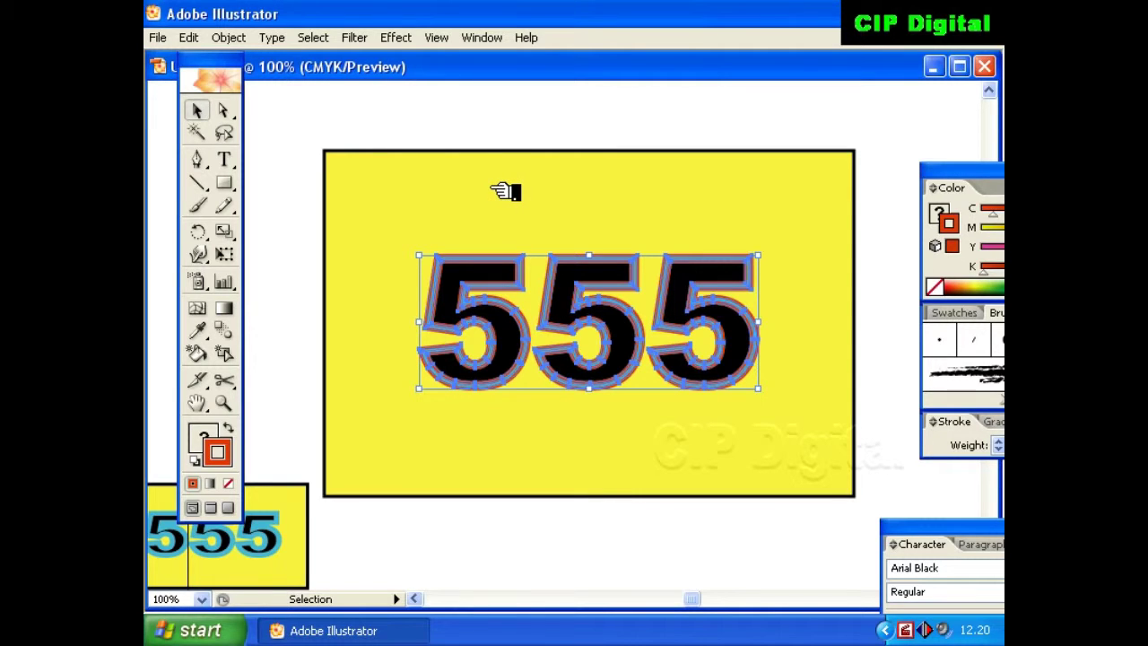
{"action": "left_click", "coordinate": [487, 133]}
{"action": "left_click", "coordinate": [518, 275]}
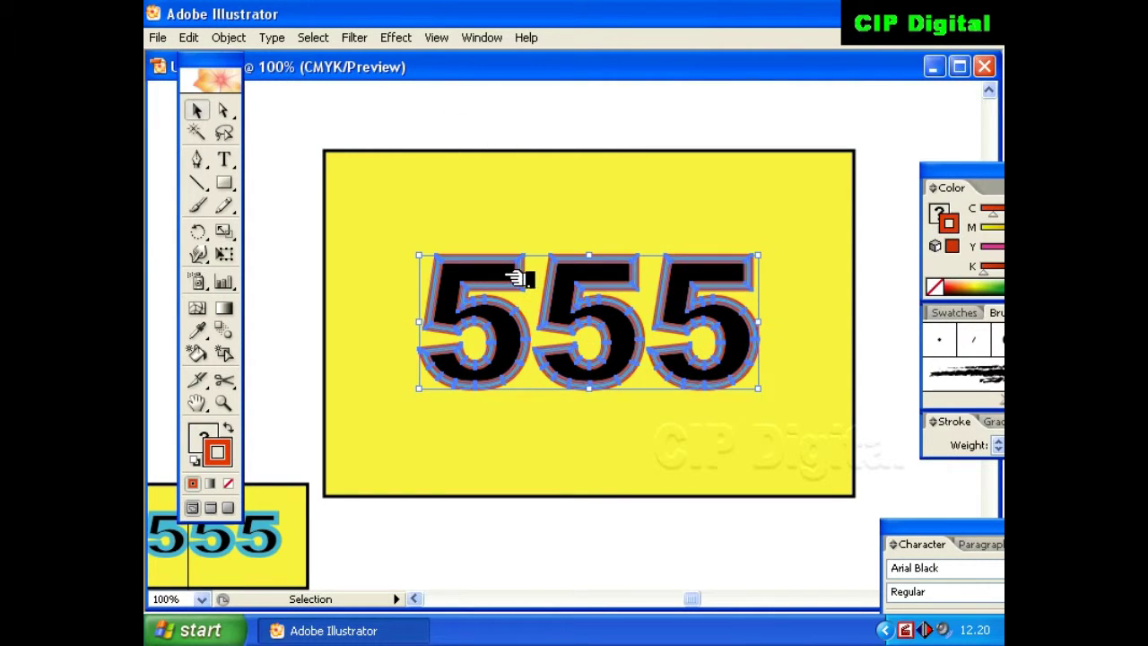
{"action": "left_click", "coordinate": [498, 206]}
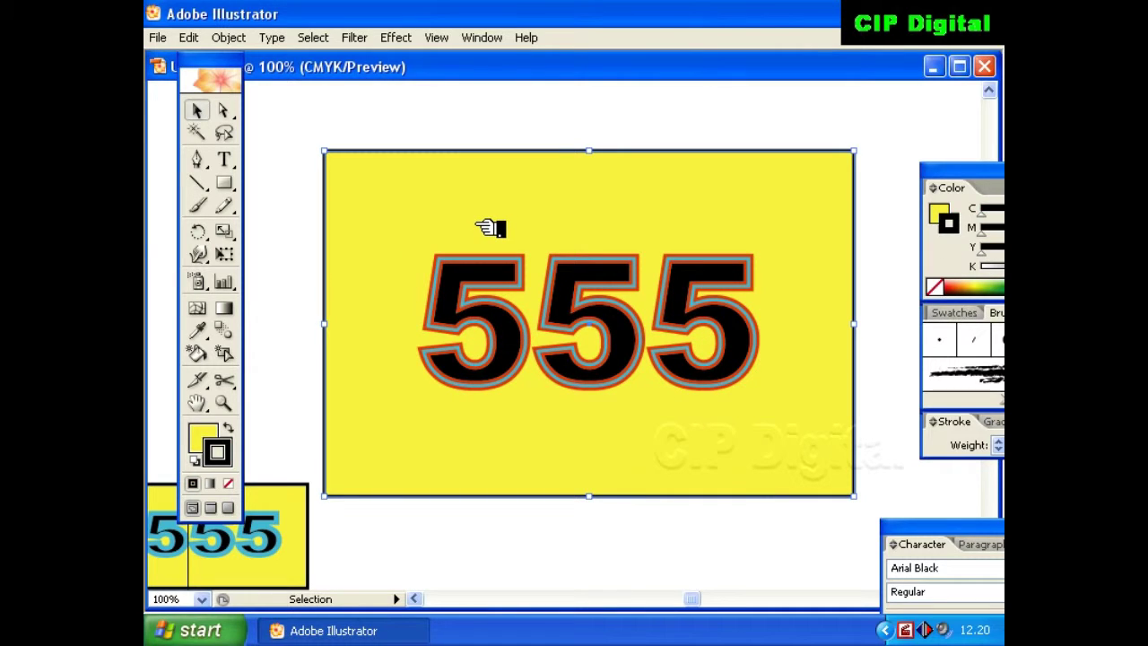
{"action": "left_click", "coordinate": [495, 132]}
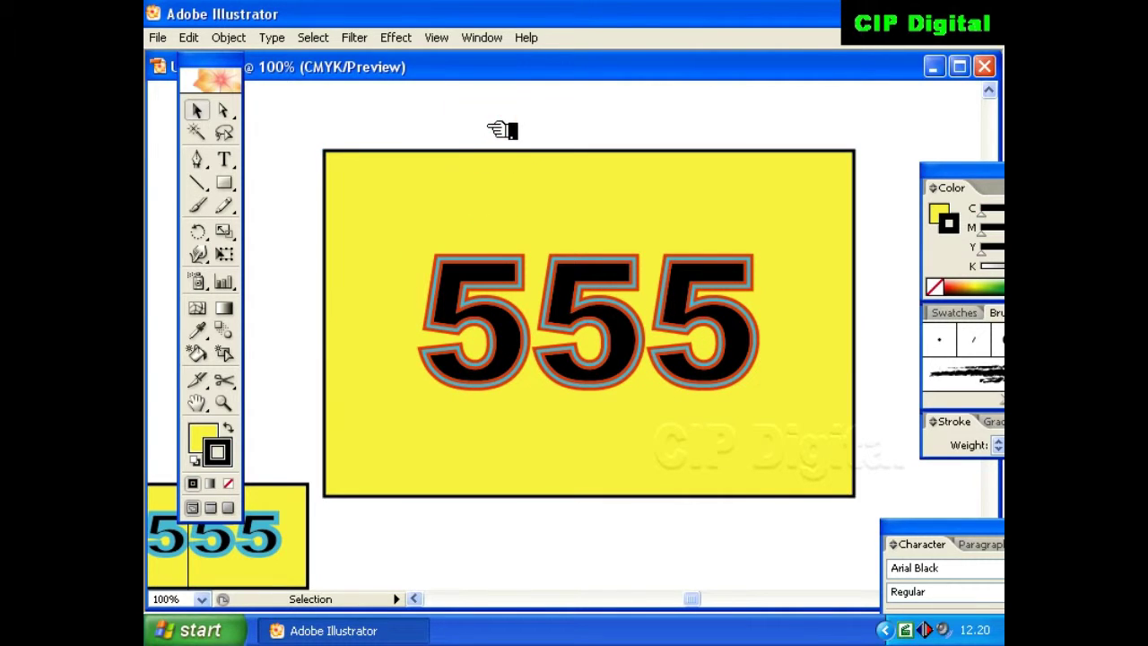
{"action": "left_click", "coordinate": [536, 229]}
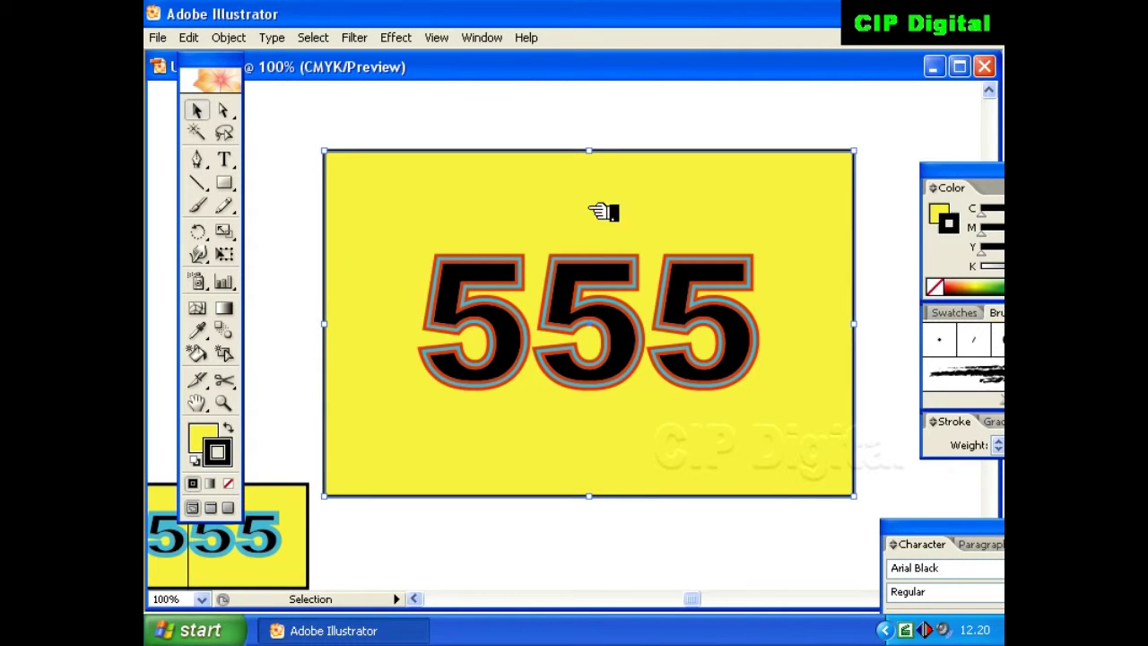
- Drag the small yellow rectangle and the small cyan 555 copy onto the canvas
{"action": "left_click", "coordinate": [285, 549]}
{"action": "left_click_drag", "start_coordinate": [291, 548], "coordinate": [441, 259]}
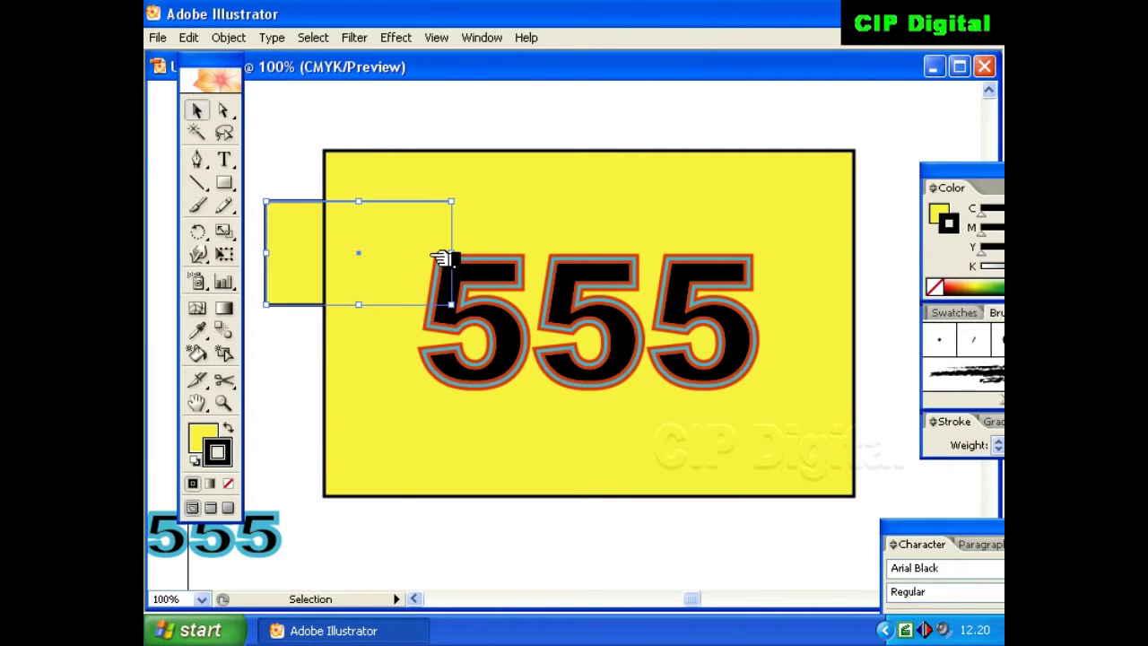
{"action": "left_click_drag", "start_coordinate": [302, 258], "coordinate": [401, 493]}
{"action": "left_click_drag", "start_coordinate": [492, 525], "coordinate": [666, 541]}
{"action": "left_click_drag", "start_coordinate": [274, 535], "coordinate": [544, 505]}
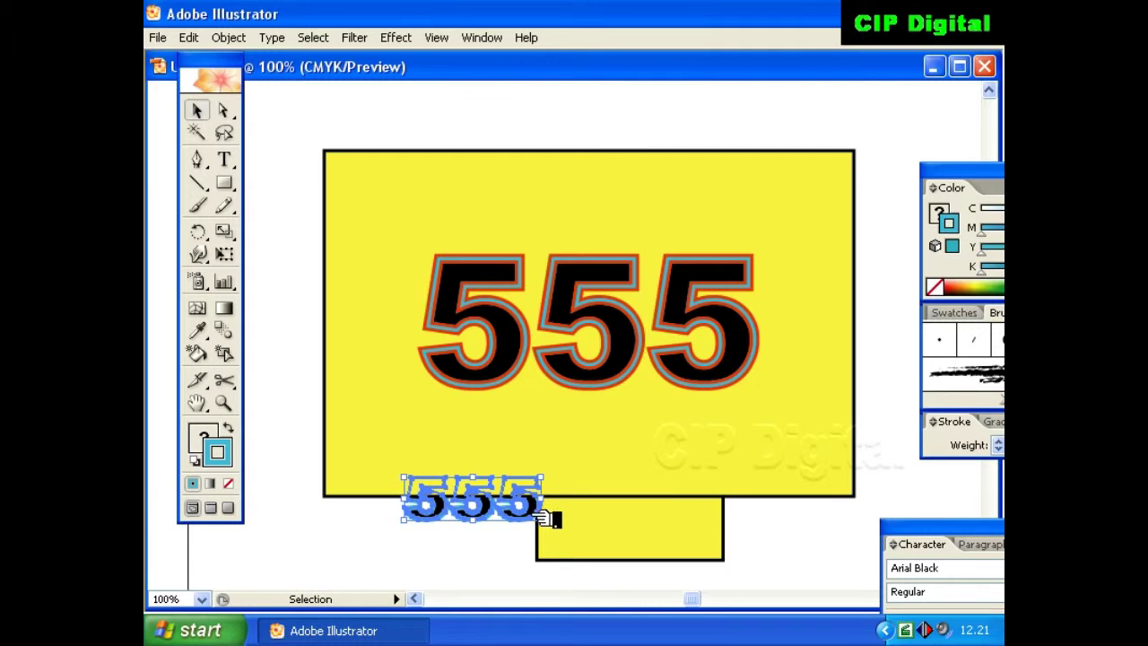
- Bring the small 555 to front and place it above the large 555
{"action": "right_click", "coordinate": [543, 513]}
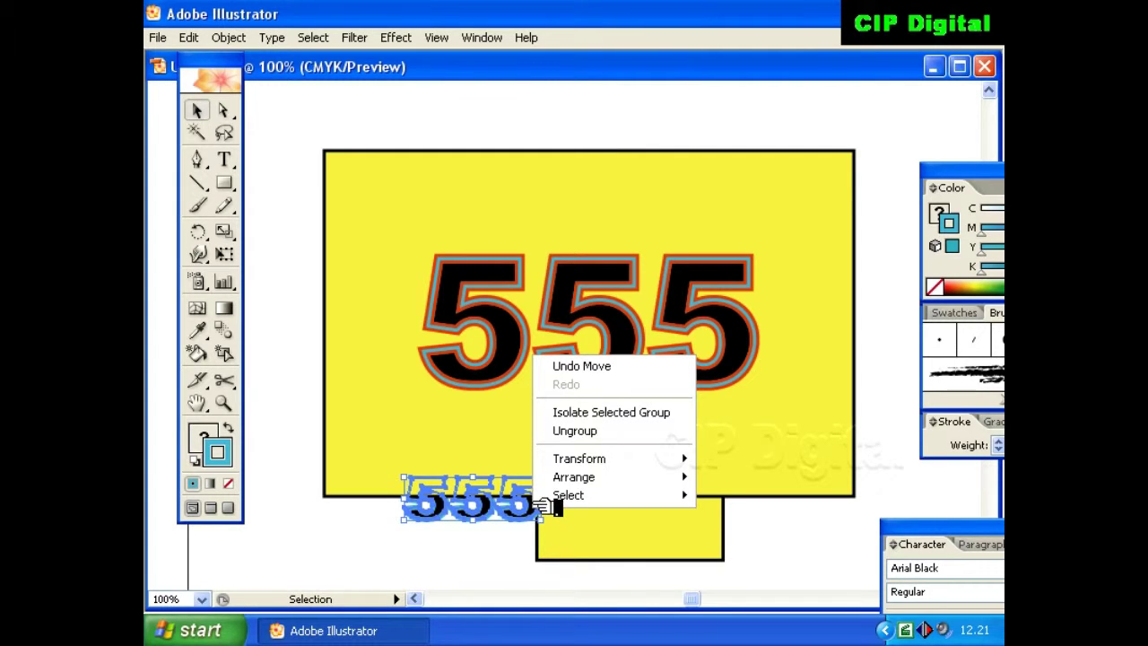
{"action": "mouse_move", "coordinate": [619, 484]}
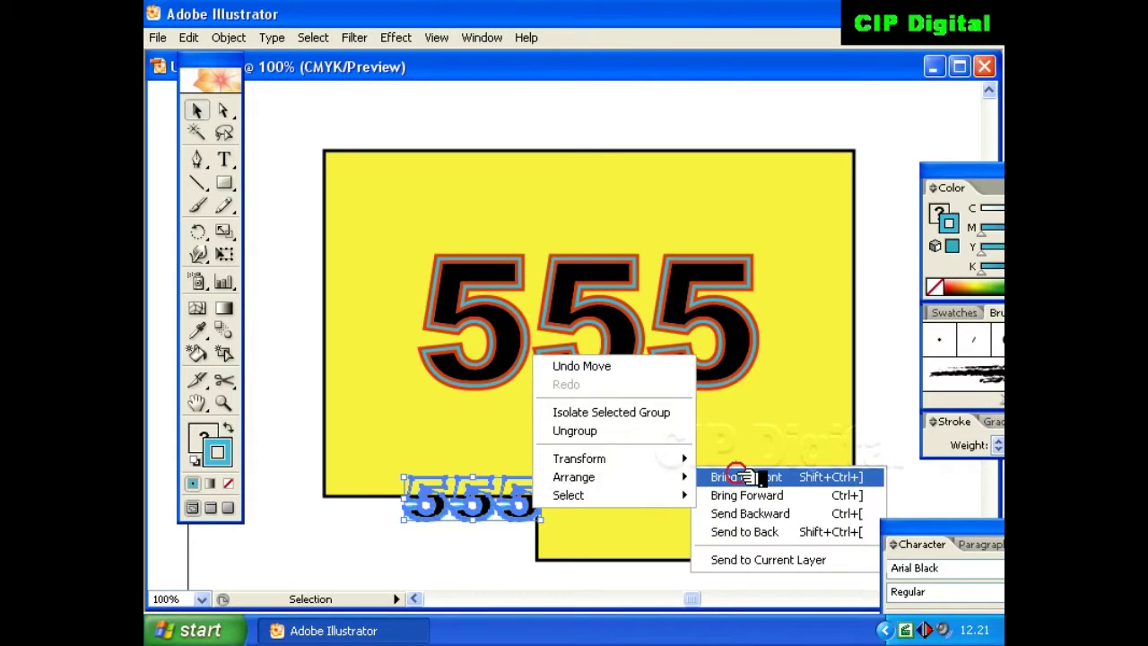
{"action": "left_click", "coordinate": [742, 476]}
{"action": "left_click_drag", "start_coordinate": [544, 506], "coordinate": [646, 230]}
{"action": "left_click", "coordinate": [717, 544]}
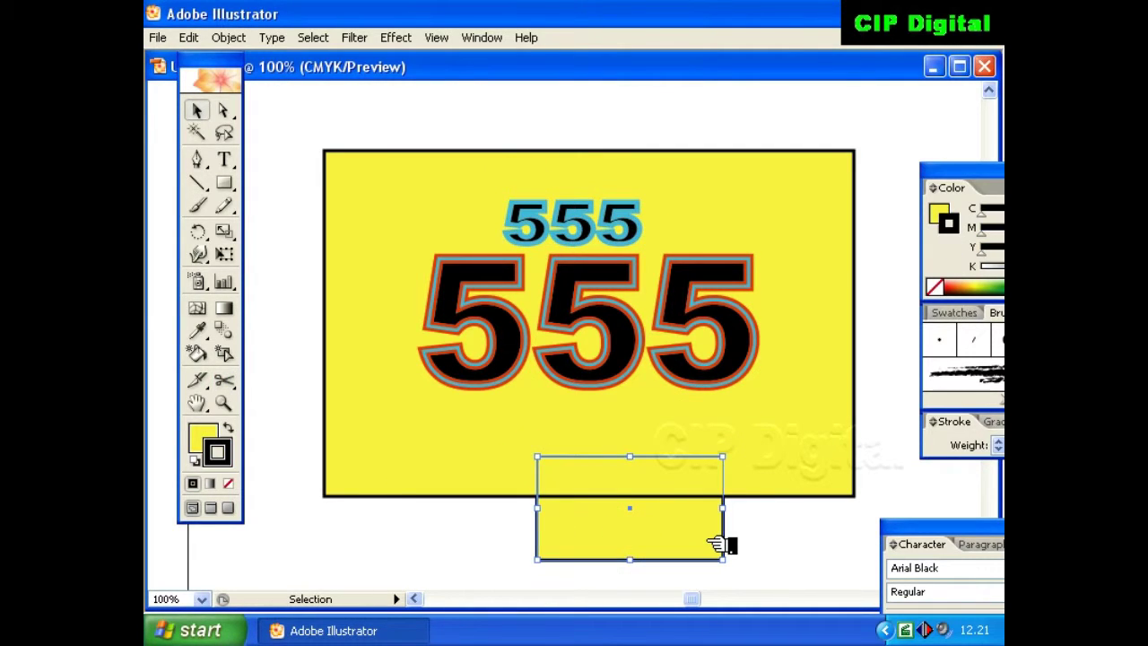
- Delete the small rectangle, then scale up the small 555 and place it below the original
{"action": "key", "text": "Delete"}
{"action": "left_click", "coordinate": [675, 208]}
{"action": "left_click", "coordinate": [638, 226]}
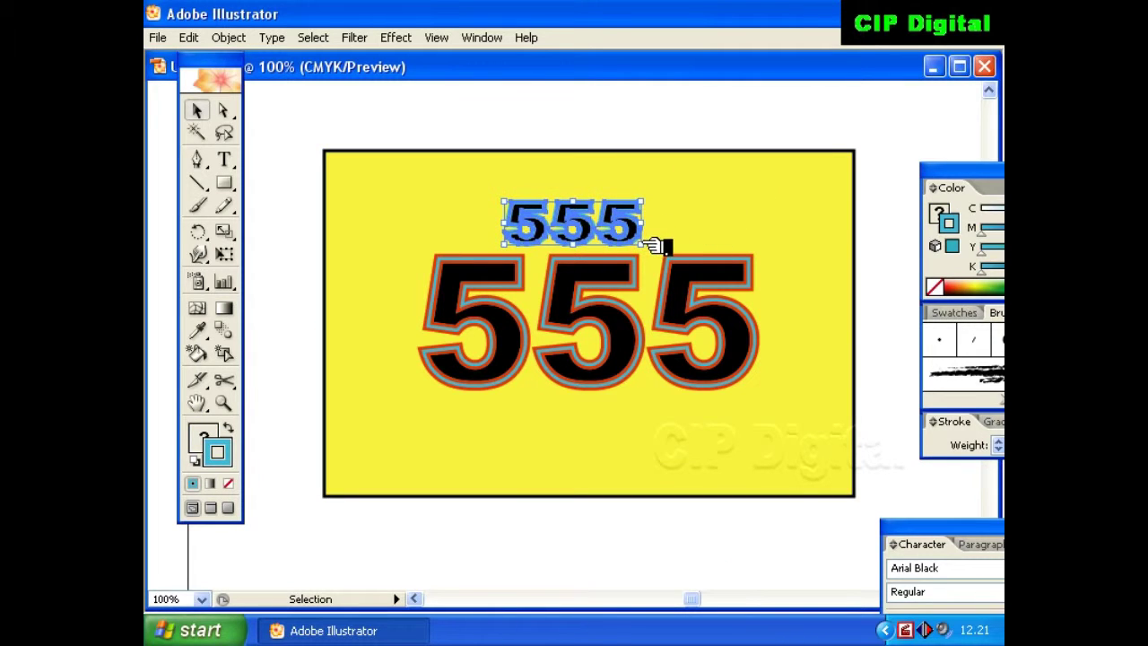
{"action": "left_click_drag", "start_coordinate": [650, 247], "coordinate": [749, 305]}
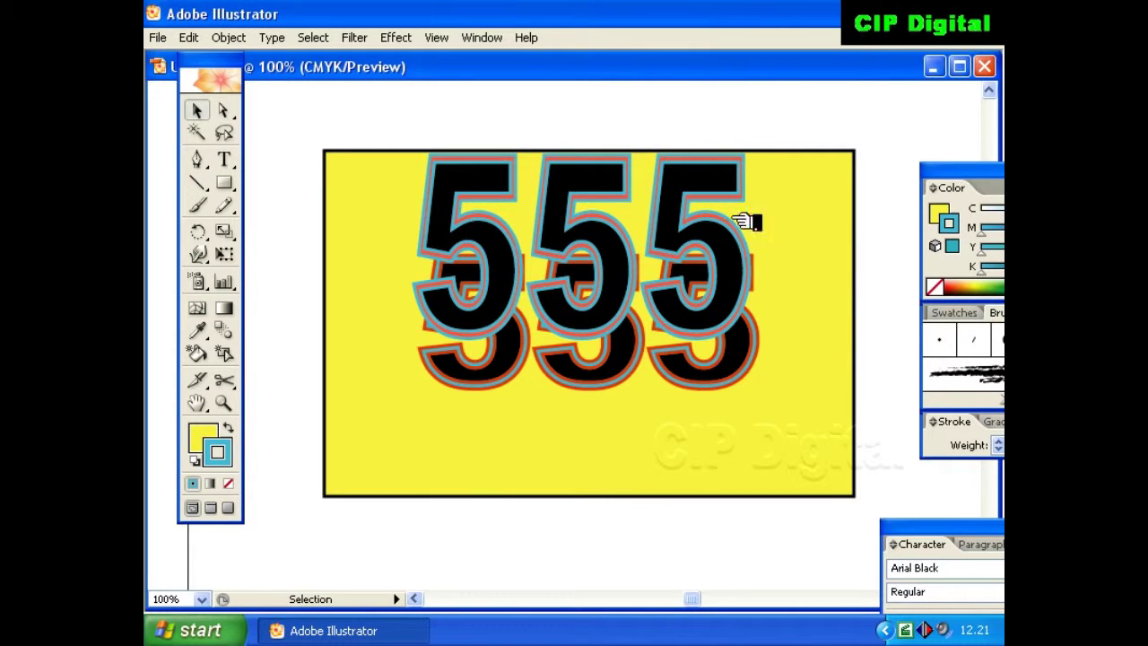
{"action": "left_click_drag", "start_coordinate": [745, 259], "coordinate": [738, 469]}
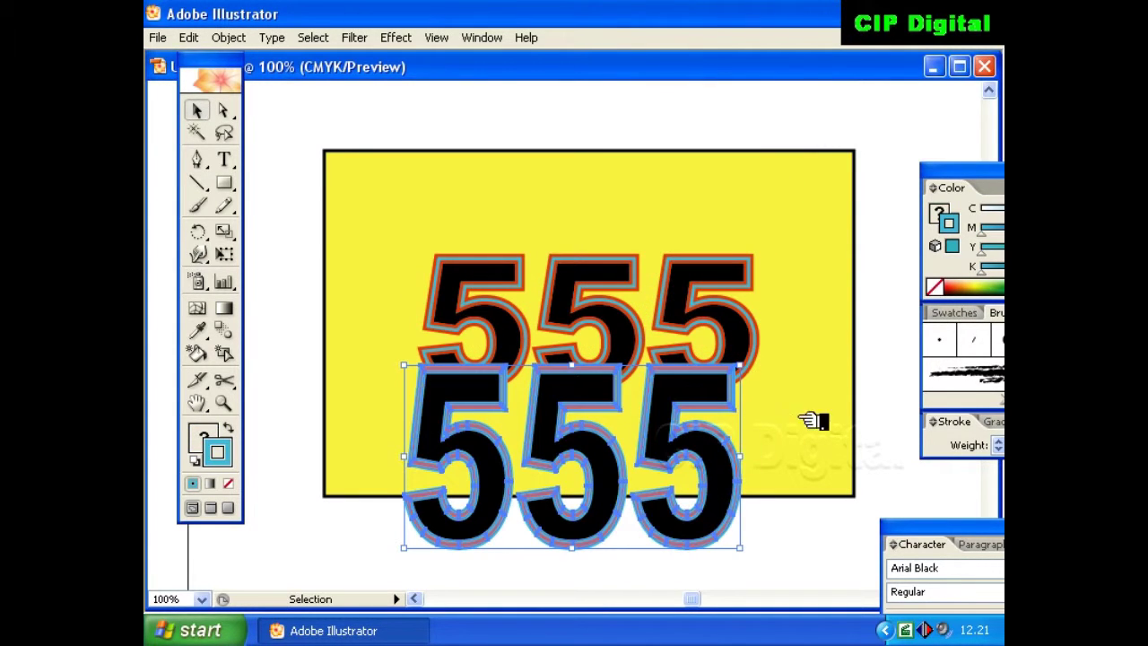
- Check the lower 555 and yellow rectangle by selecting each, ending with the lower 555 selected
{"action": "left_click", "coordinate": [874, 466]}
{"action": "left_click", "coordinate": [744, 507]}
{"action": "left_click", "coordinate": [795, 525]}
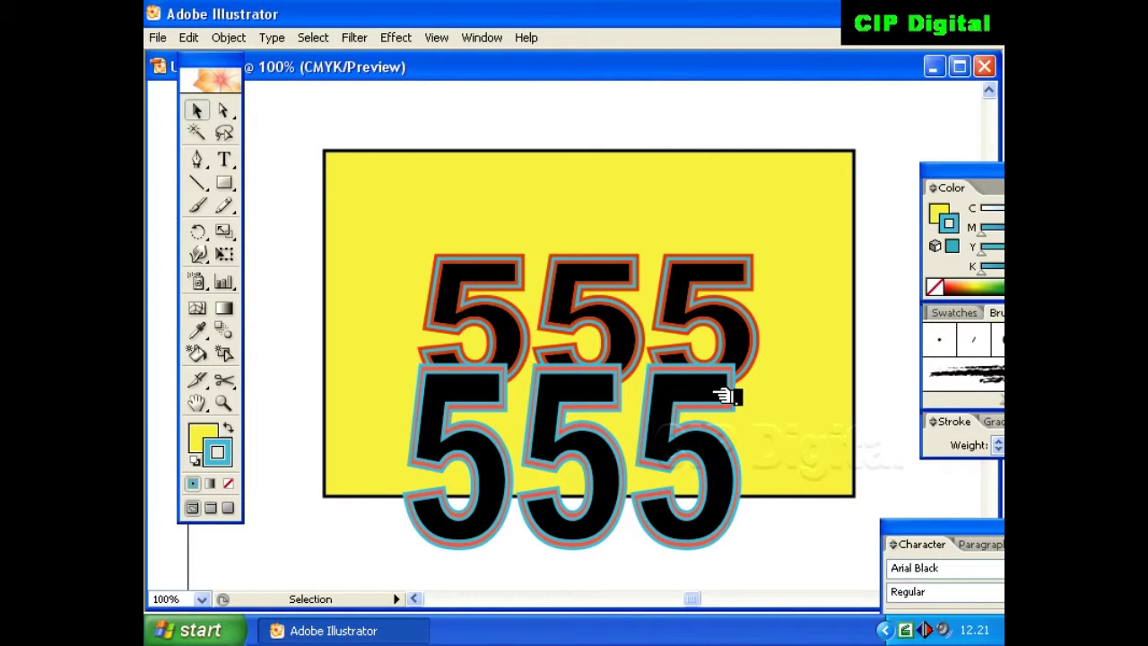
{"action": "left_click", "coordinate": [832, 351]}
{"action": "left_click", "coordinate": [798, 538]}
{"action": "left_click", "coordinate": [731, 518]}
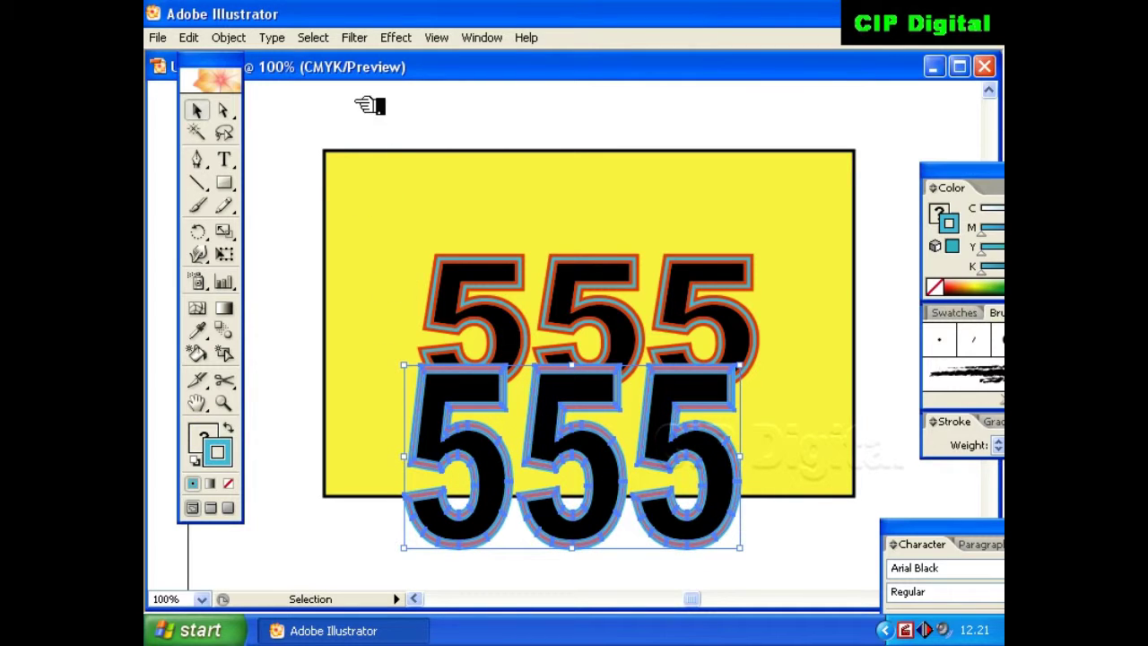
- Hide the lower cyan-outlined 555 with Object > Hide > Selection
{"action": "left_click", "coordinate": [230, 38]}
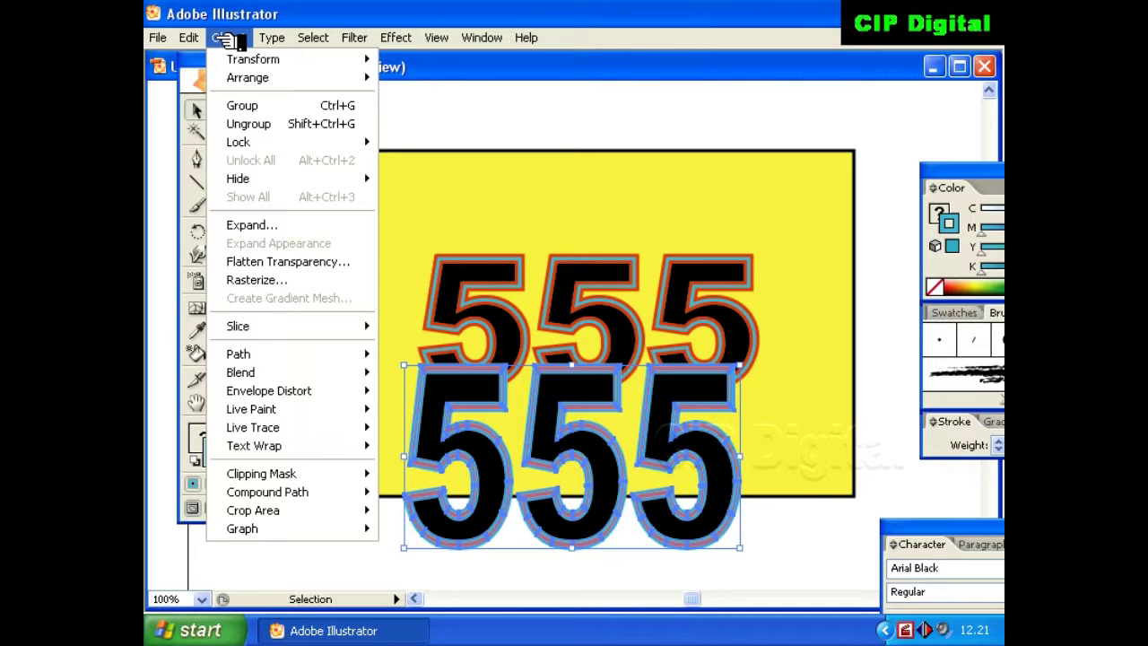
{"action": "mouse_move", "coordinate": [305, 178]}
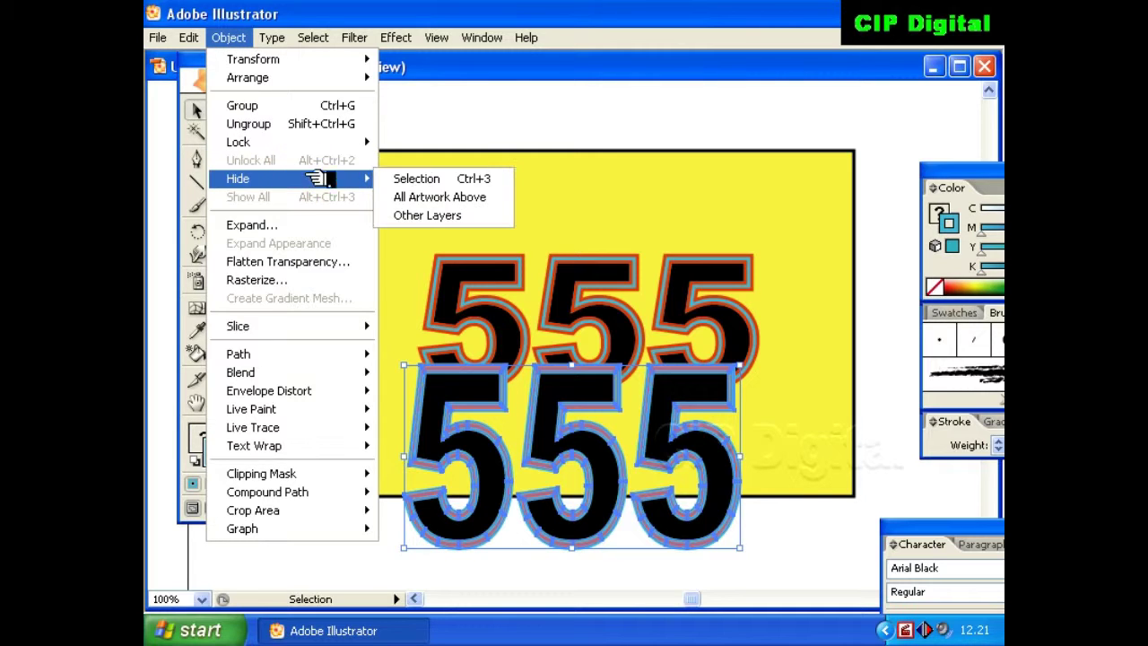
{"action": "left_click", "coordinate": [442, 182]}
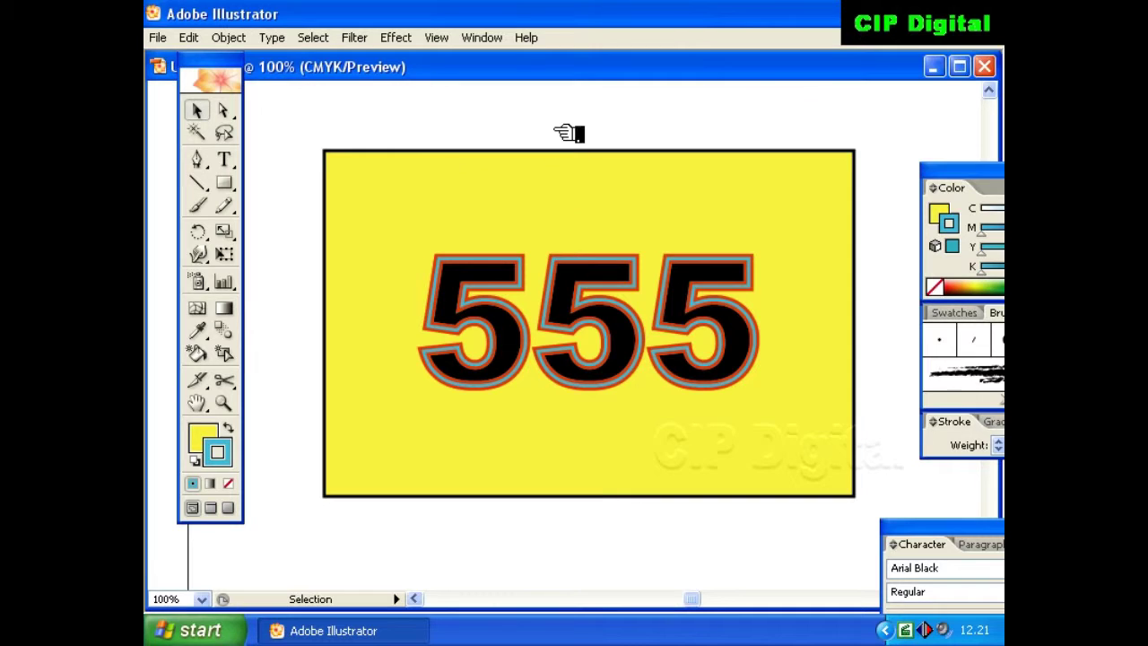
{"action": "left_click", "coordinate": [555, 436]}
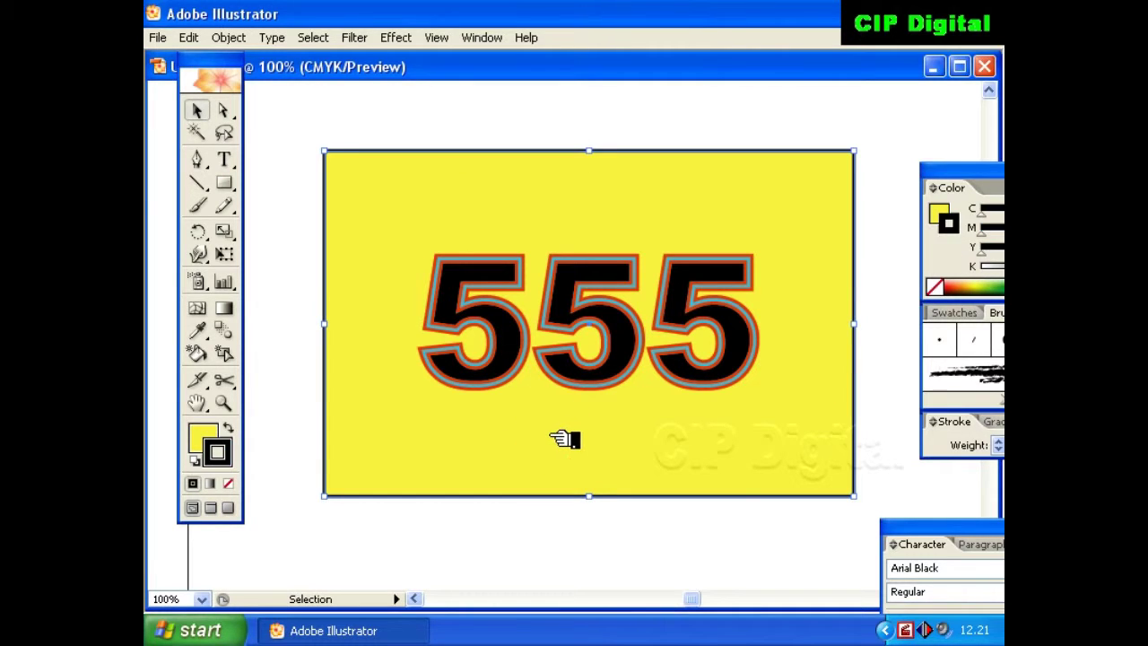
{"action": "left_click", "coordinate": [554, 550]}
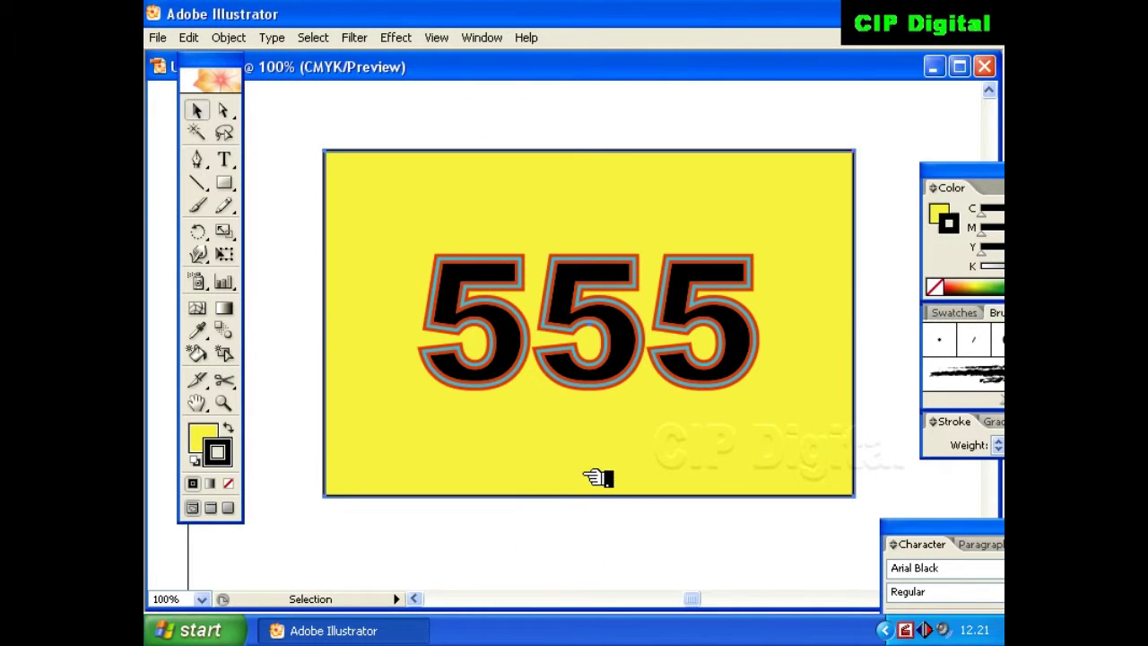
{"action": "left_click", "coordinate": [579, 541]}
- Select the yellow background rectangle and hide it as well
{"action": "left_click", "coordinate": [467, 428]}
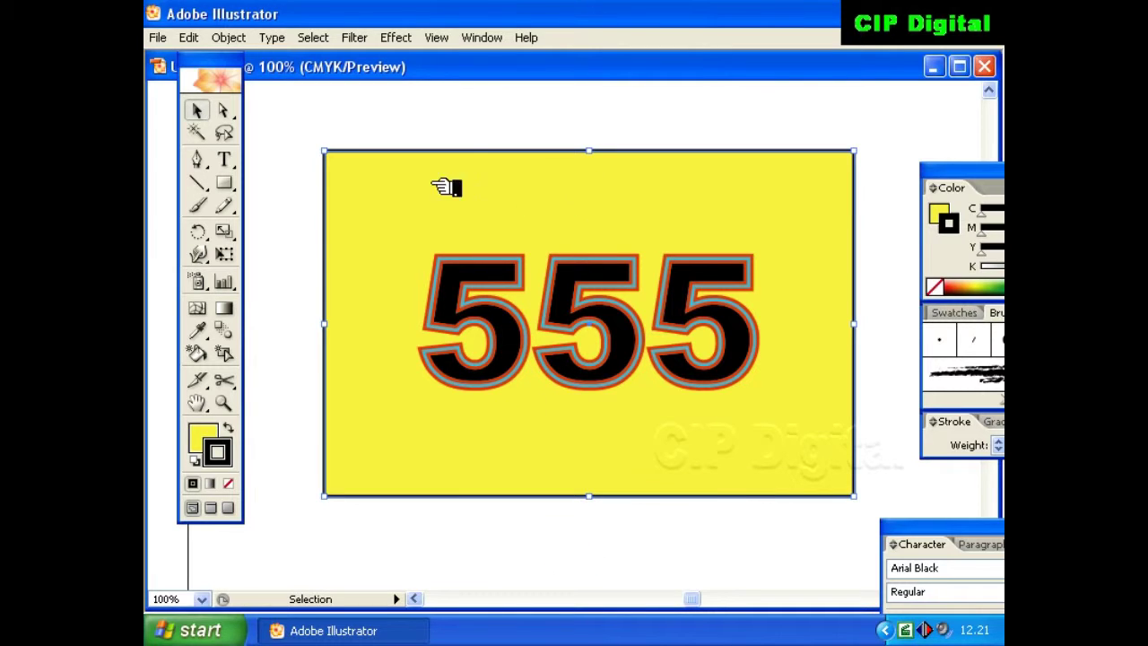
{"action": "left_click", "coordinate": [244, 38]}
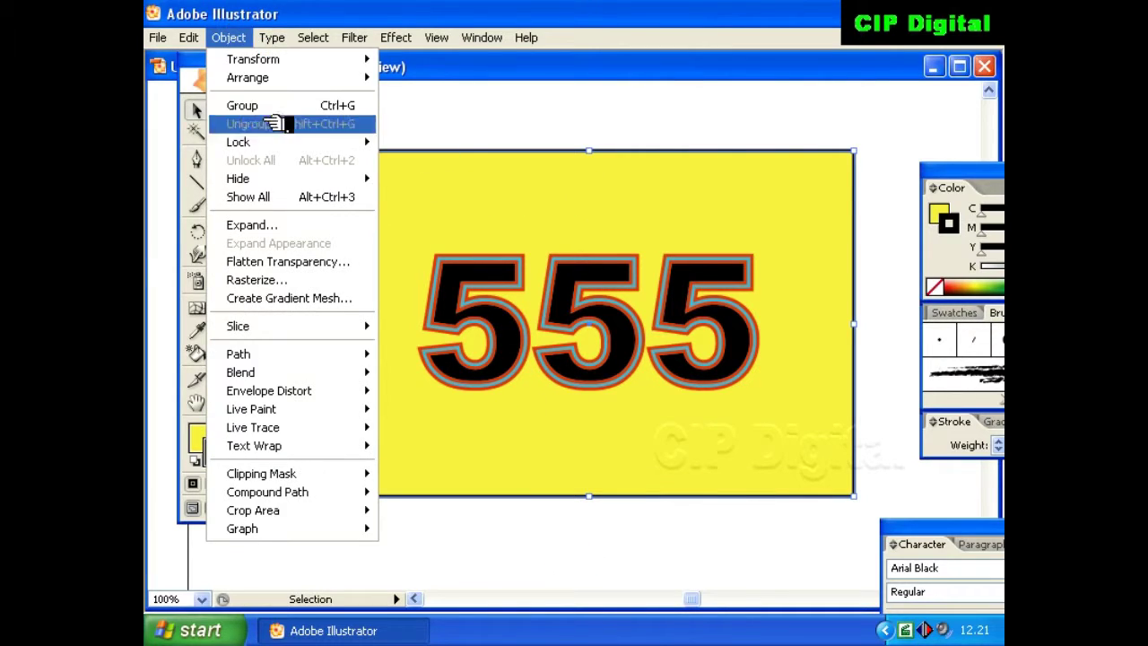
{"action": "mouse_move", "coordinate": [294, 181]}
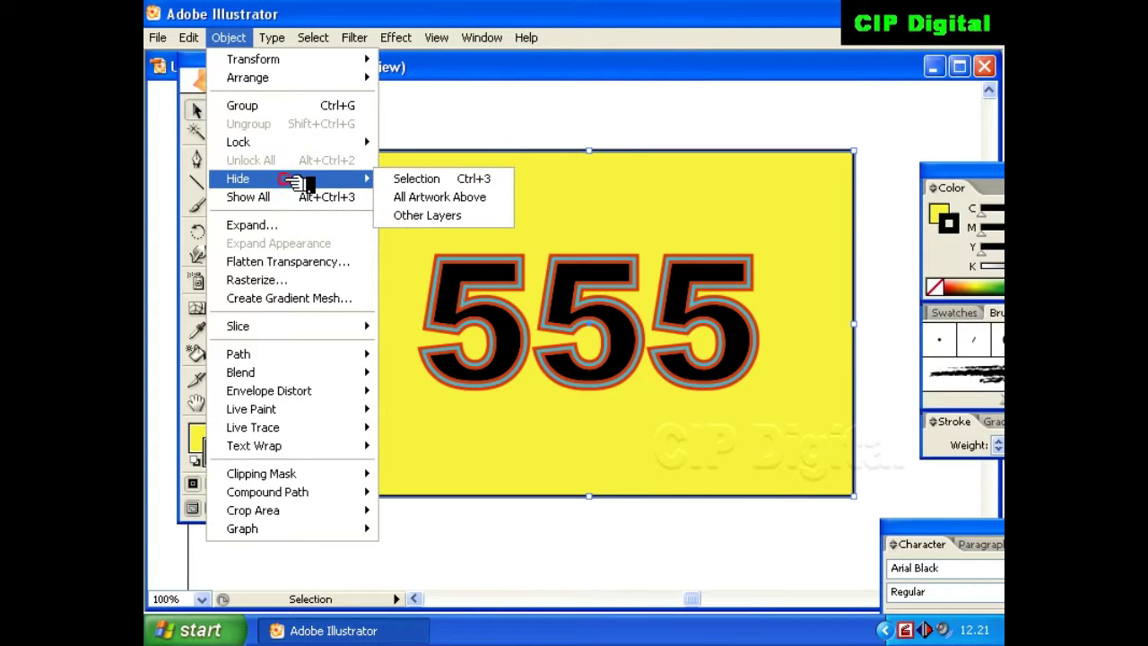
{"action": "left_click", "coordinate": [457, 179]}
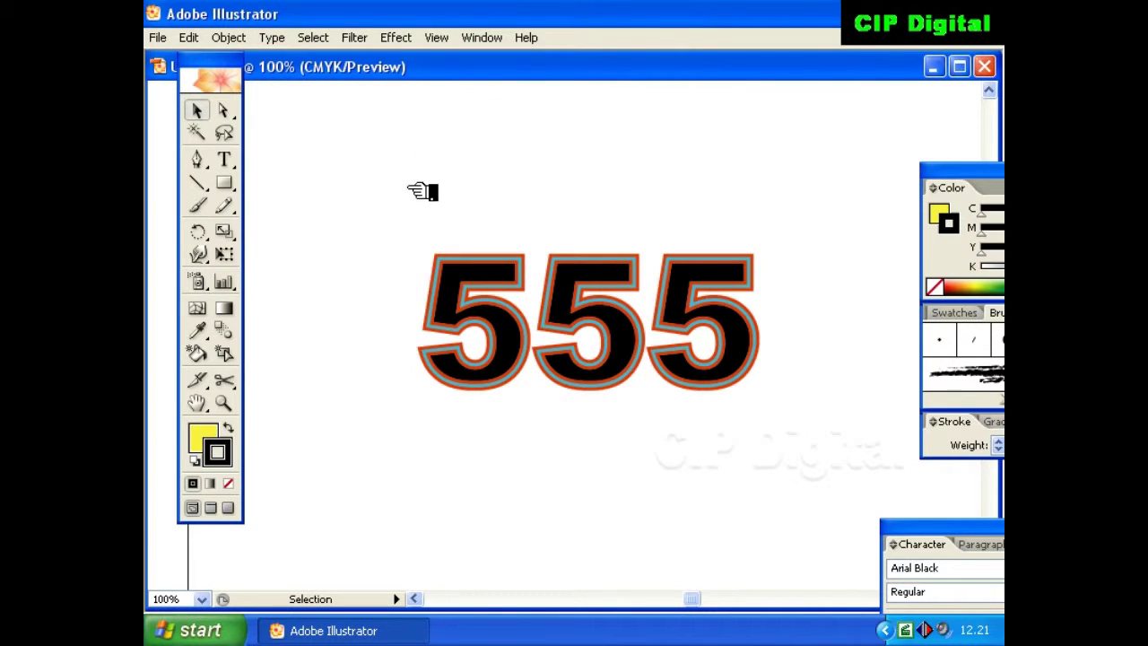
{"action": "left_click", "coordinate": [583, 292]}
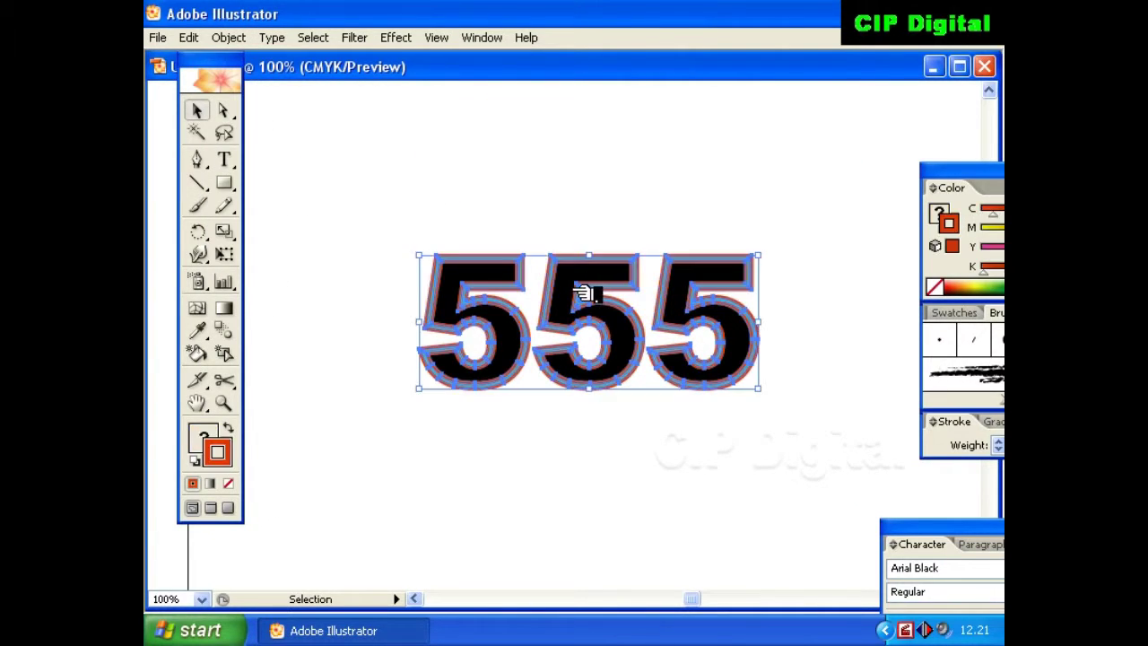
- Select and deselect the main 555, then bring up the Object menu
{"action": "left_click", "coordinate": [541, 205]}
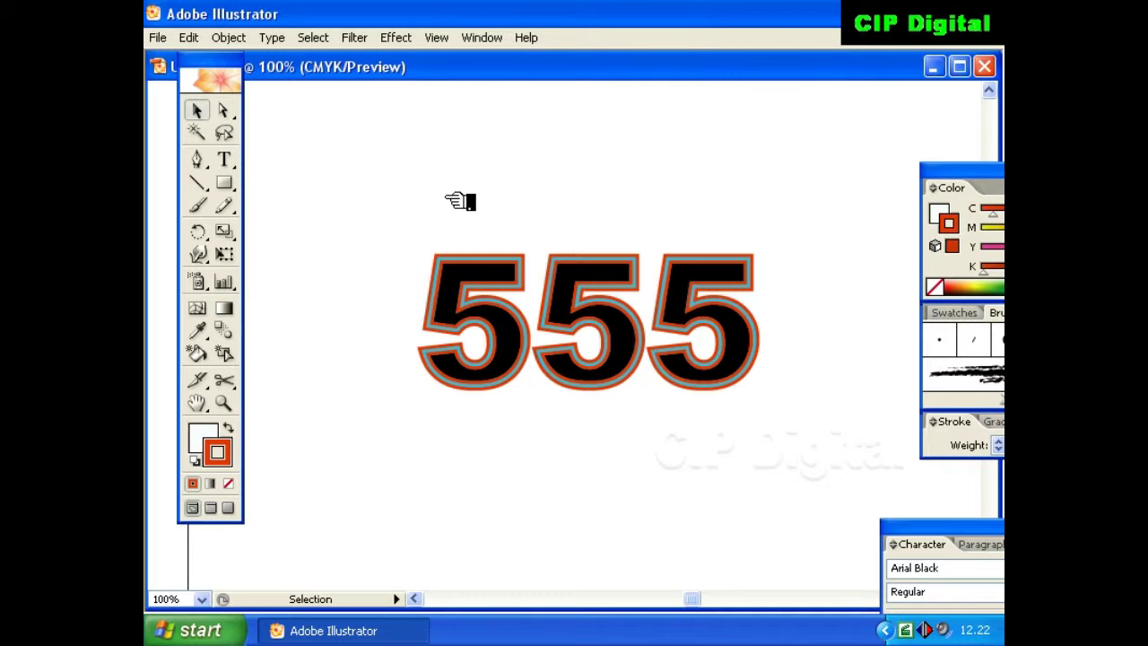
{"action": "left_click", "coordinate": [745, 377]}
{"action": "left_click", "coordinate": [749, 446]}
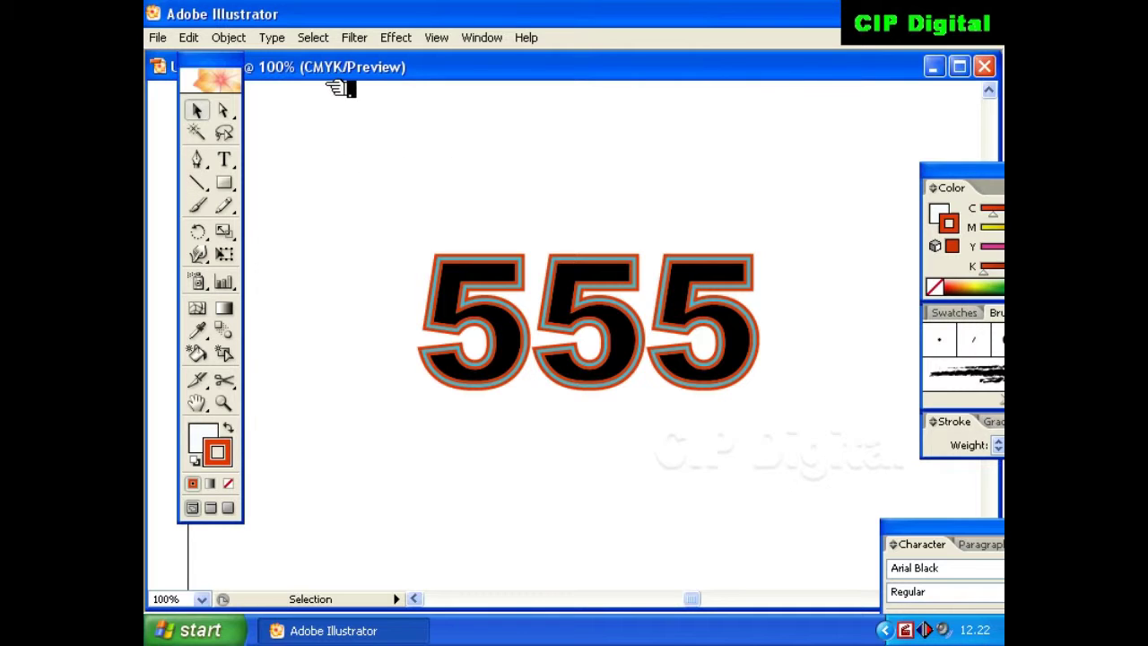
{"action": "left_click", "coordinate": [249, 42]}
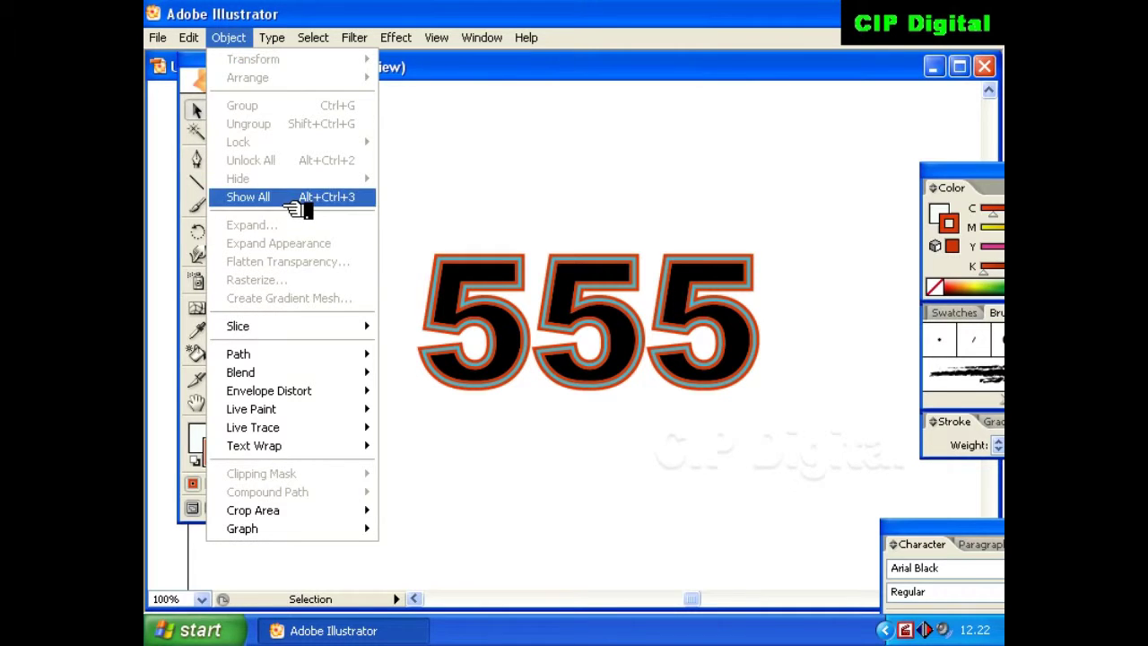
- Show All hidden artwork and click both 555s and the rectangle to confirm they're visible
{"action": "left_click", "coordinate": [256, 196]}
{"action": "left_click", "coordinate": [730, 492]}
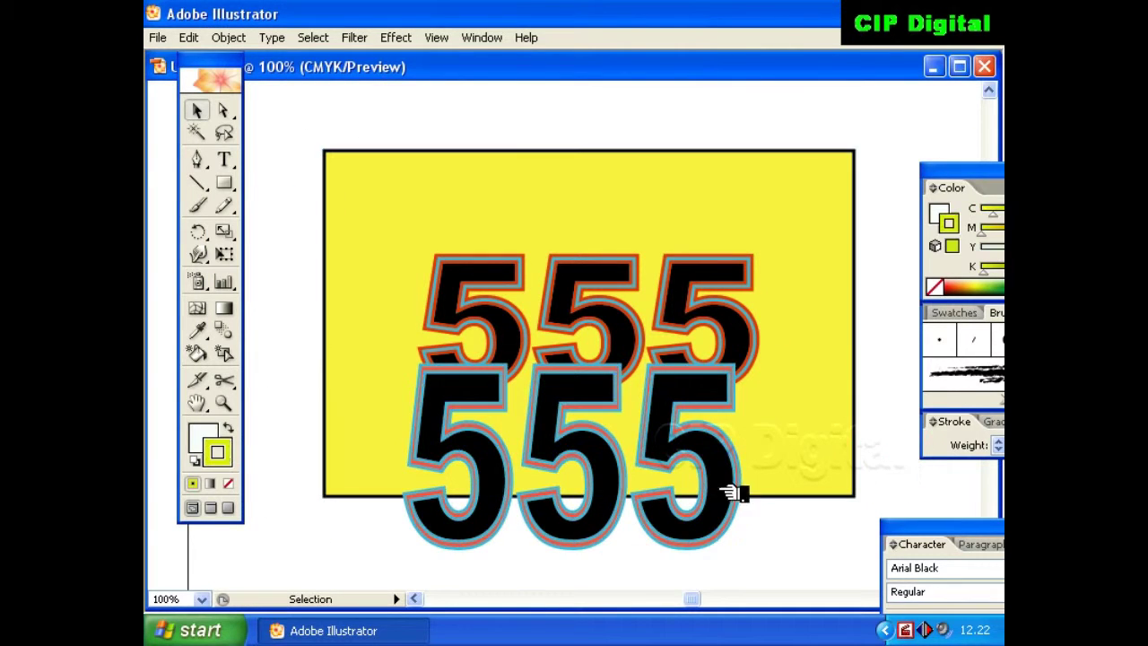
{"action": "left_click", "coordinate": [736, 472]}
{"action": "left_click", "coordinate": [743, 351]}
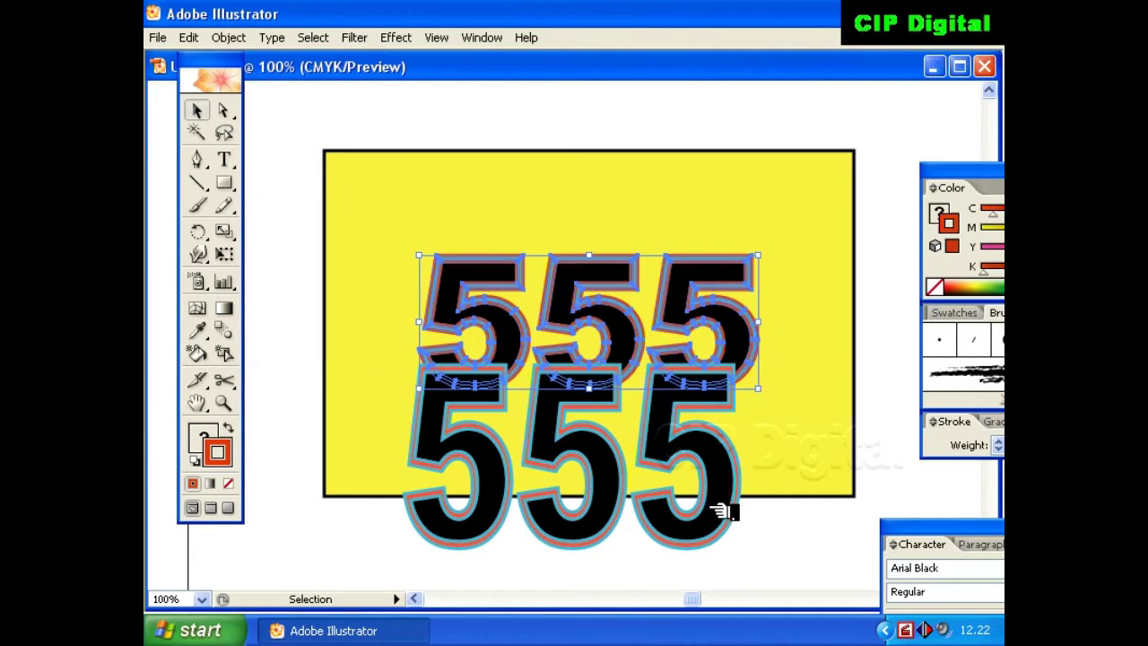
{"action": "left_click", "coordinate": [741, 490]}
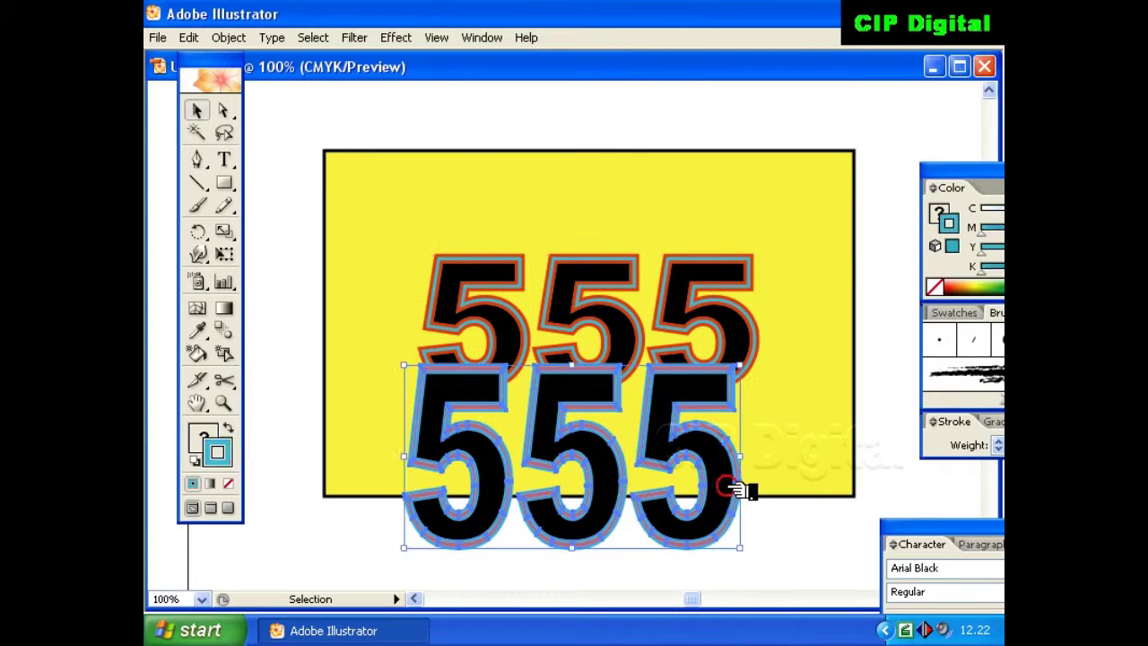
{"action": "left_click", "coordinate": [793, 466]}
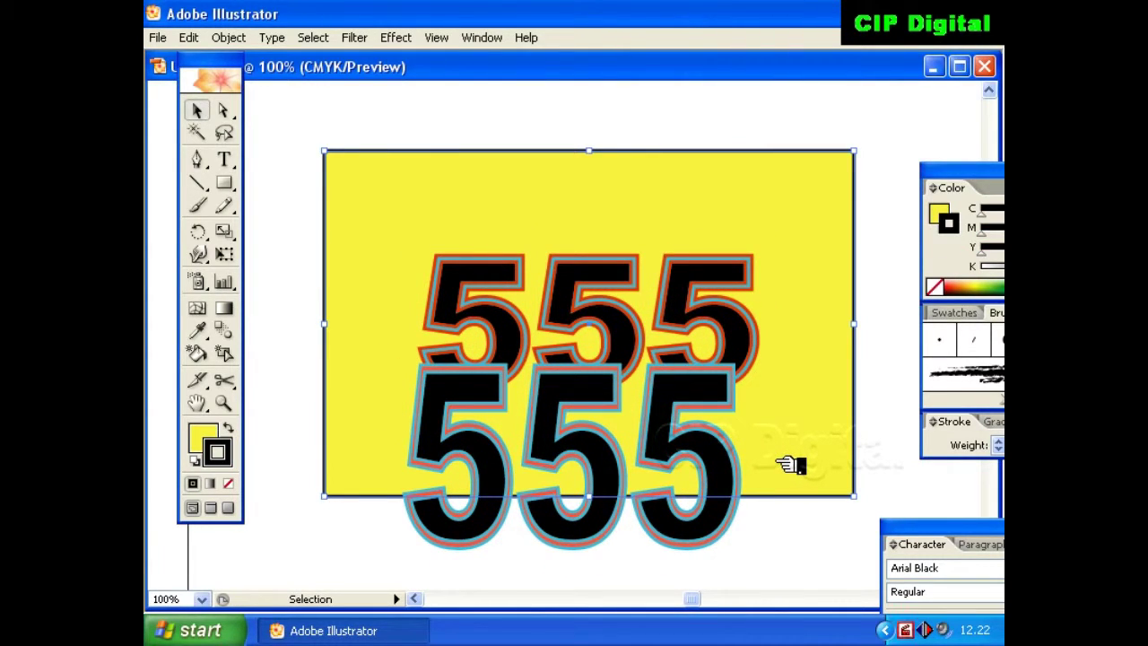
{"action": "left_click", "coordinate": [884, 415]}
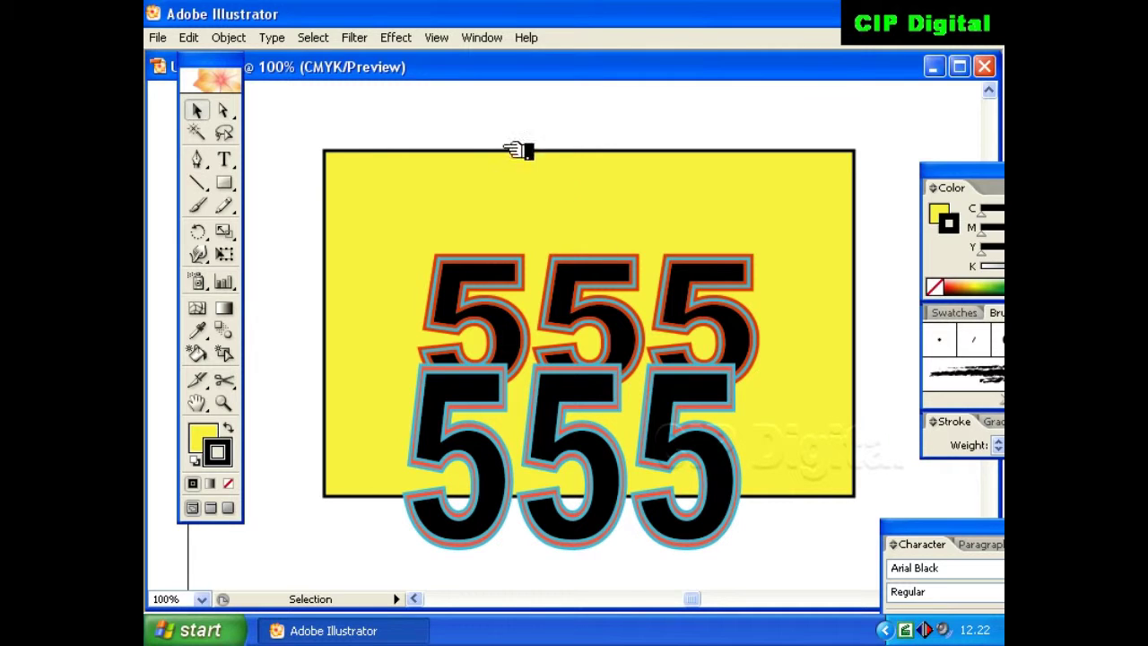
{"action": "left_click", "coordinate": [236, 36]}
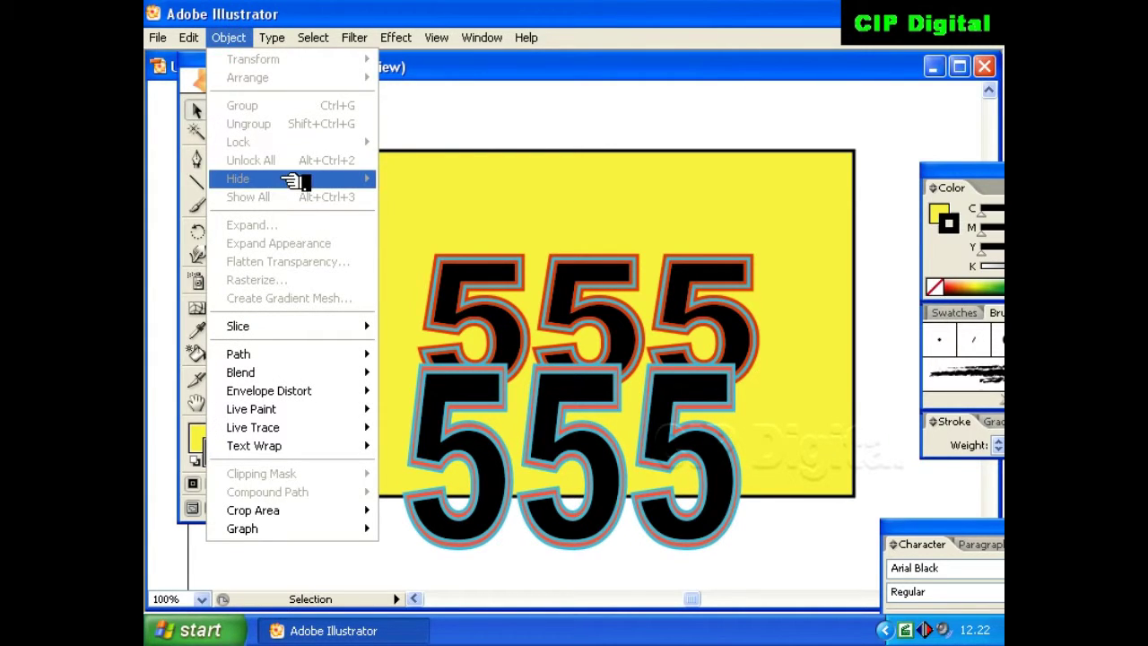
{"action": "left_click", "coordinate": [491, 117]}
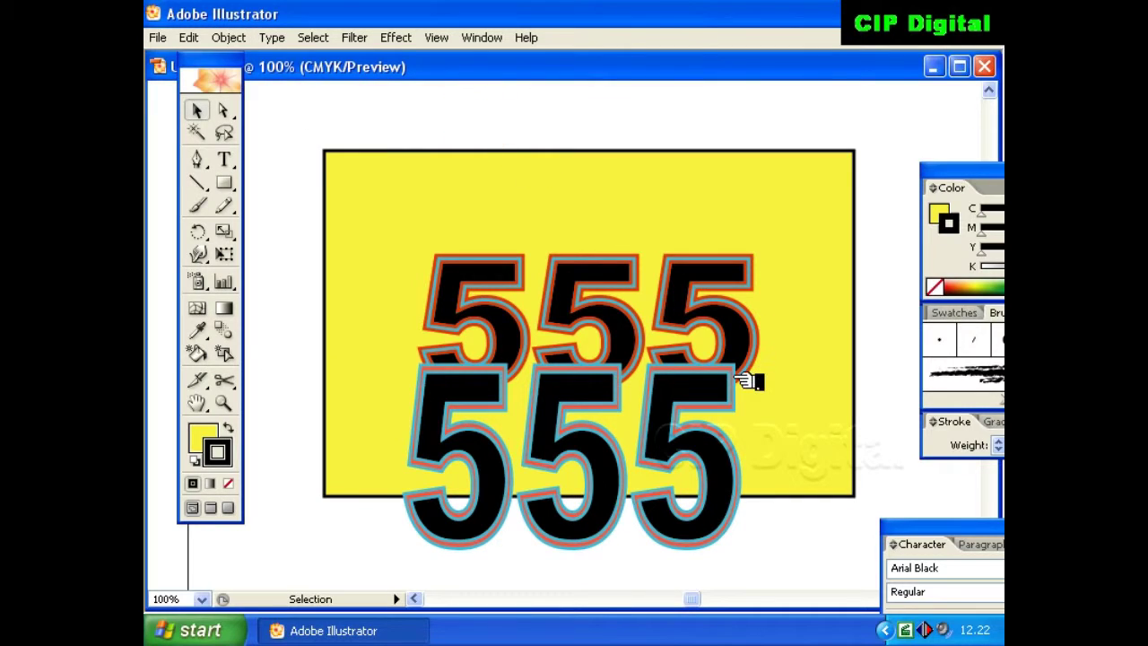